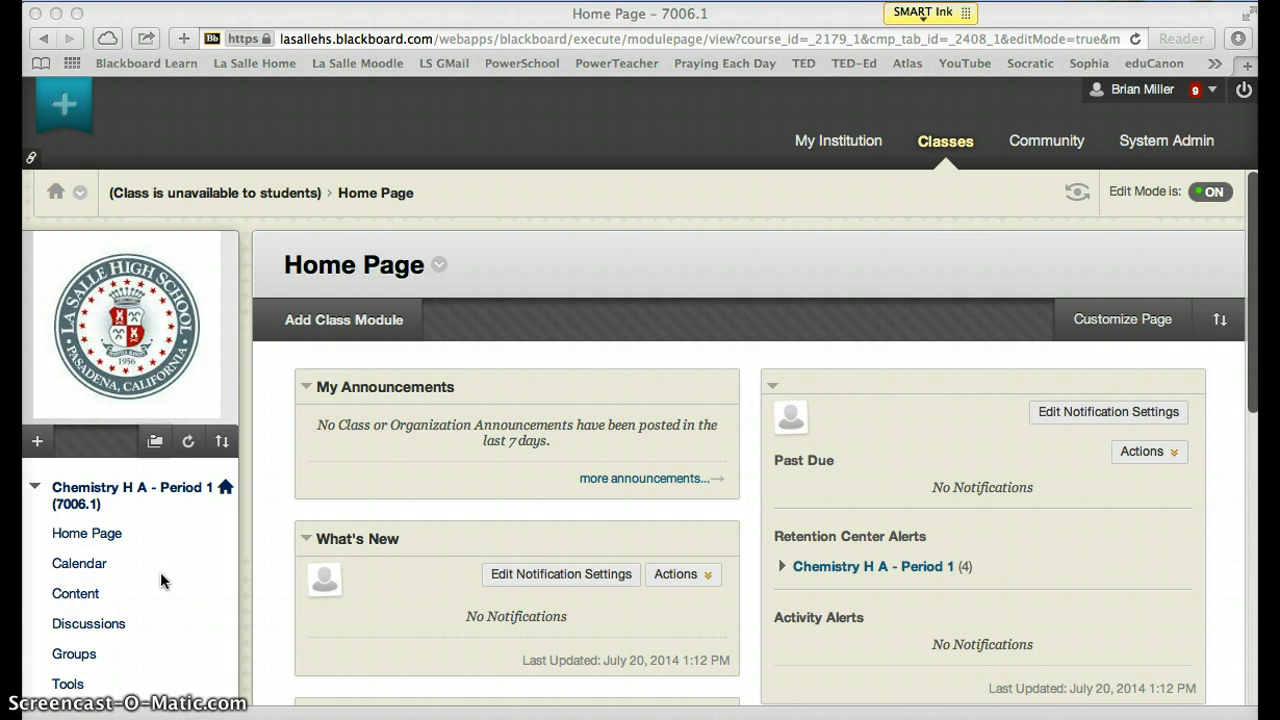
Step: Open the Chapter 1 Introduction to Chemistry learning module in the class content area
left_click(88, 597)
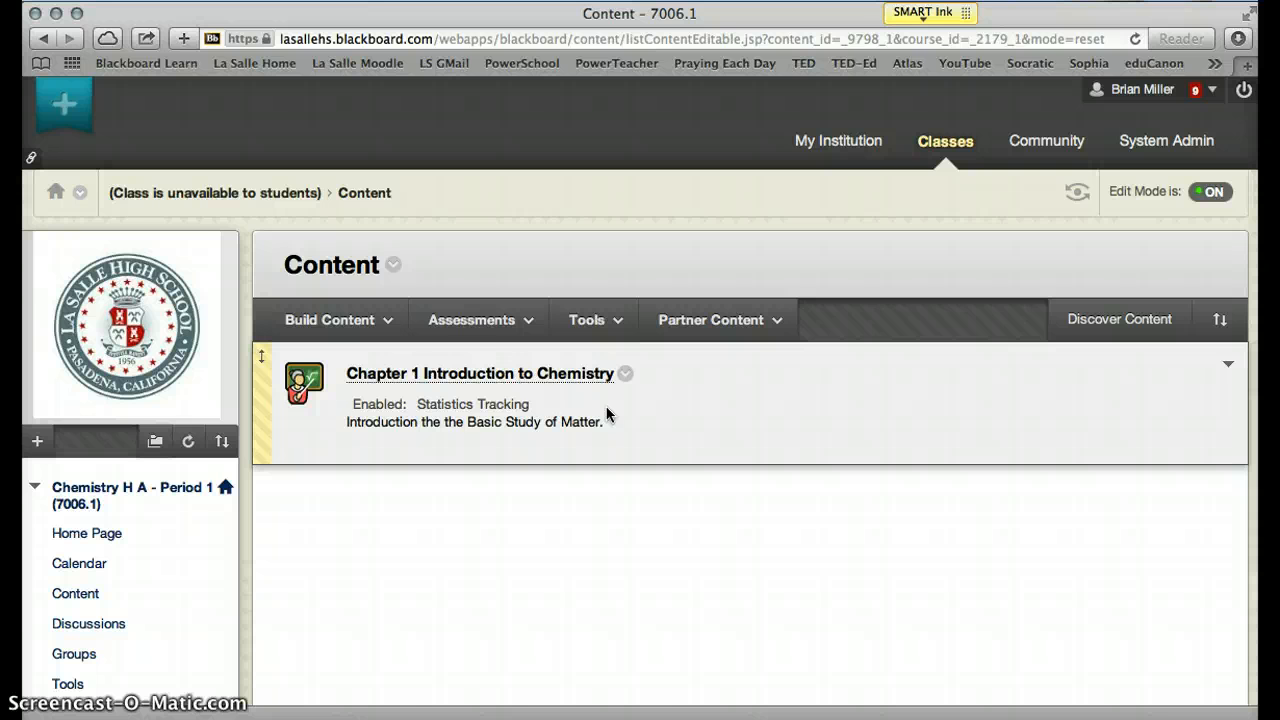
left_click(368, 322)
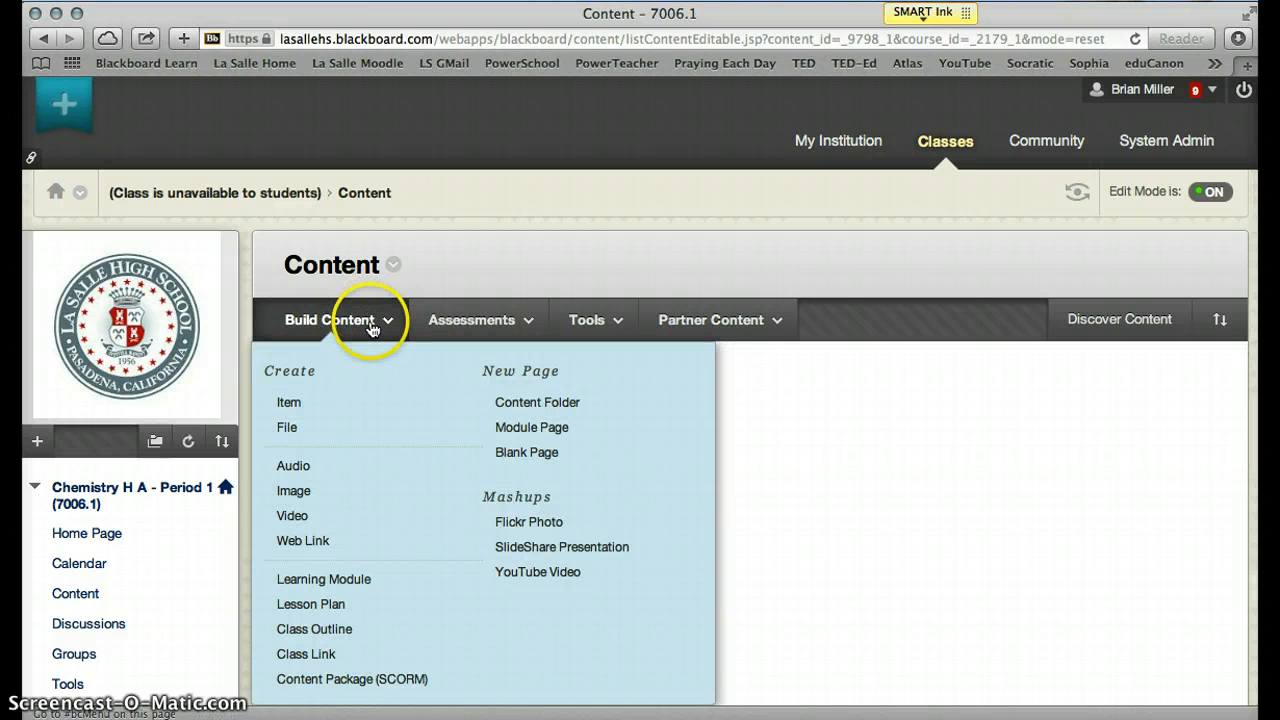
left_click(443, 334)
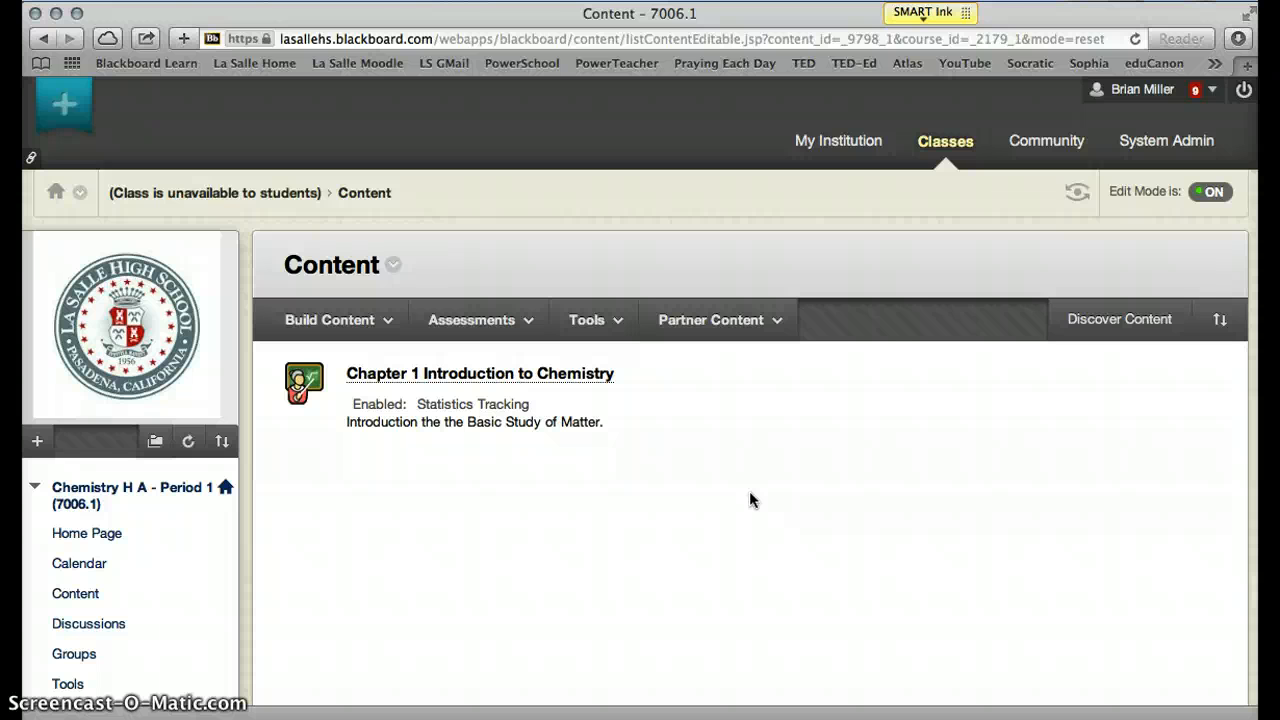
left_click(541, 375)
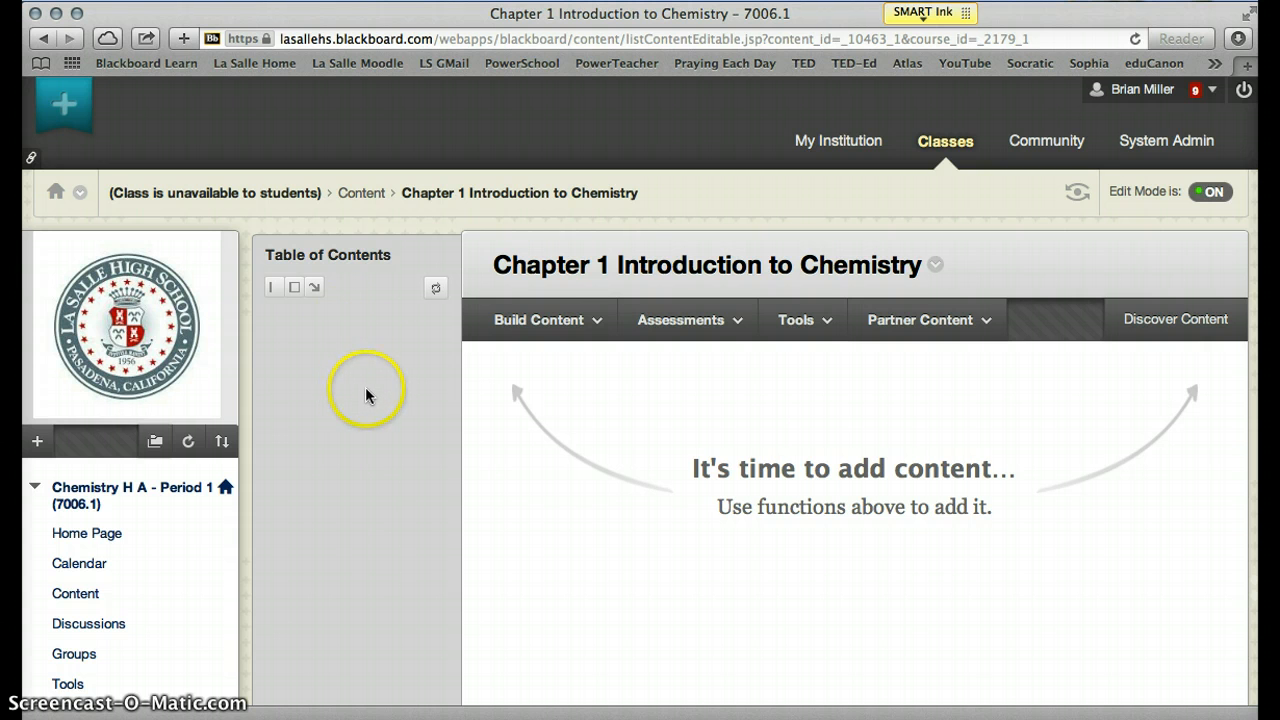
Step: Start a new file item in the Chapter 1 module and name it "DHMO Case Study pdf"
left_click(552, 321)
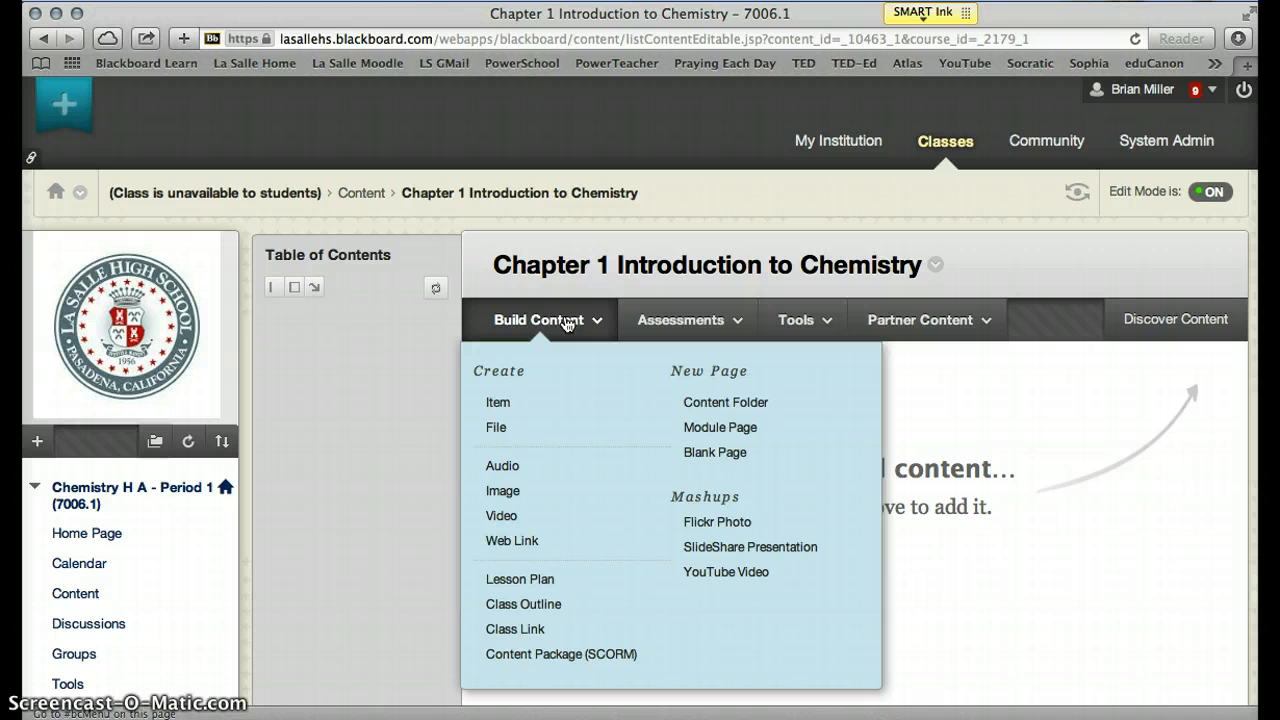
left_click(519, 434)
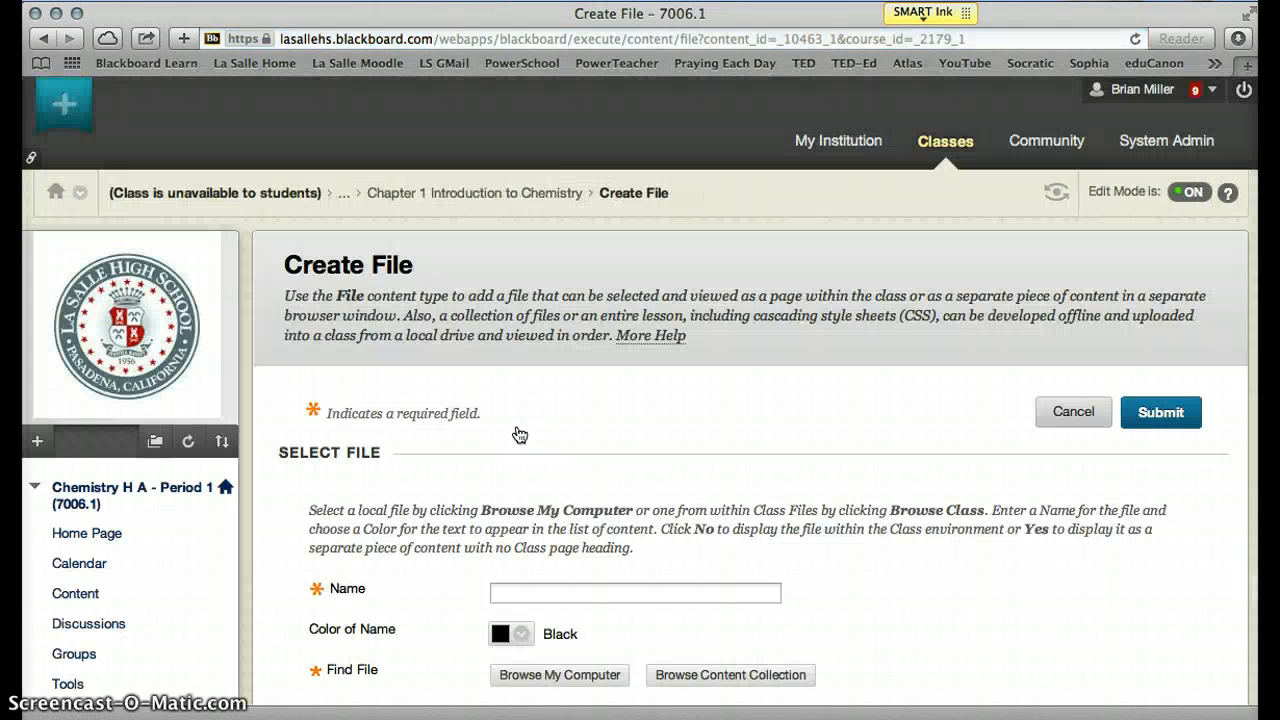
scroll(519, 434, "down", 2)
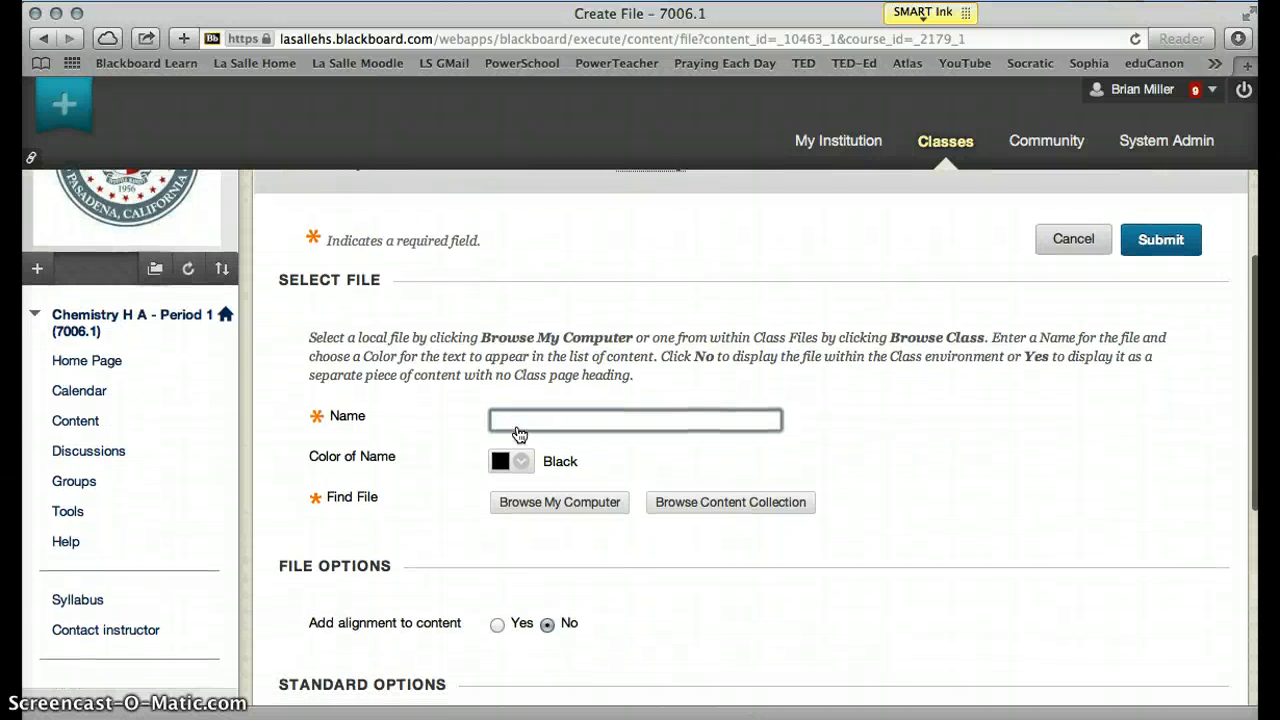
left_click(530, 419)
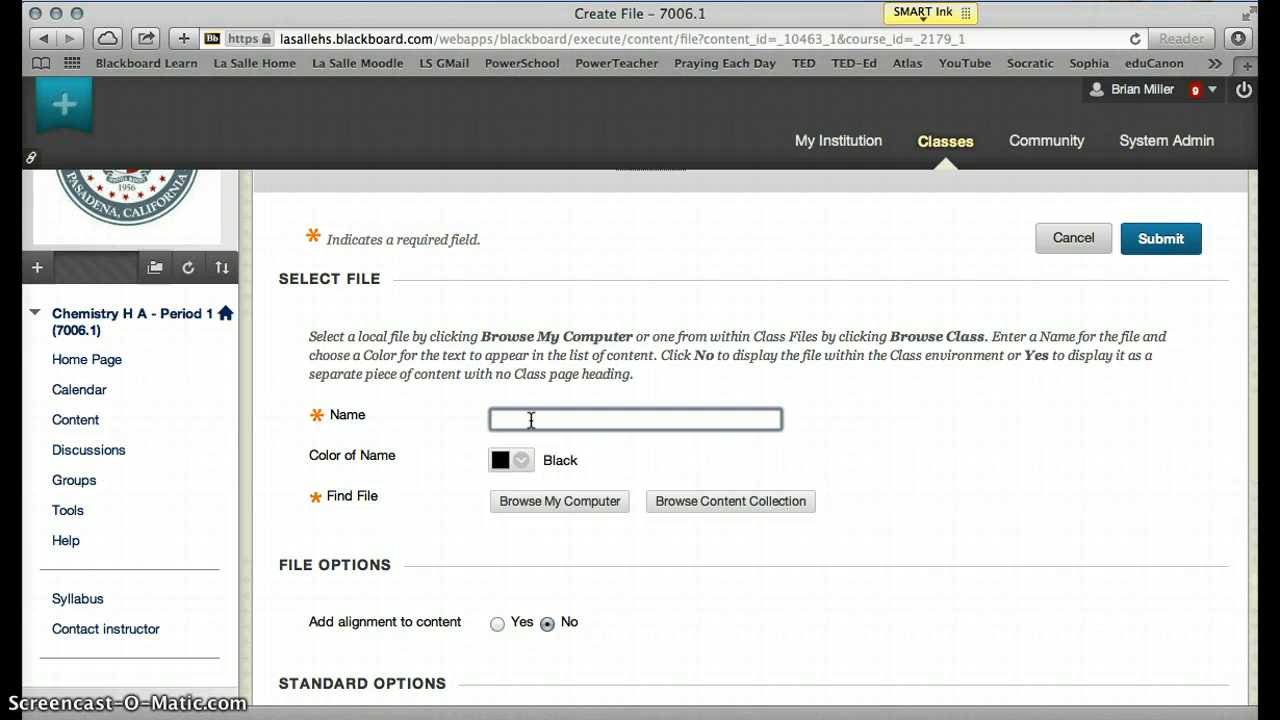
type("DHMO Case Study pdf")
Step: Attach DHMO CASE STUDY.pdf from the computer's Flip Chem PDFs folder, inside the chemistry flipped class media folder
scroll(571, 445, "down", 2)
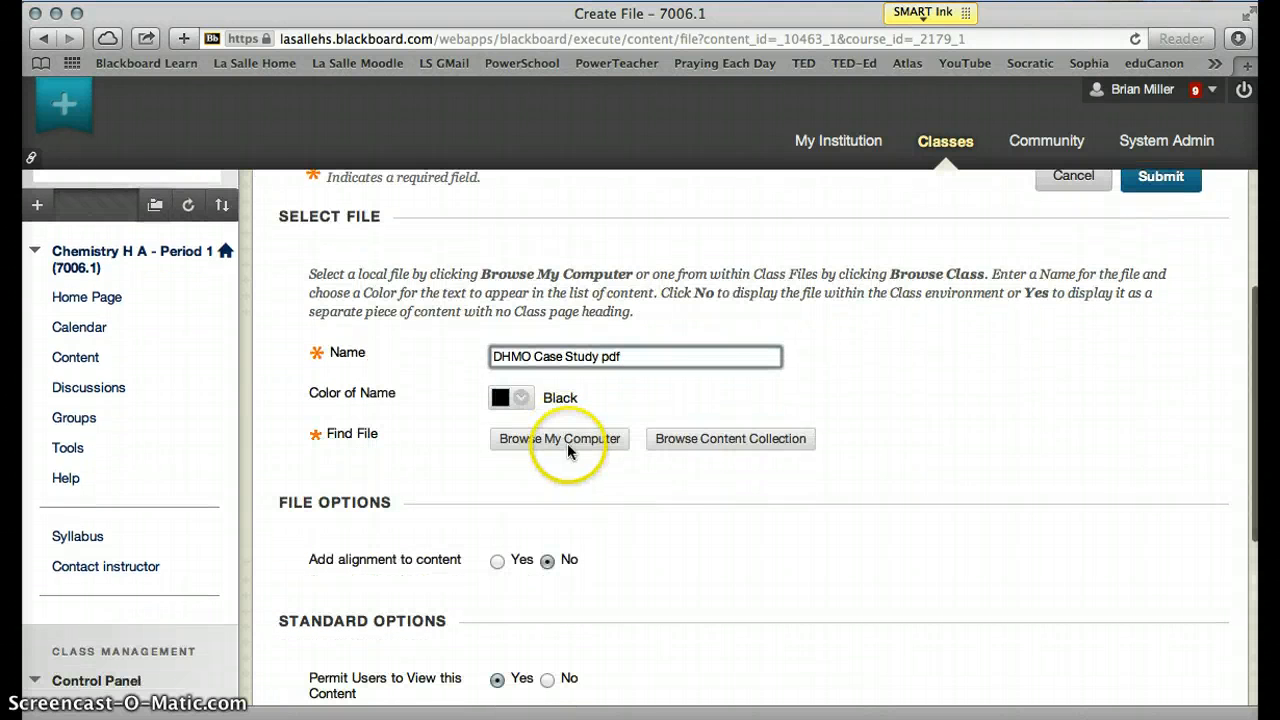
left_click(571, 441)
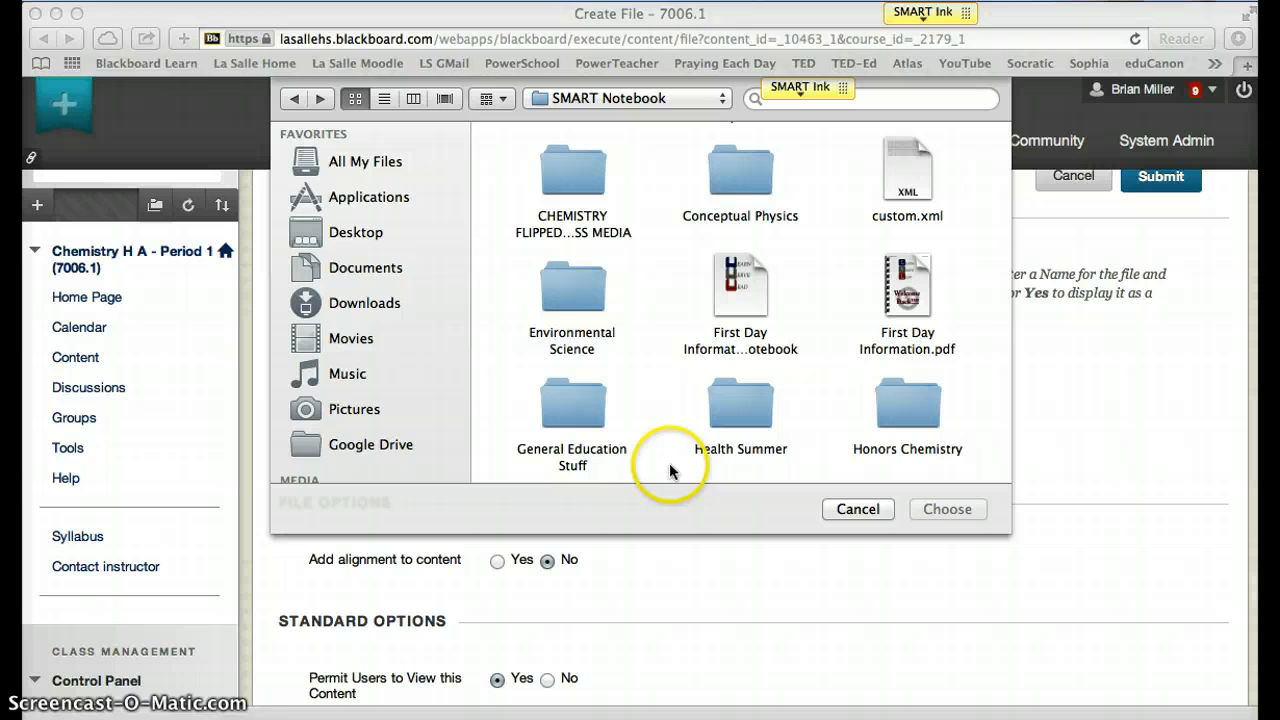
left_click(657, 380)
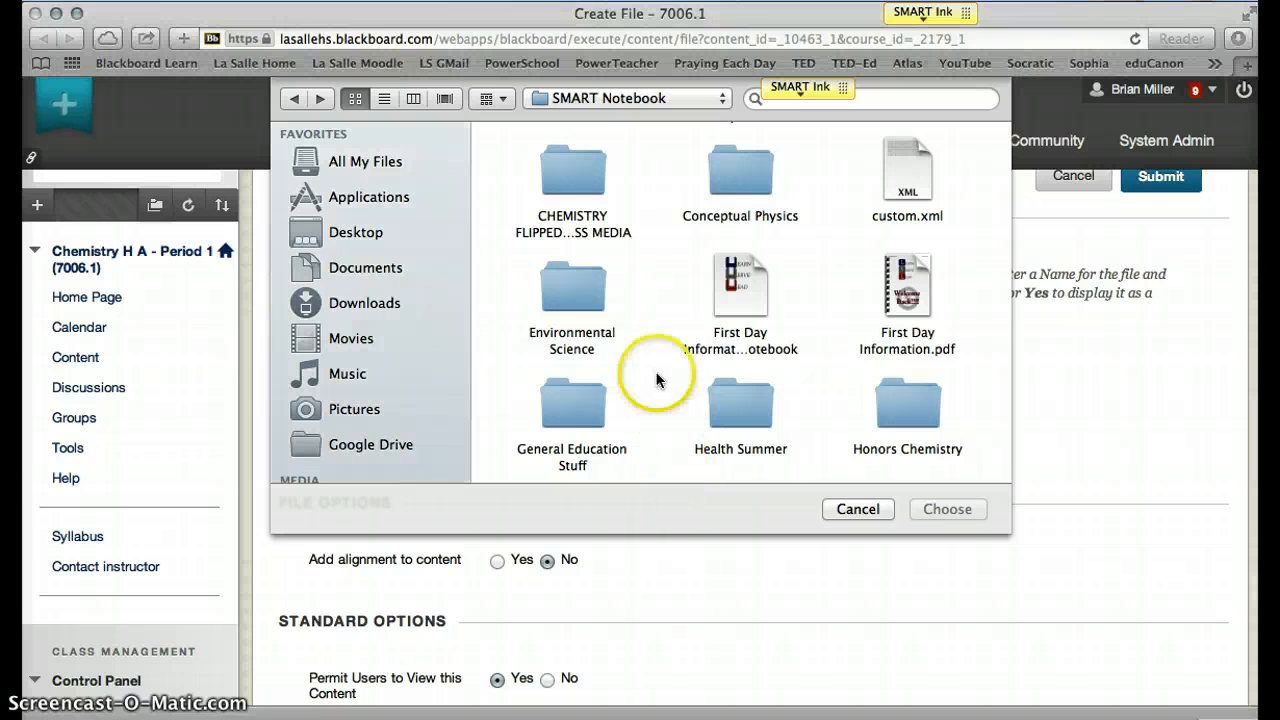
double_click(585, 190)
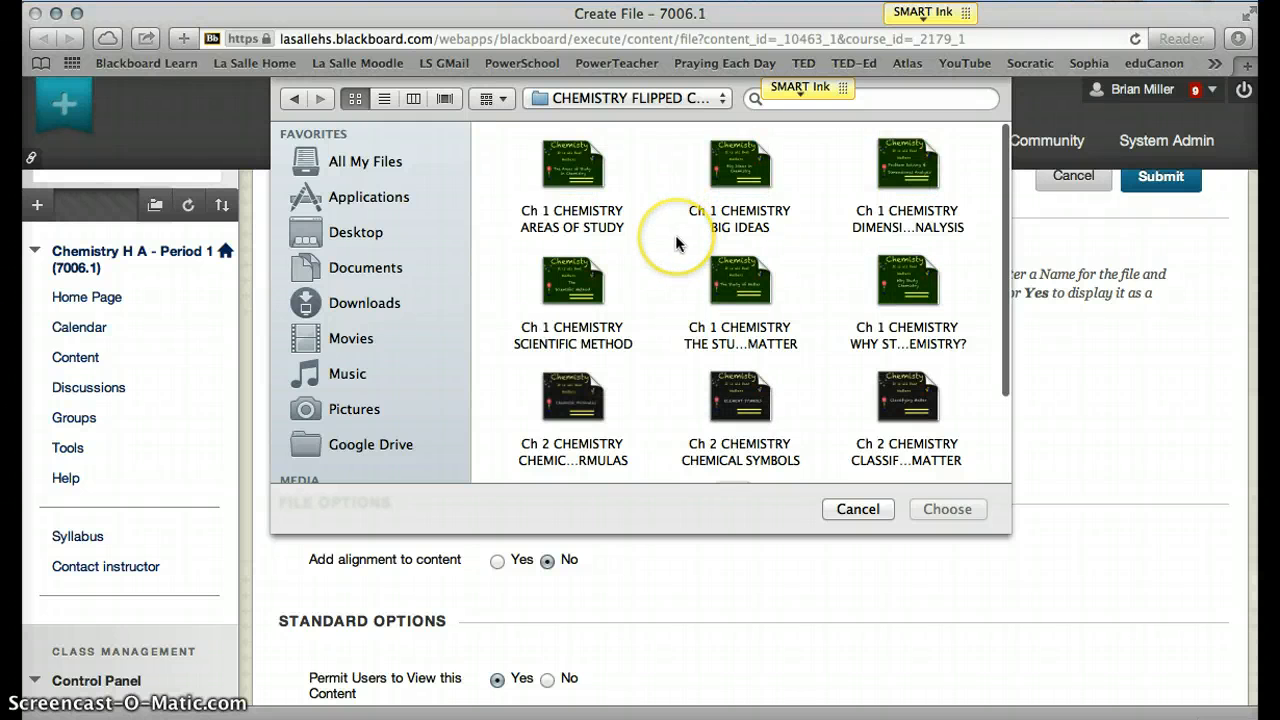
scroll(678, 245, "down", 5)
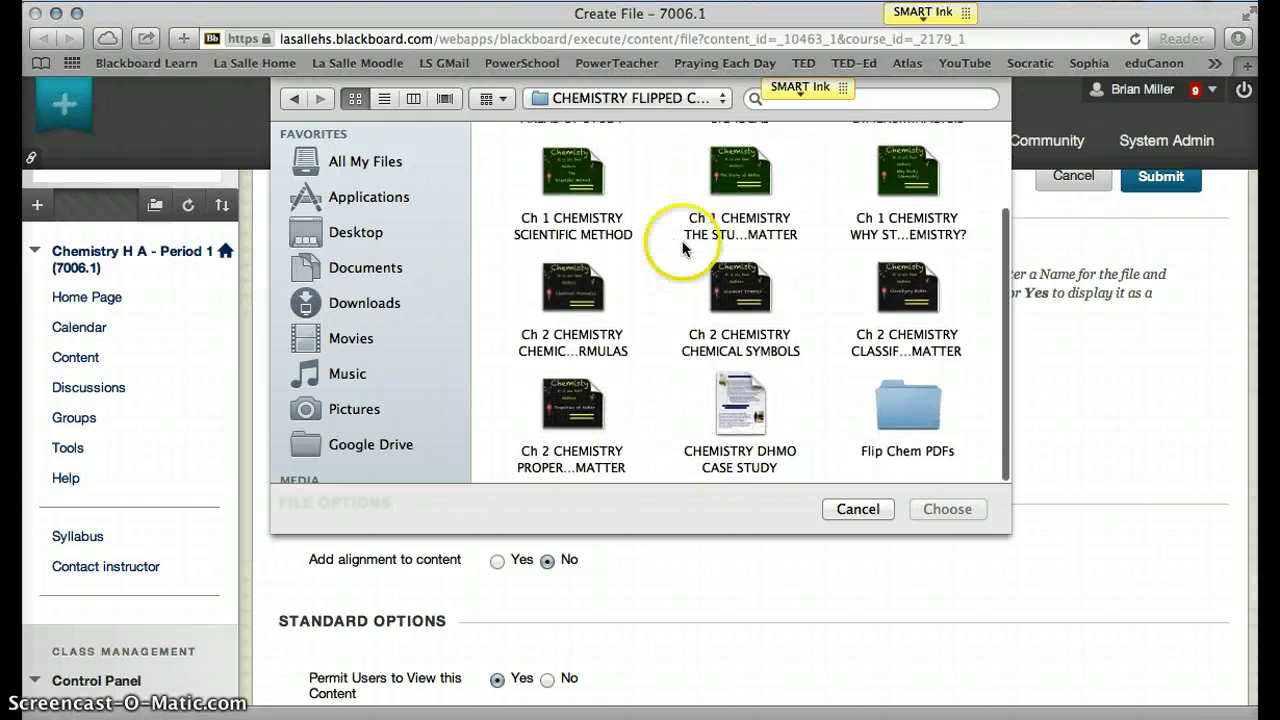
left_click(795, 416)
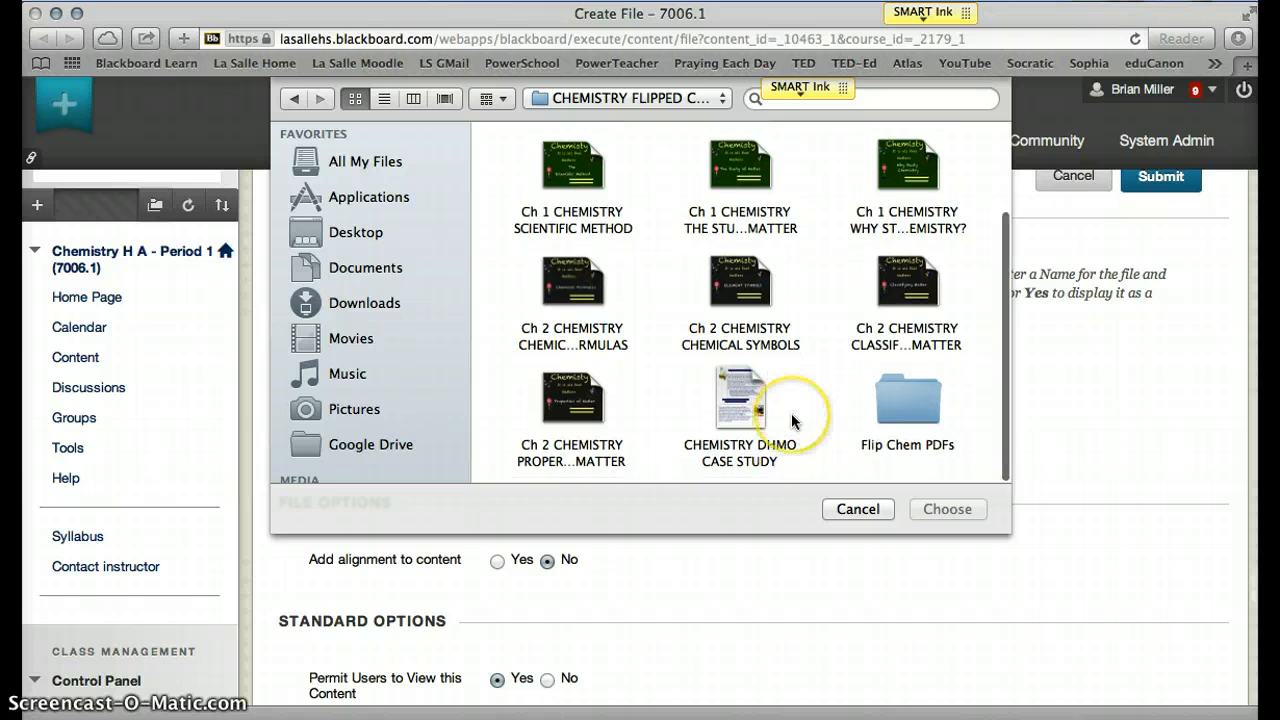
left_click(925, 420)
double_click(925, 420)
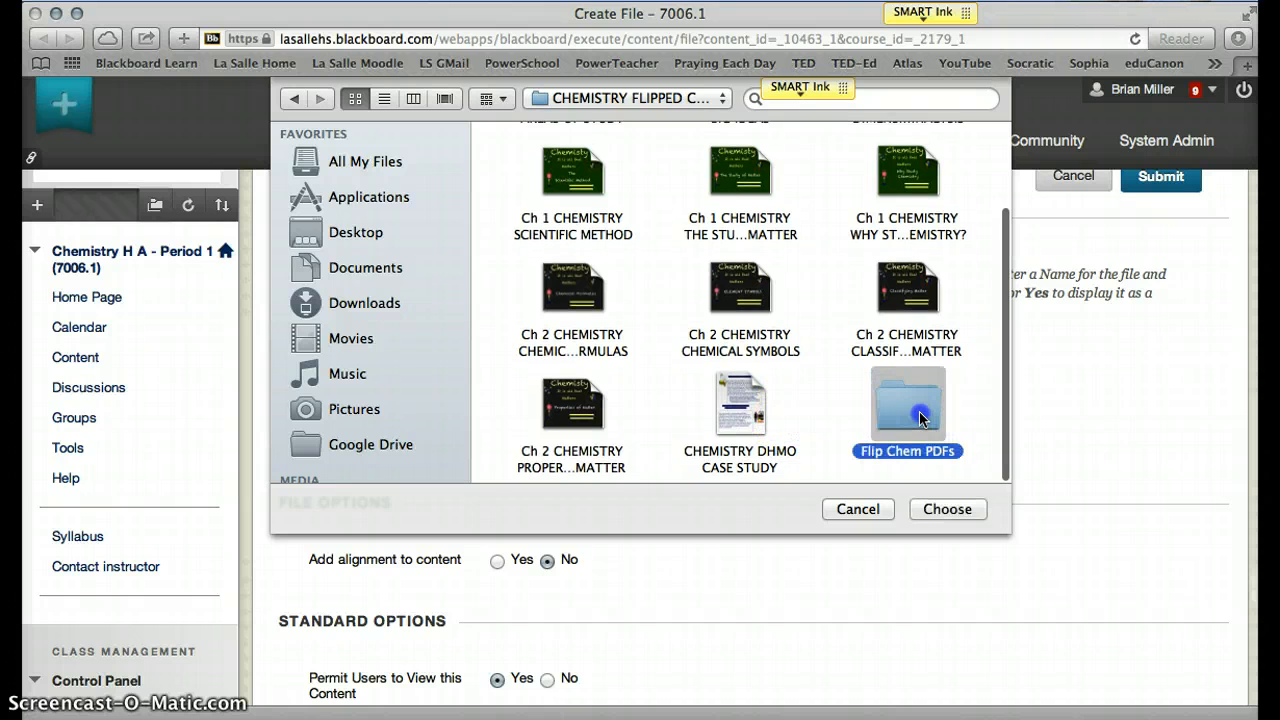
left_click(876, 390)
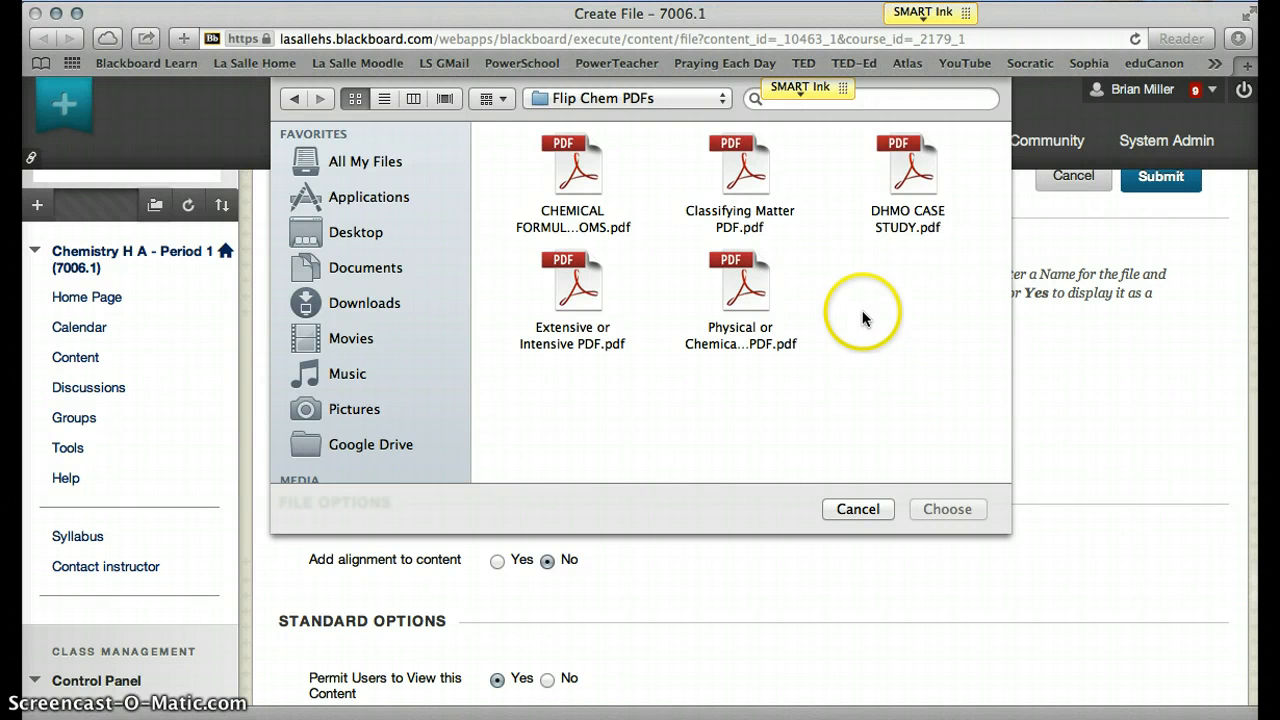
double_click(910, 172)
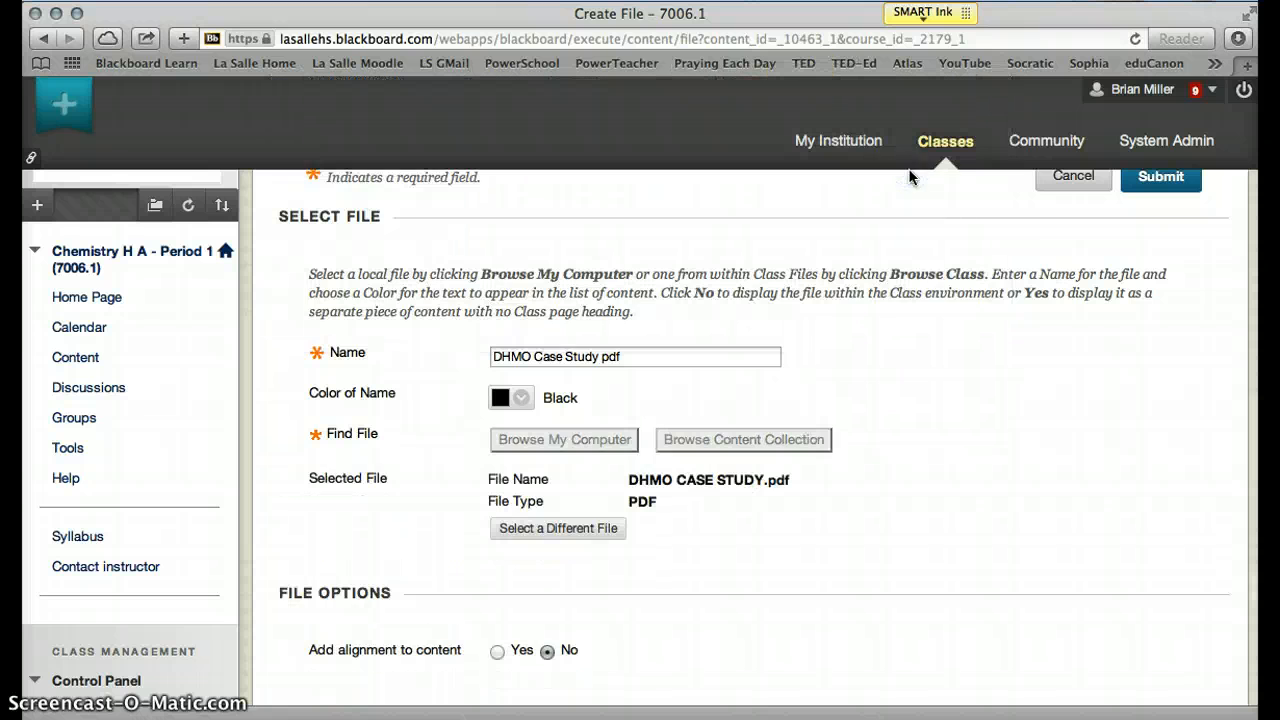
left_click(853, 297)
Step: Set the color of the file item's name to Dark Faded Red (#990000)
scroll(849, 298, "down", 6)
scroll(849, 299, "up", 4)
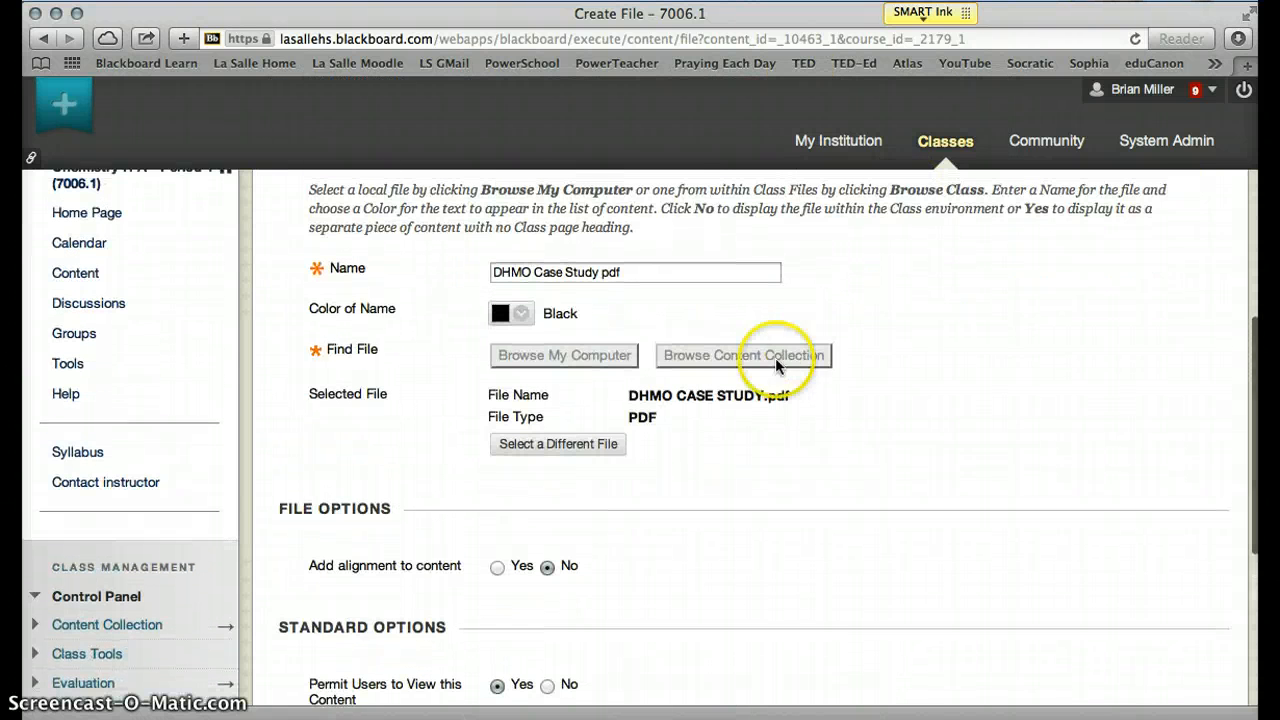
scroll(731, 425, "down", 2)
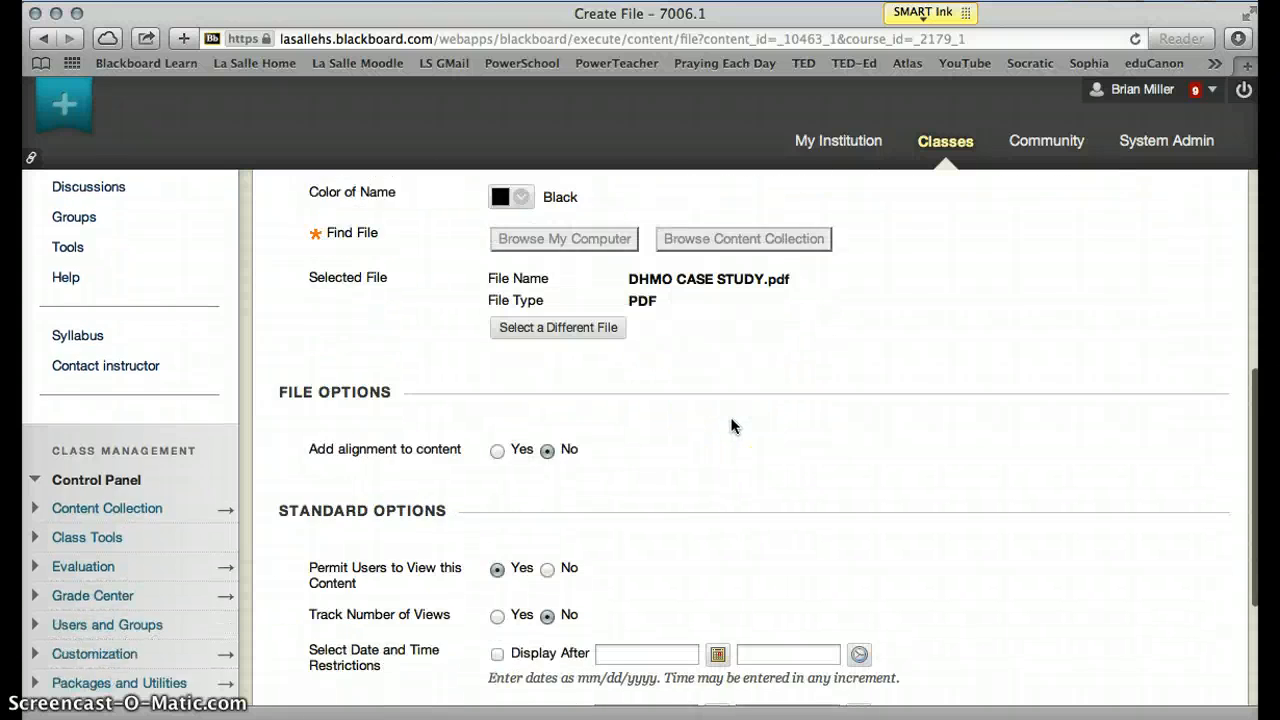
scroll(731, 425, "down", 4)
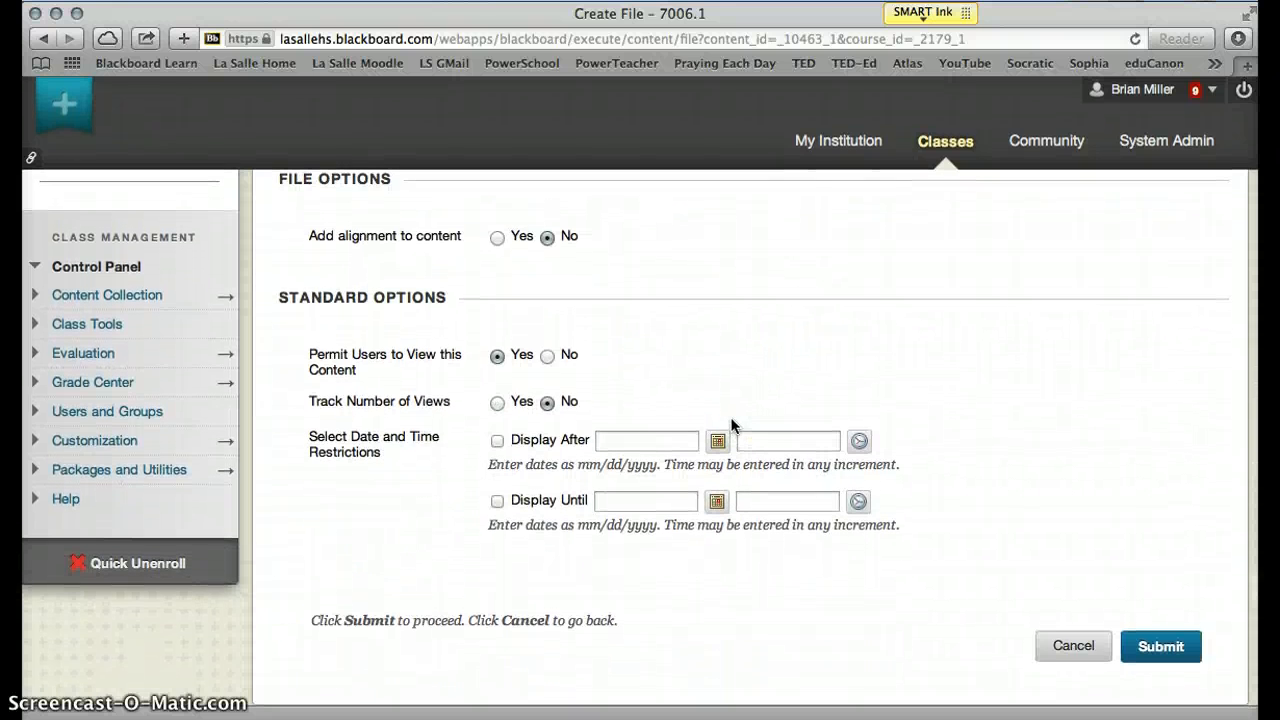
scroll(991, 541, "up", 3)
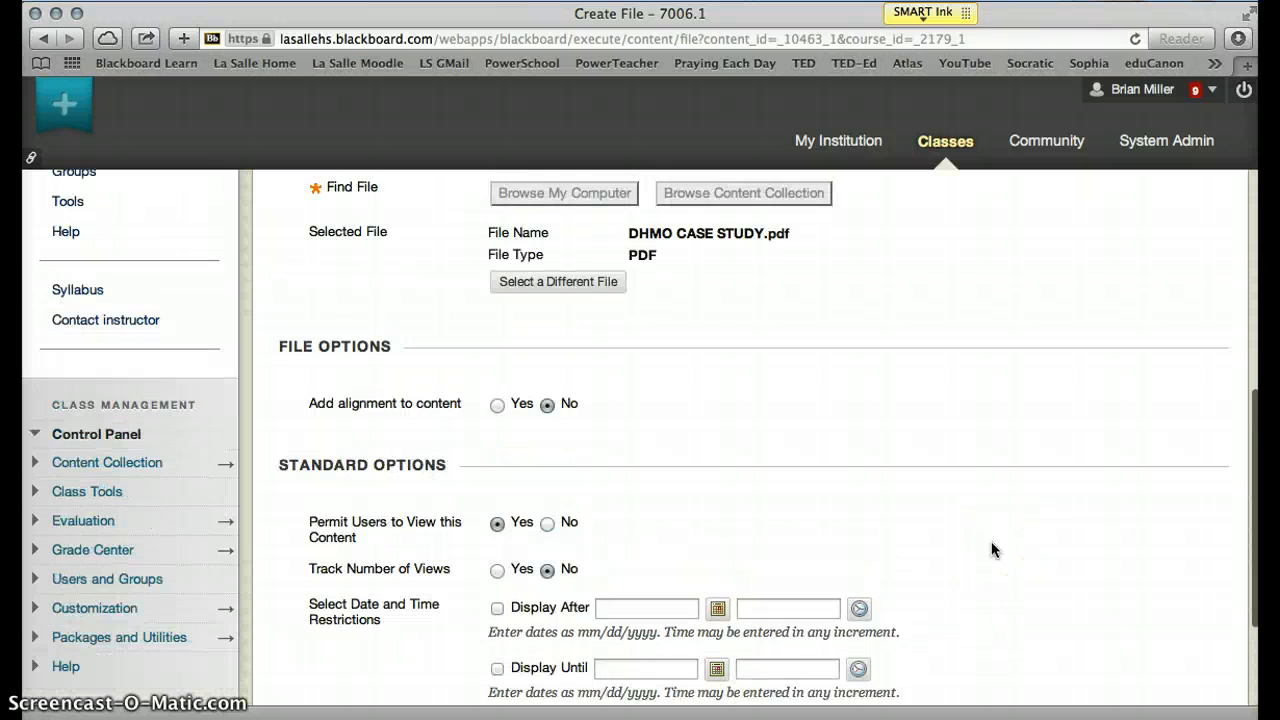
scroll(991, 541, "up", 2)
left_click(825, 404)
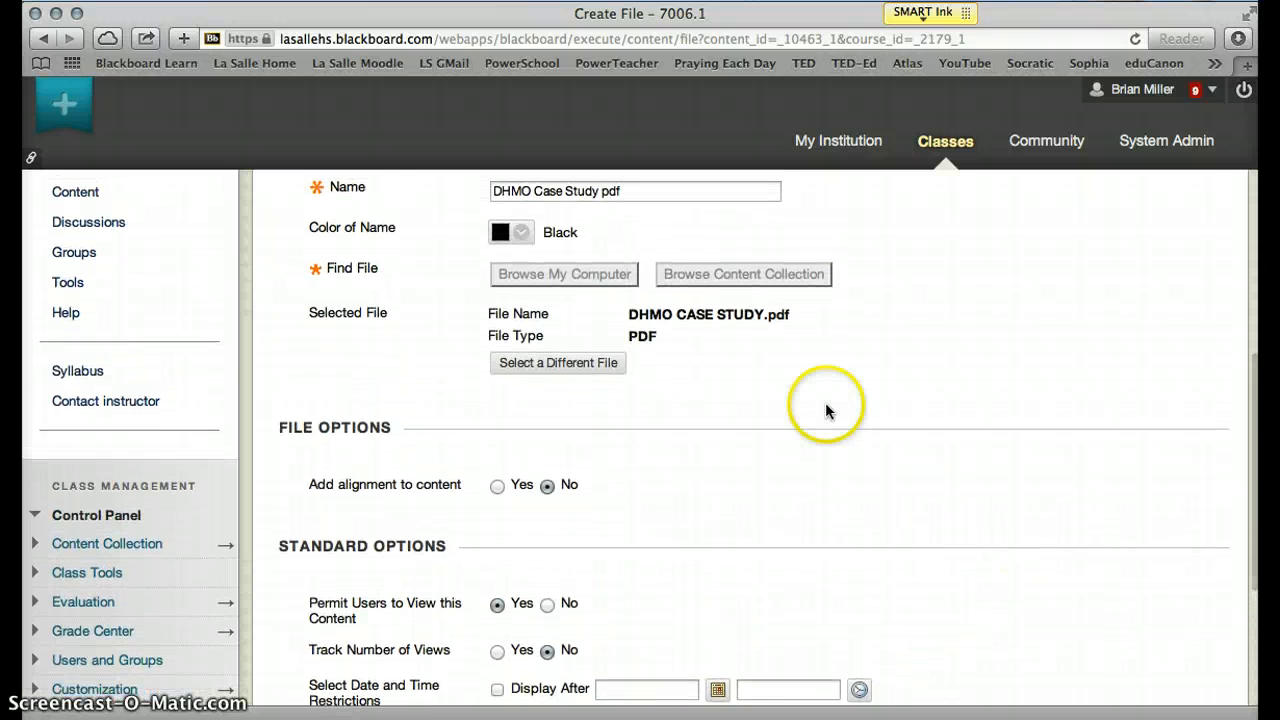
left_click(523, 234)
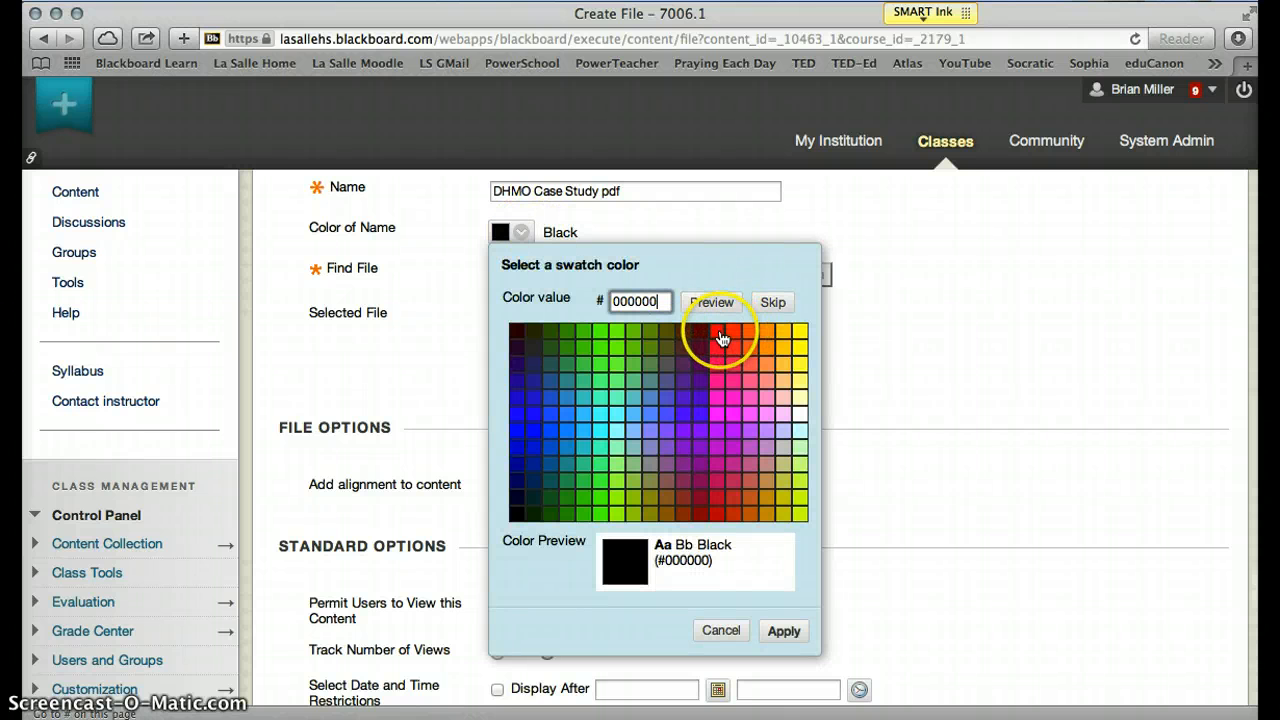
left_click(703, 518)
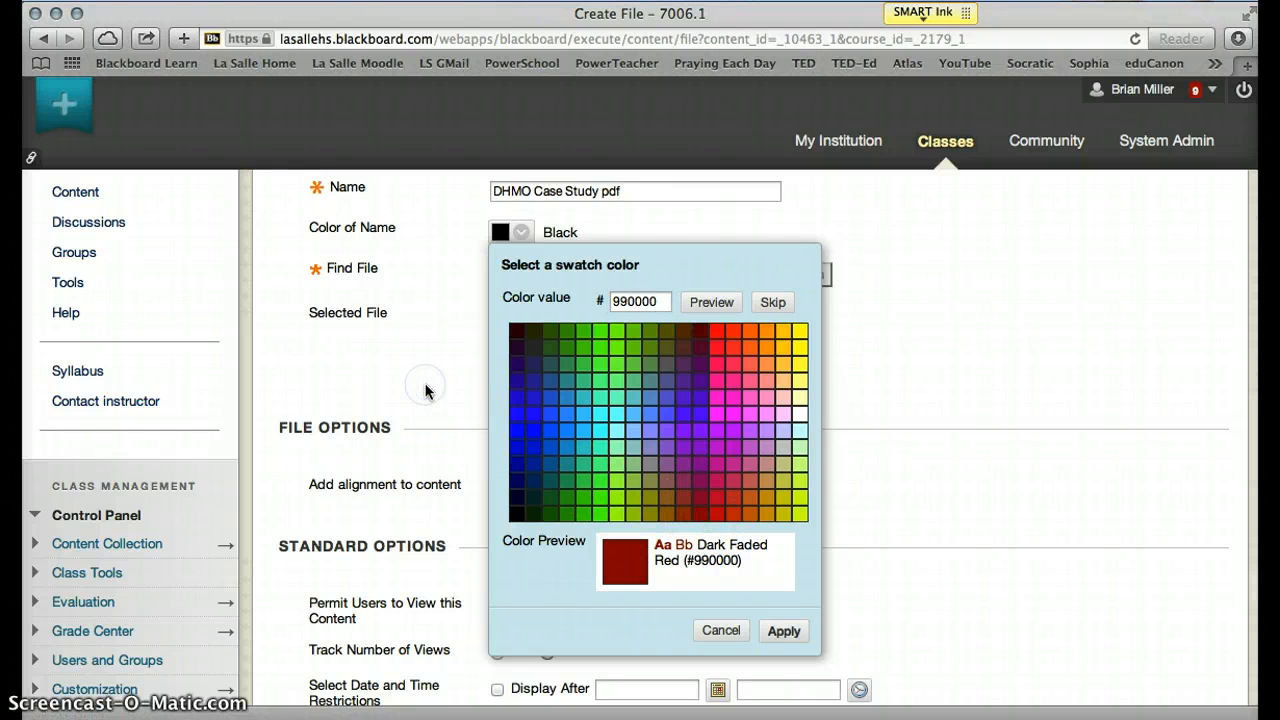
left_click(783, 631)
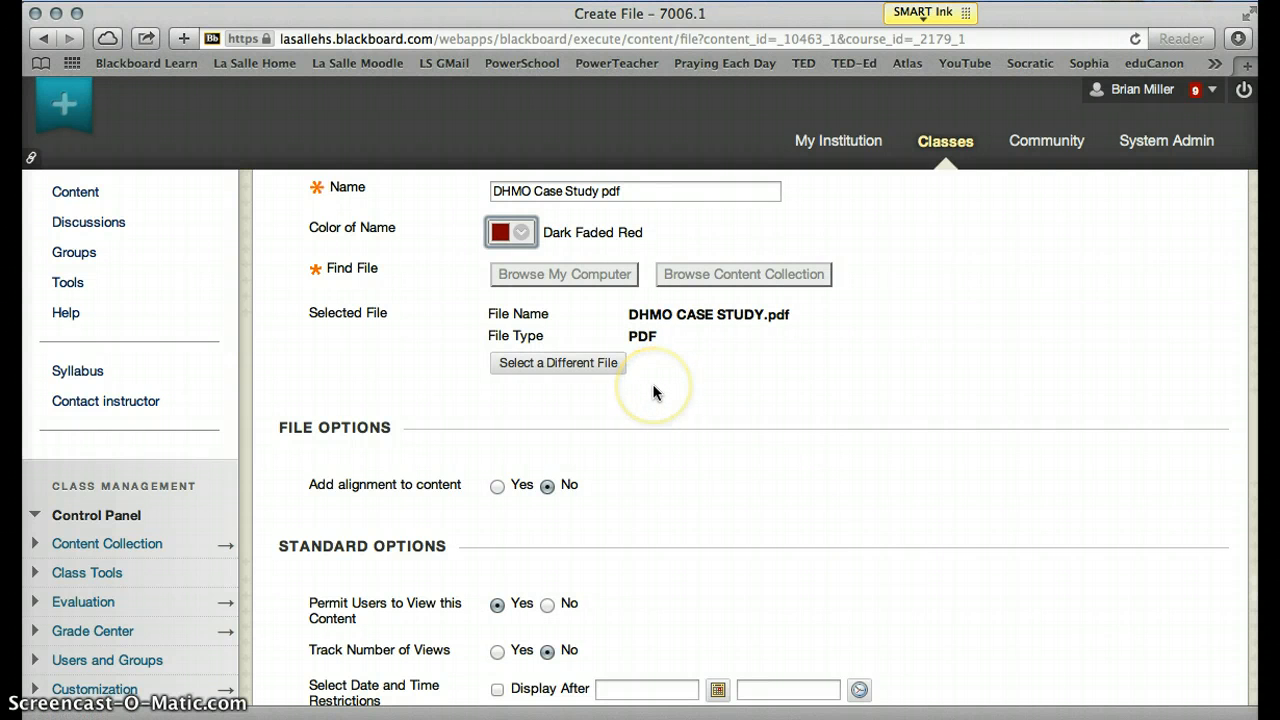
Step: Turn on tracking of the number of views for the file item and submit it
scroll(655, 392, "down", 1)
scroll(655, 392, "down", 3)
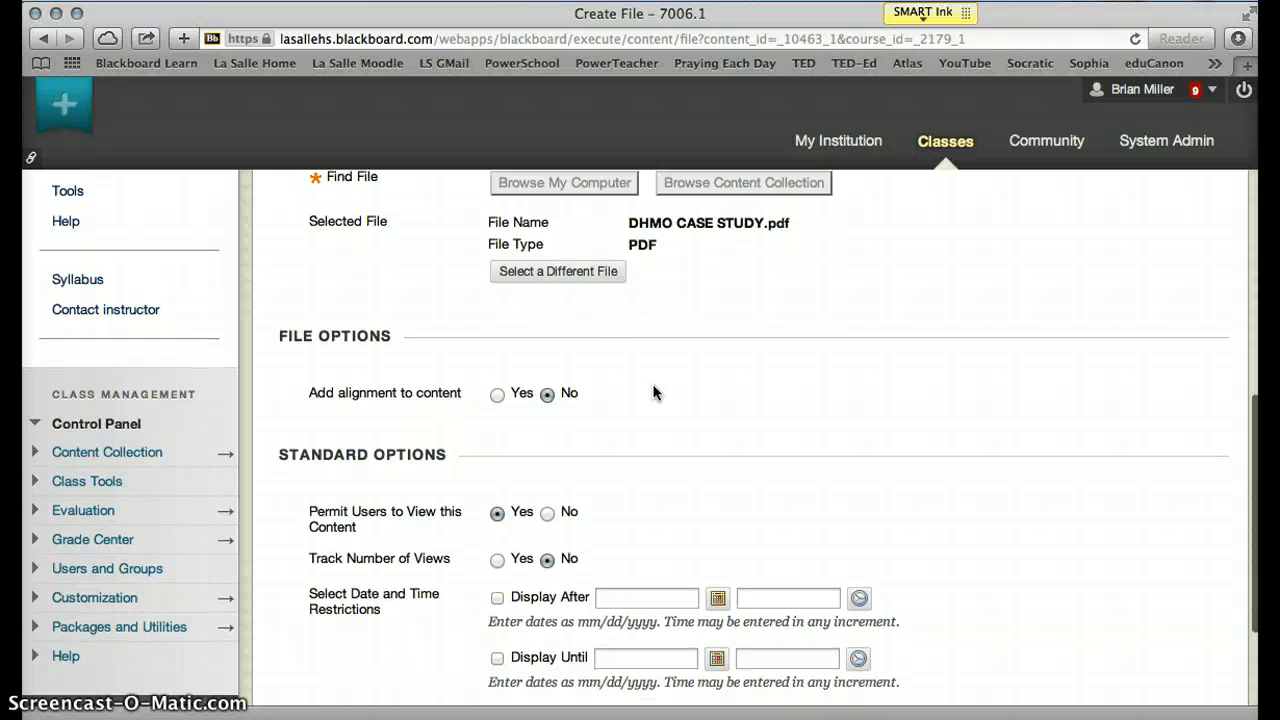
scroll(655, 392, "down", 2)
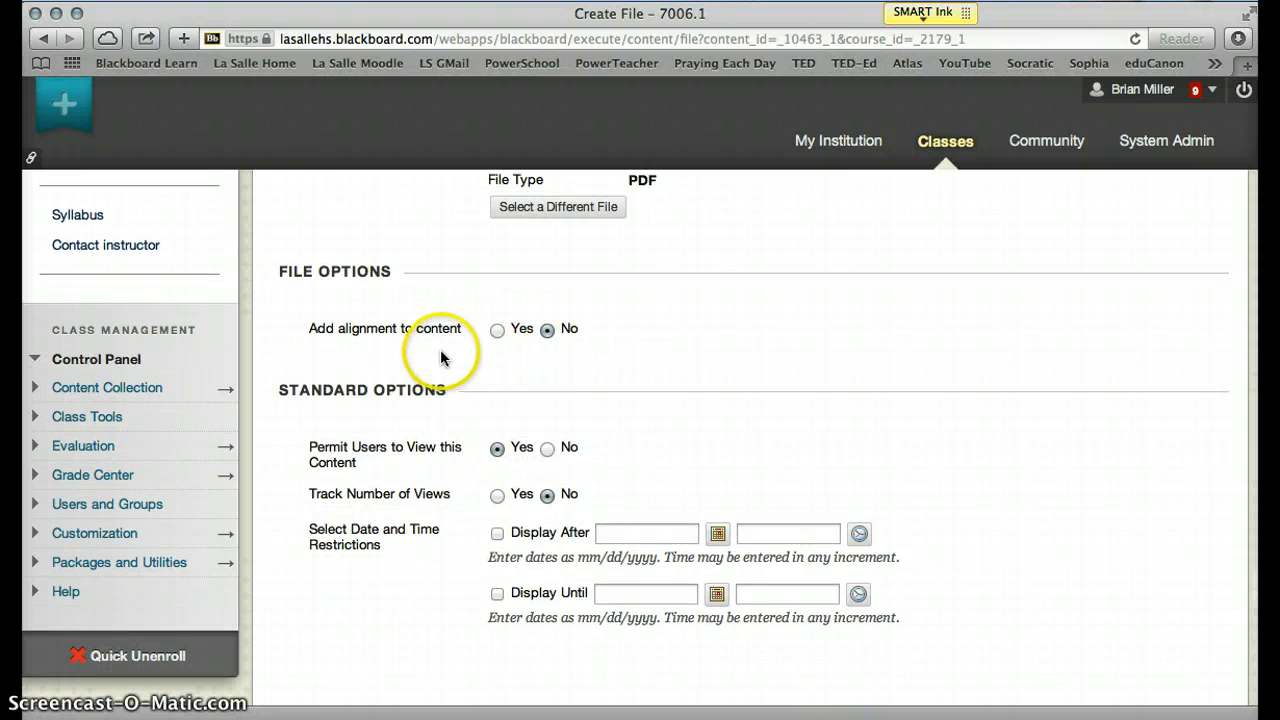
scroll(572, 374, "down", 1)
scroll(572, 374, "down", 2)
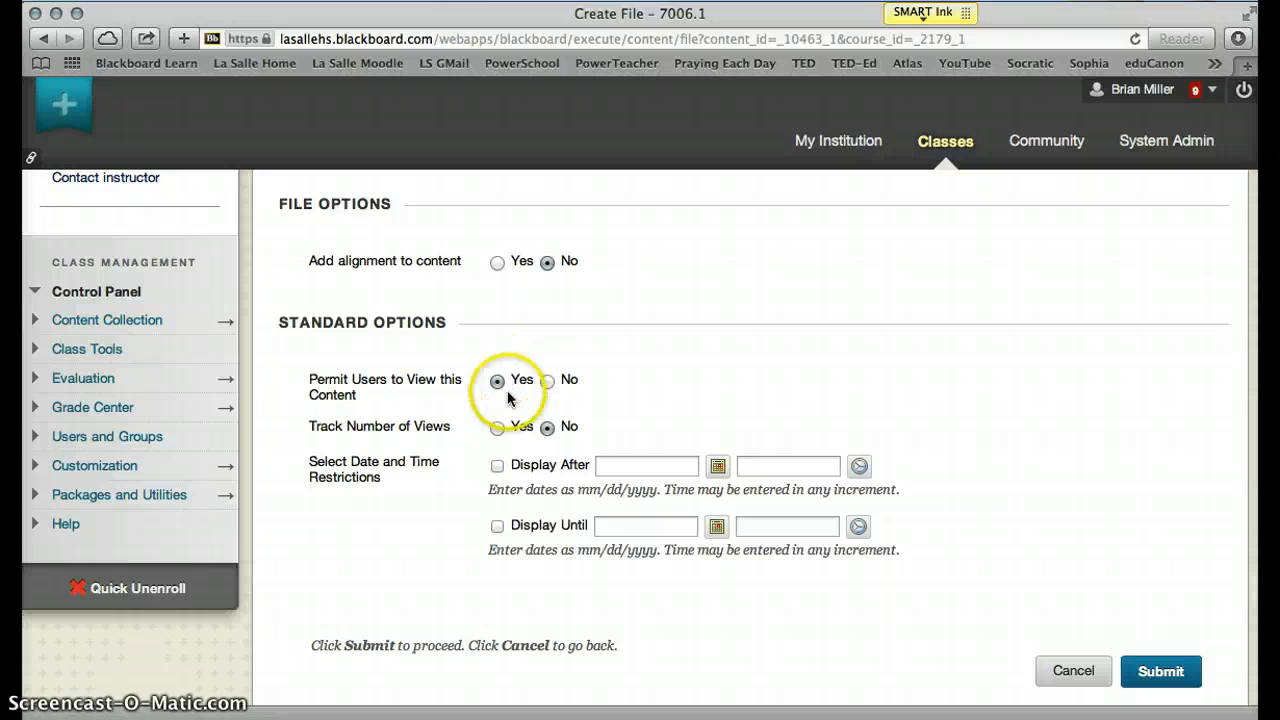
left_click(499, 429)
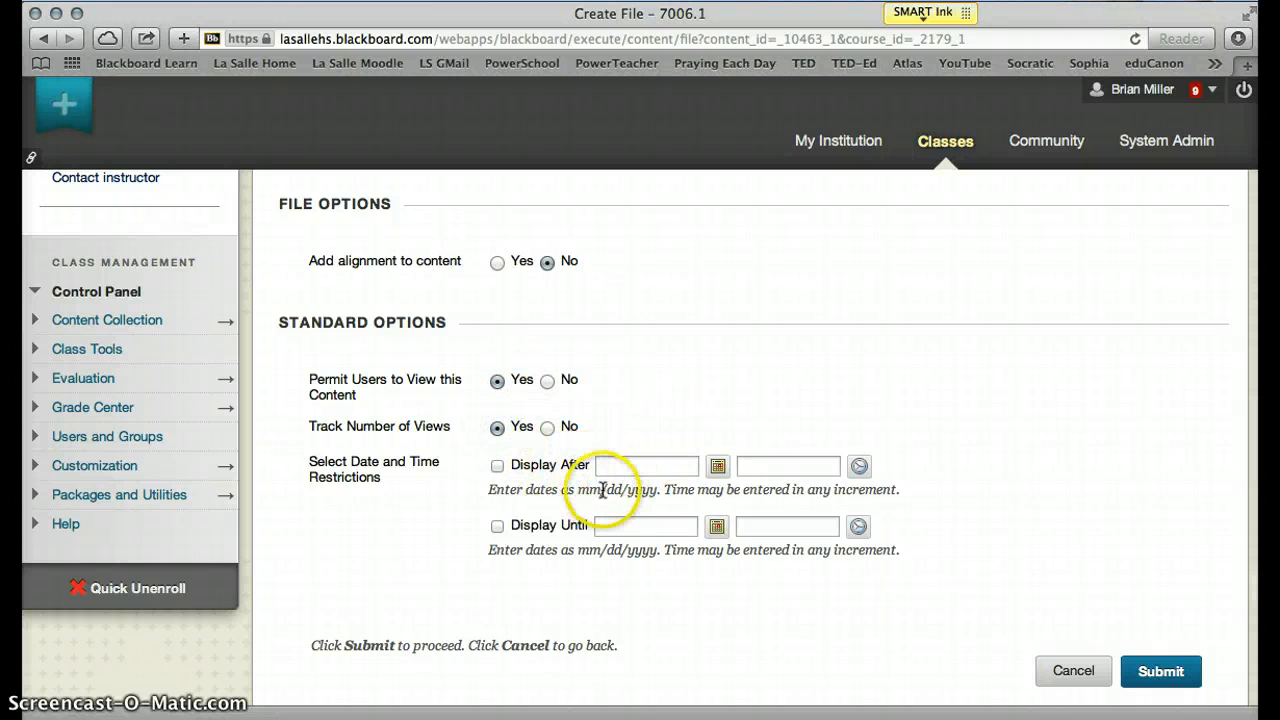
scroll(604, 490, "down", 1)
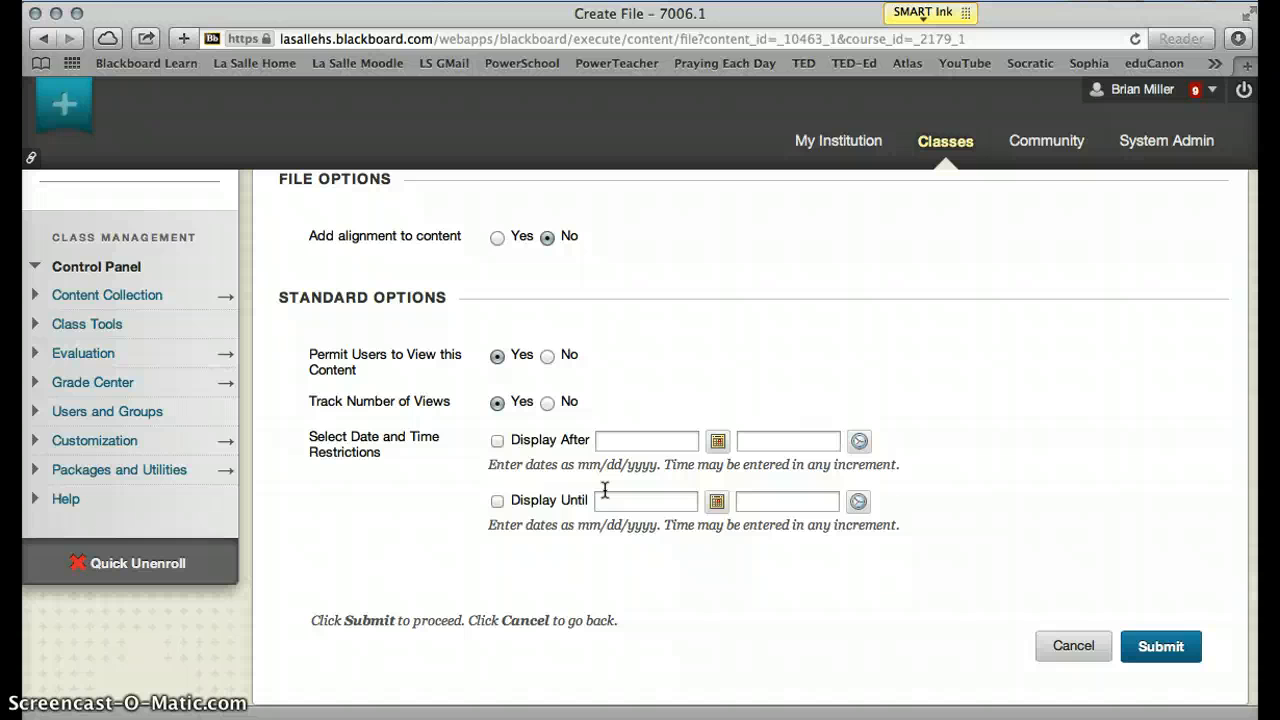
left_click(1157, 648)
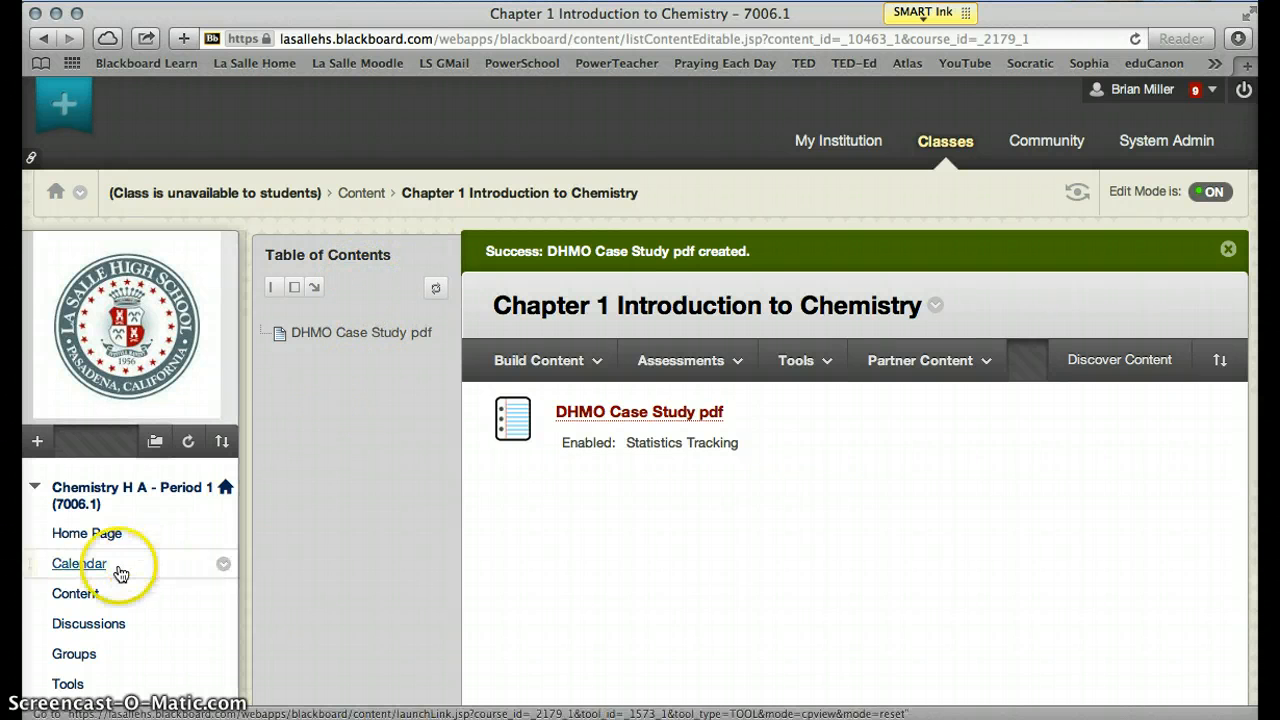
Step: Enter student preview and view the Chapter 1 Introduction to Chemistry module from the content area as a student
left_click(82, 596)
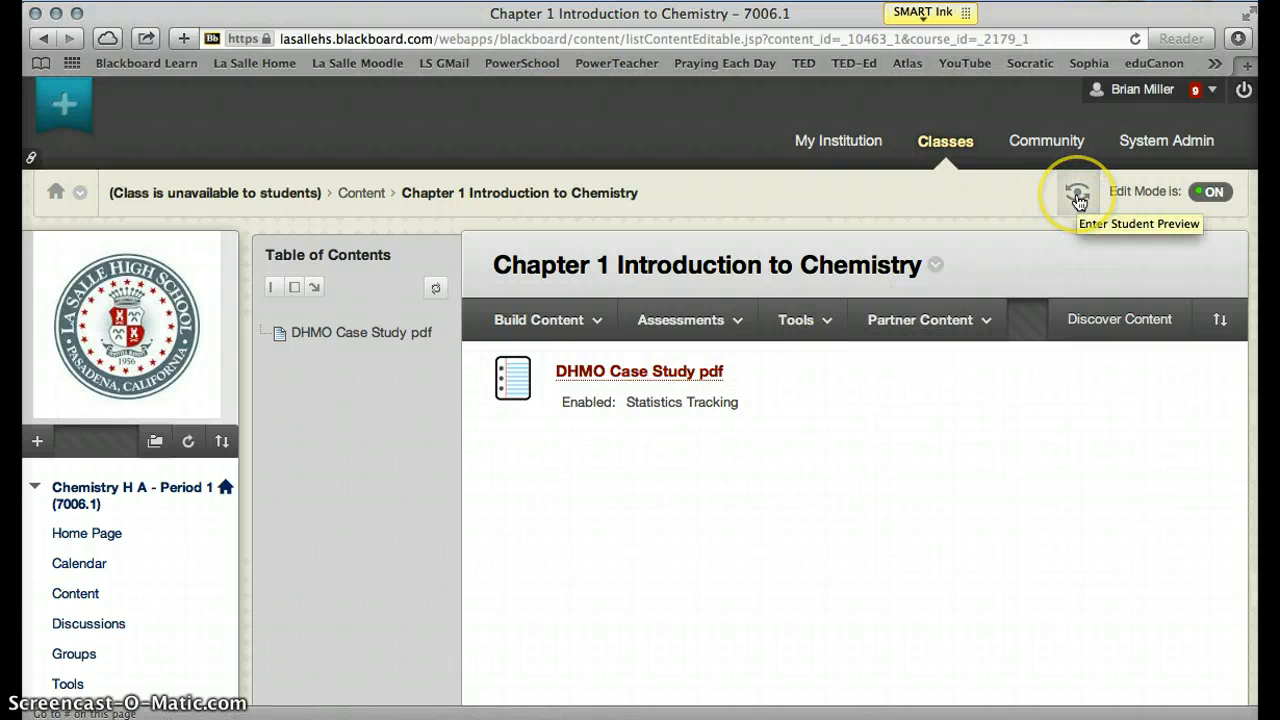
left_click(1077, 197)
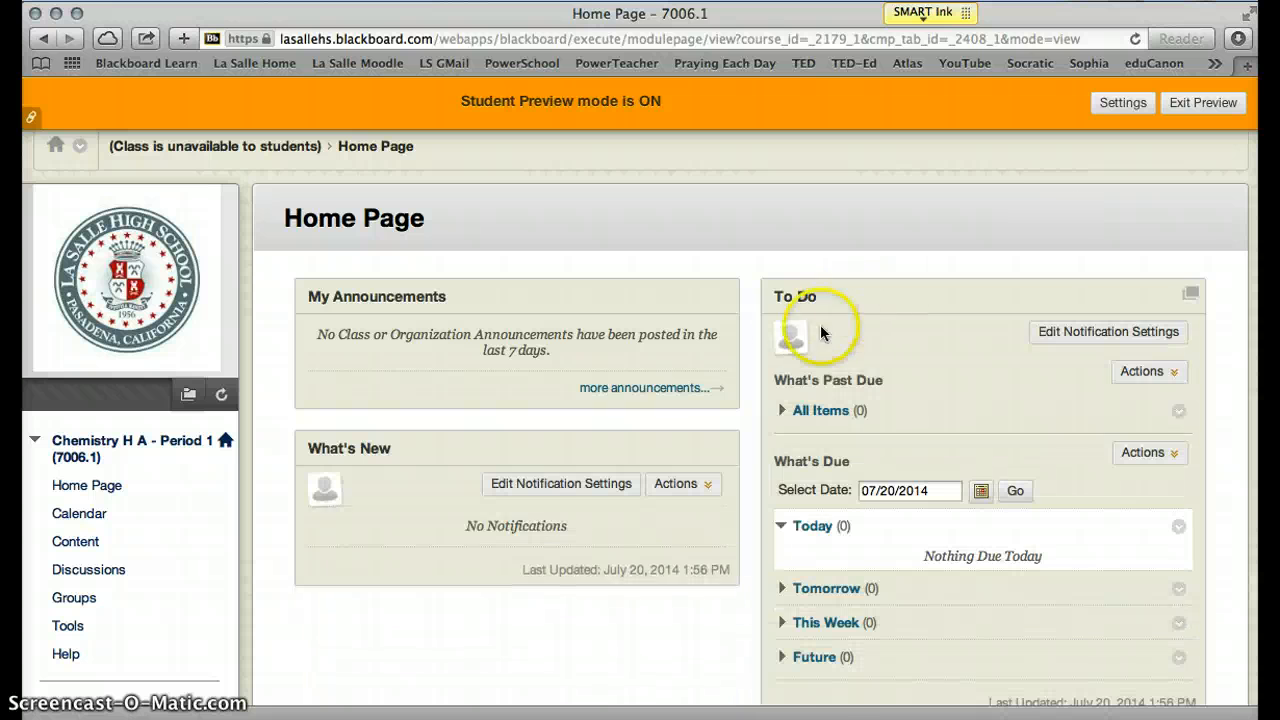
left_click(77, 541)
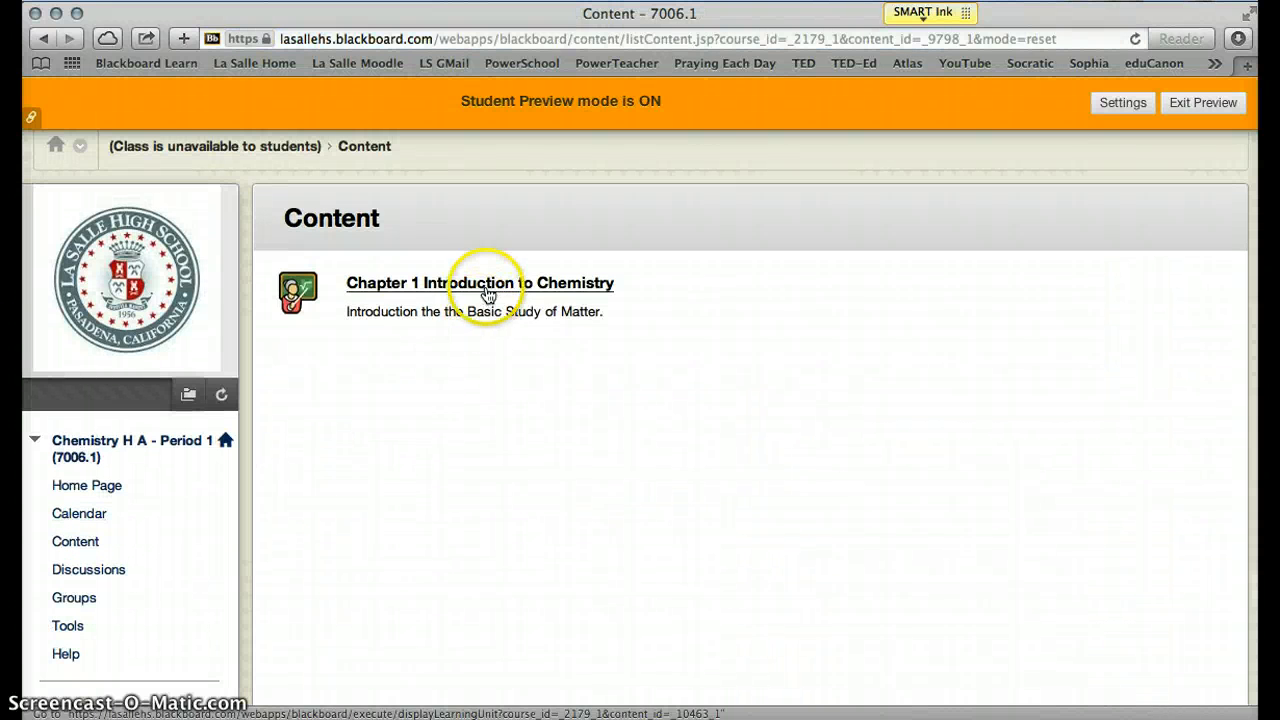
left_click(488, 291)
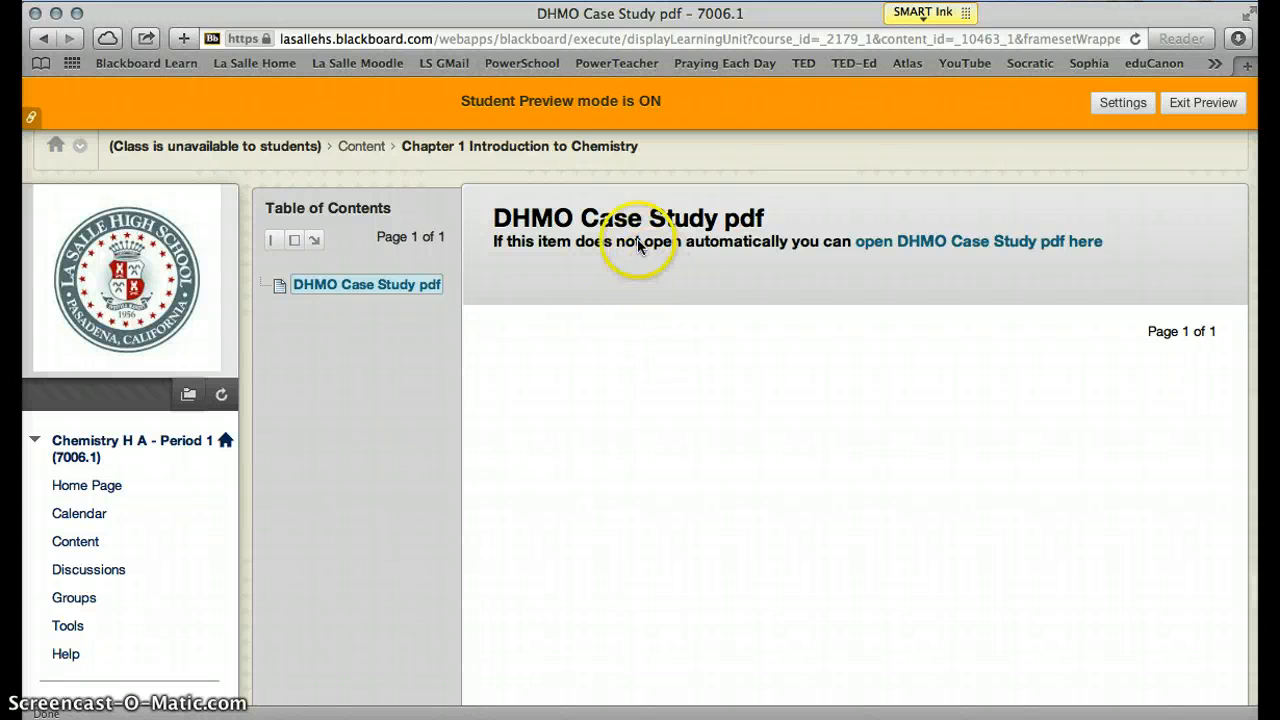
Step: Look through the DHMO Case Study PDF as a student and exit student preview, deleting the preview user and all data
scroll(714, 403, "down", 10)
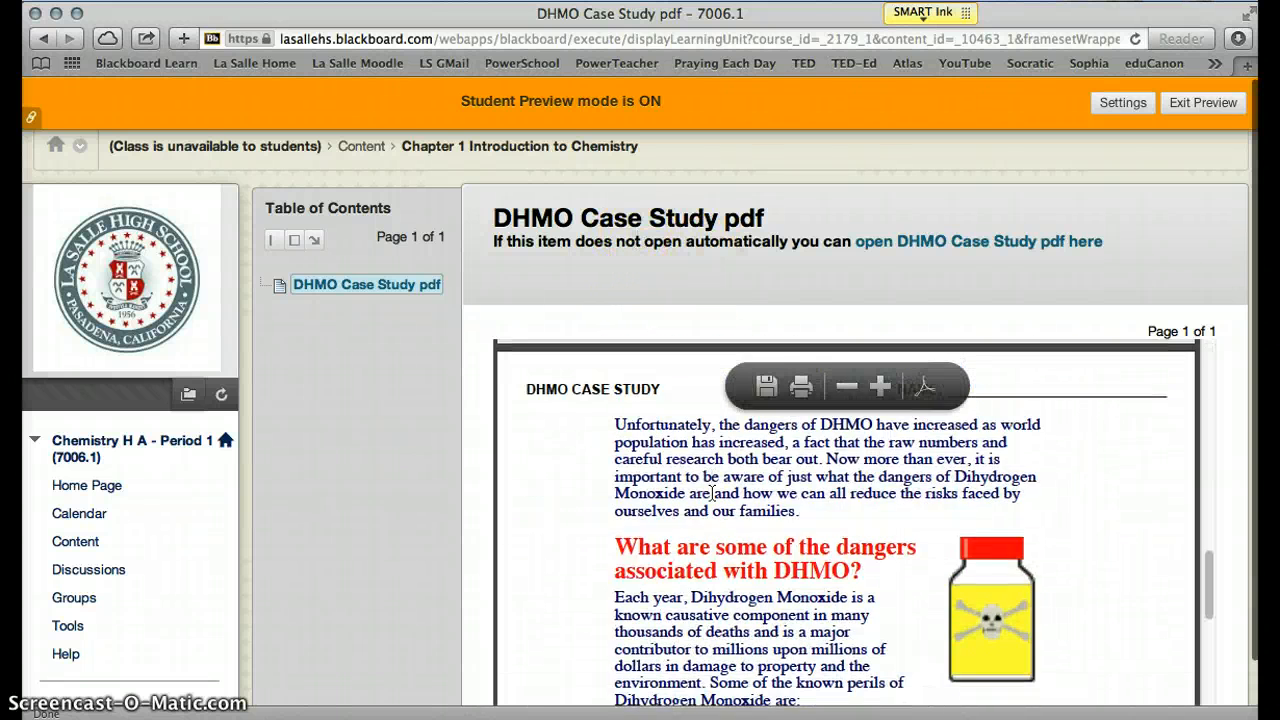
scroll(712, 493, "up", 10)
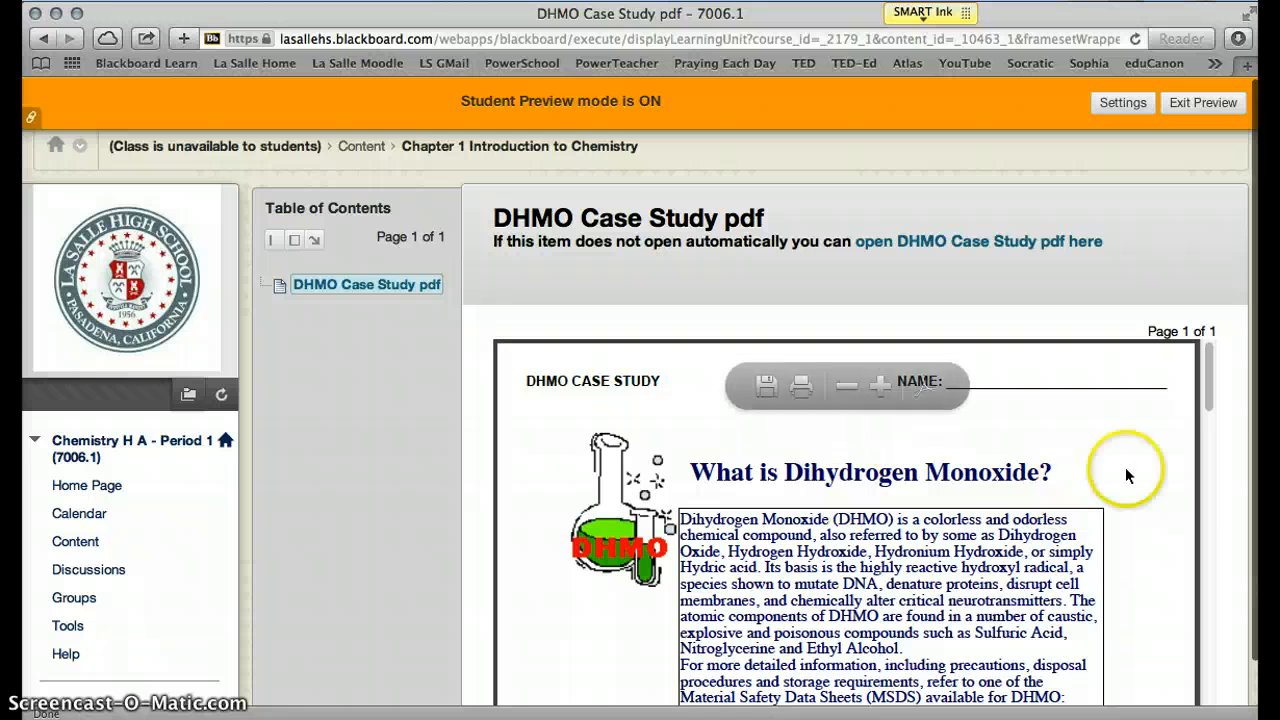
scroll(1232, 502, "down", 1)
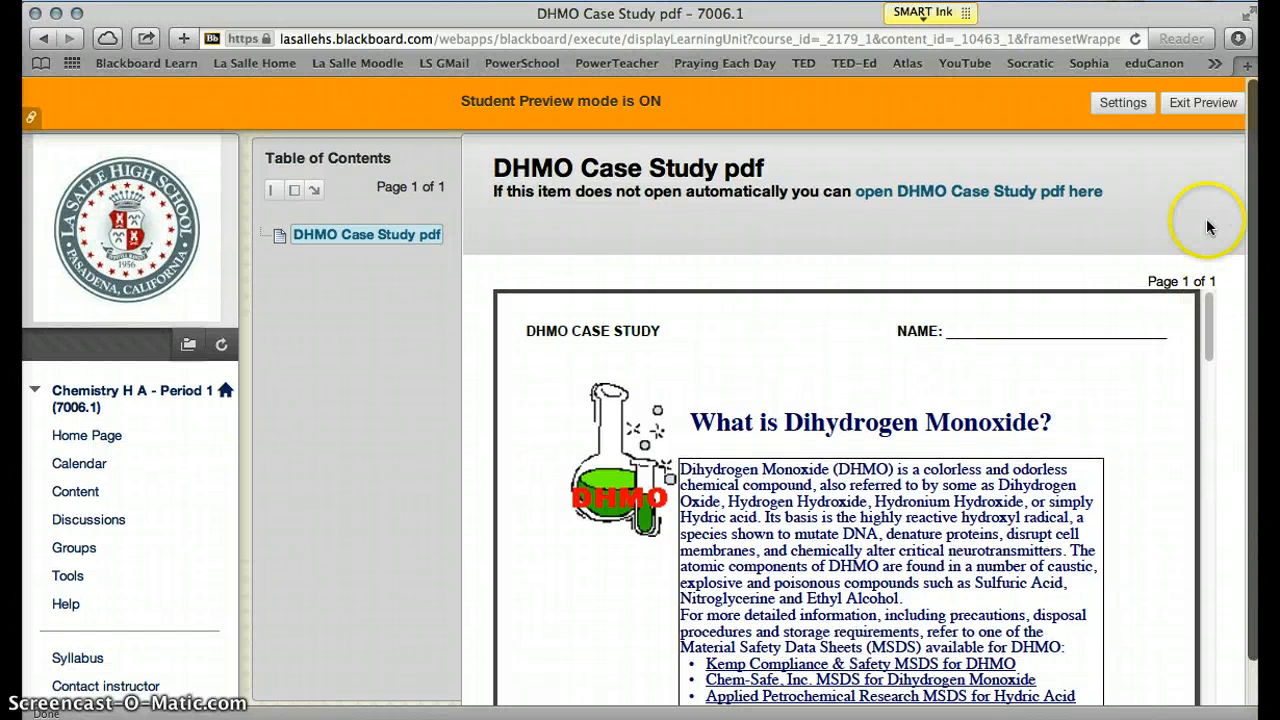
left_click(1181, 104)
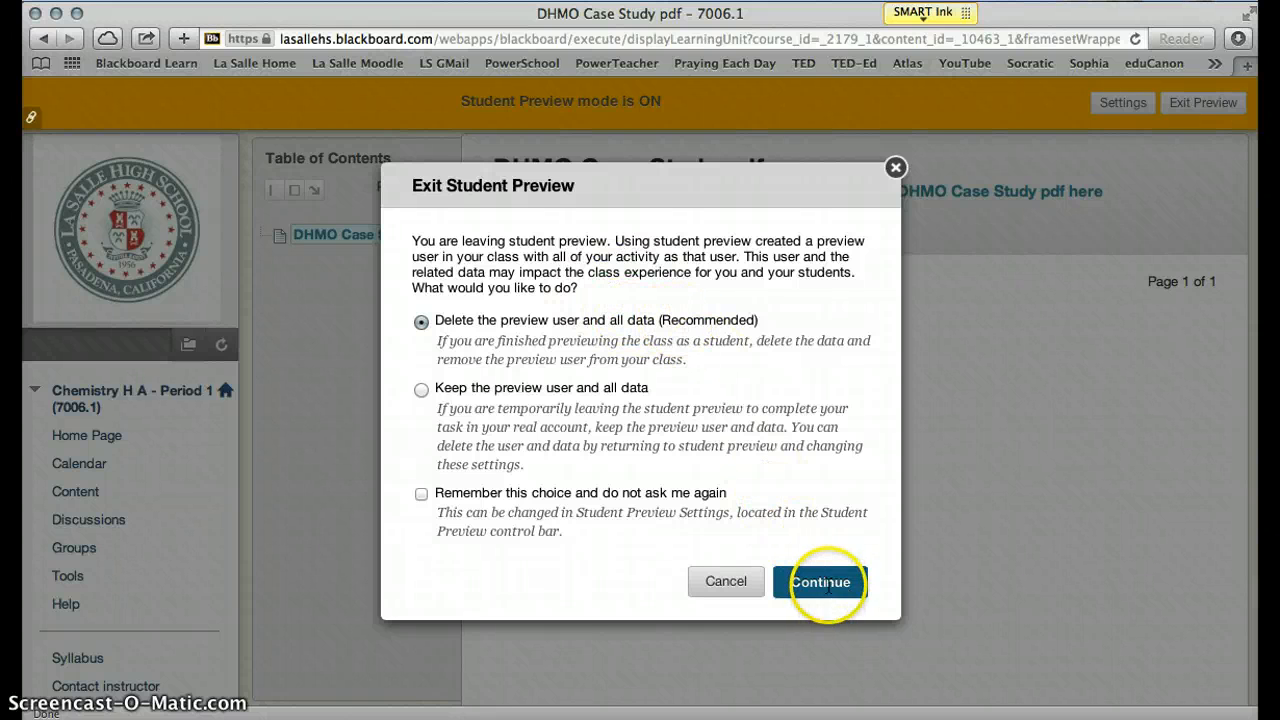
left_click(818, 580)
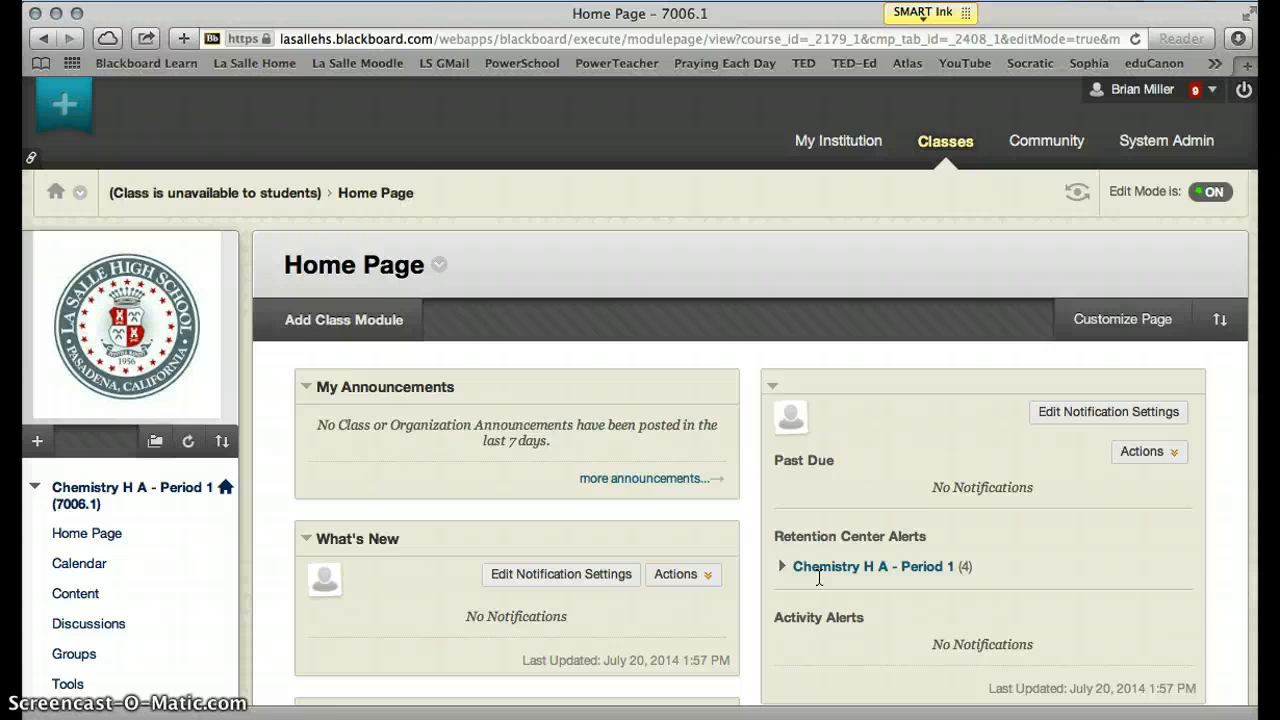
Step: Create an assignment named DHMO Case Study Response in the Chapter 1 Introduction to Chemistry module of the content area
scroll(819, 577, "down", 2)
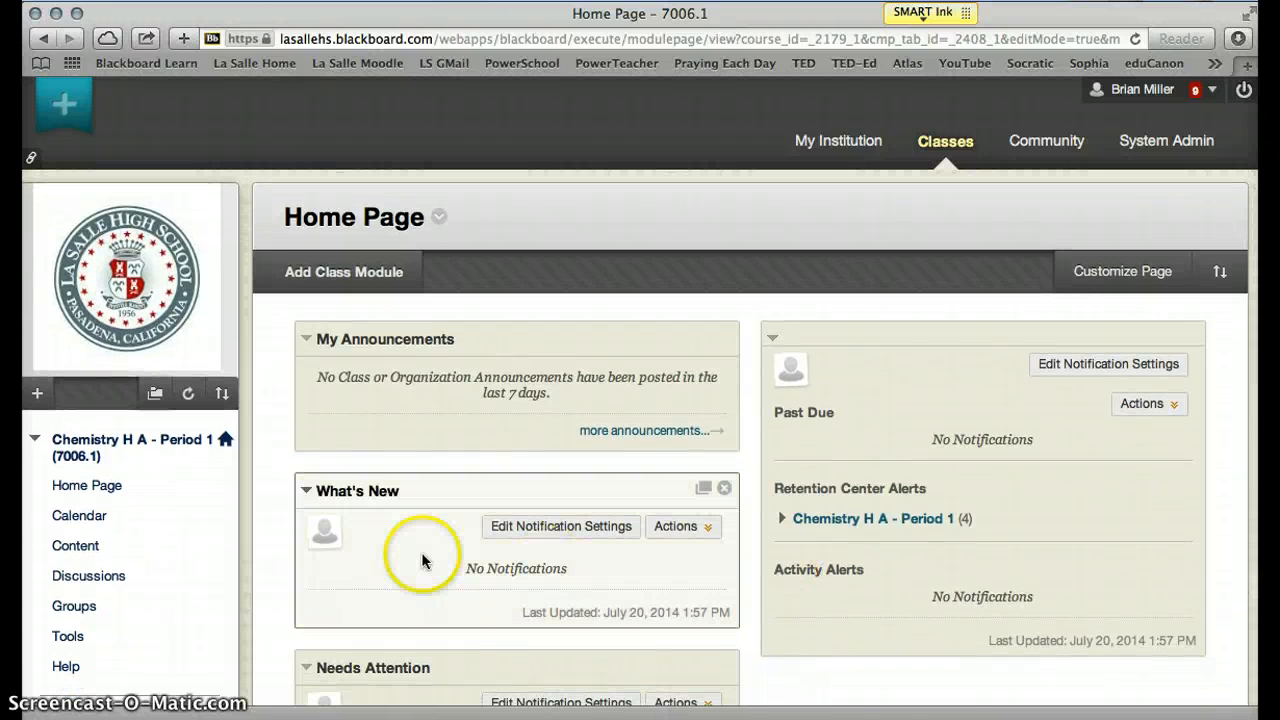
left_click(88, 547)
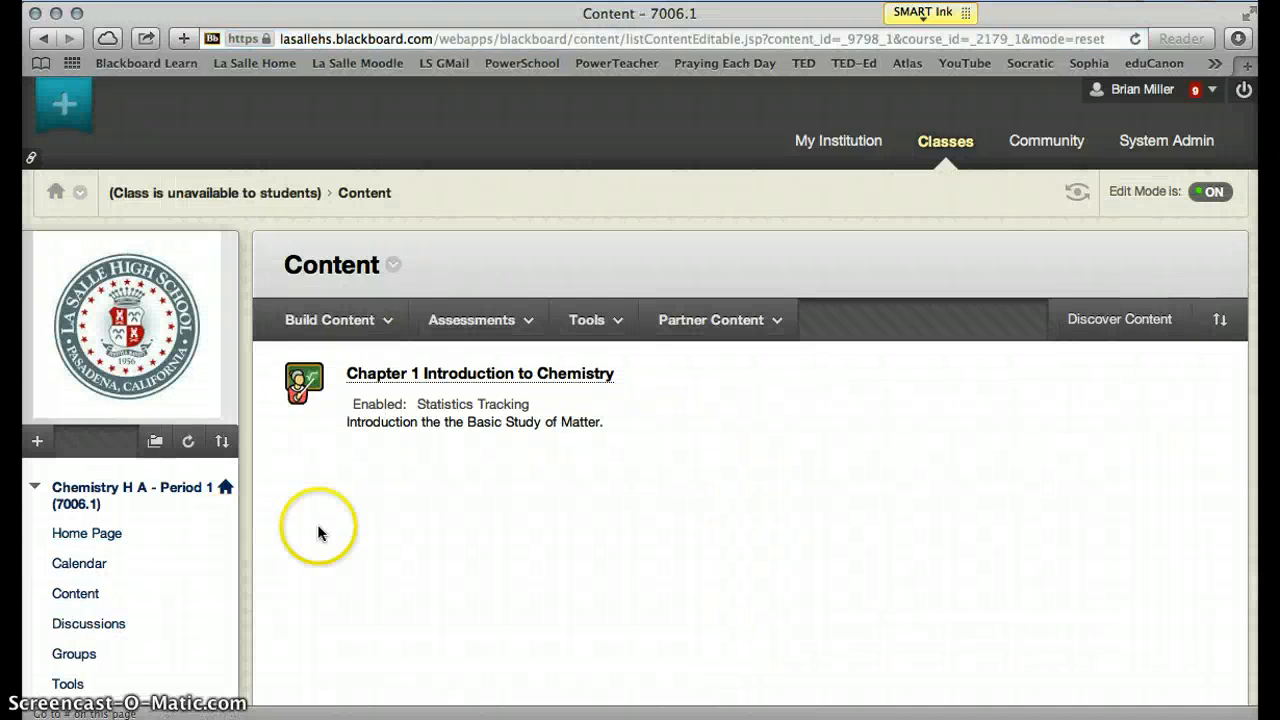
left_click(461, 377)
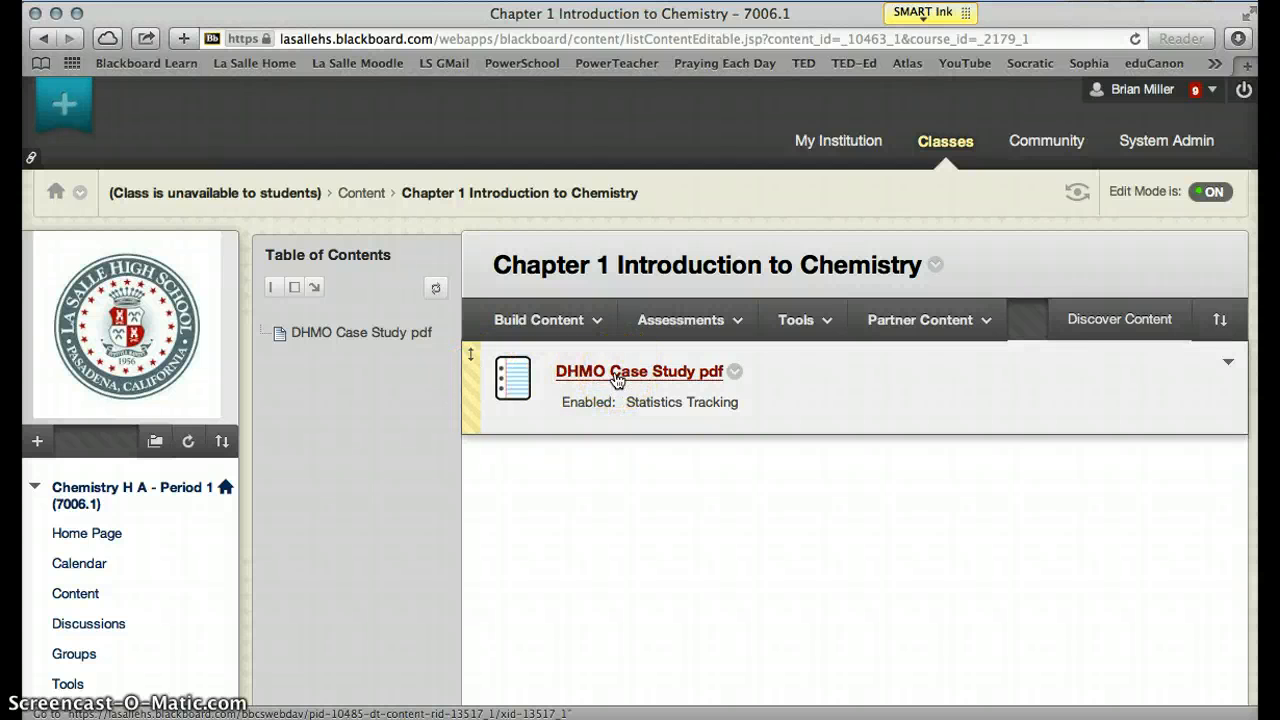
left_click(590, 321)
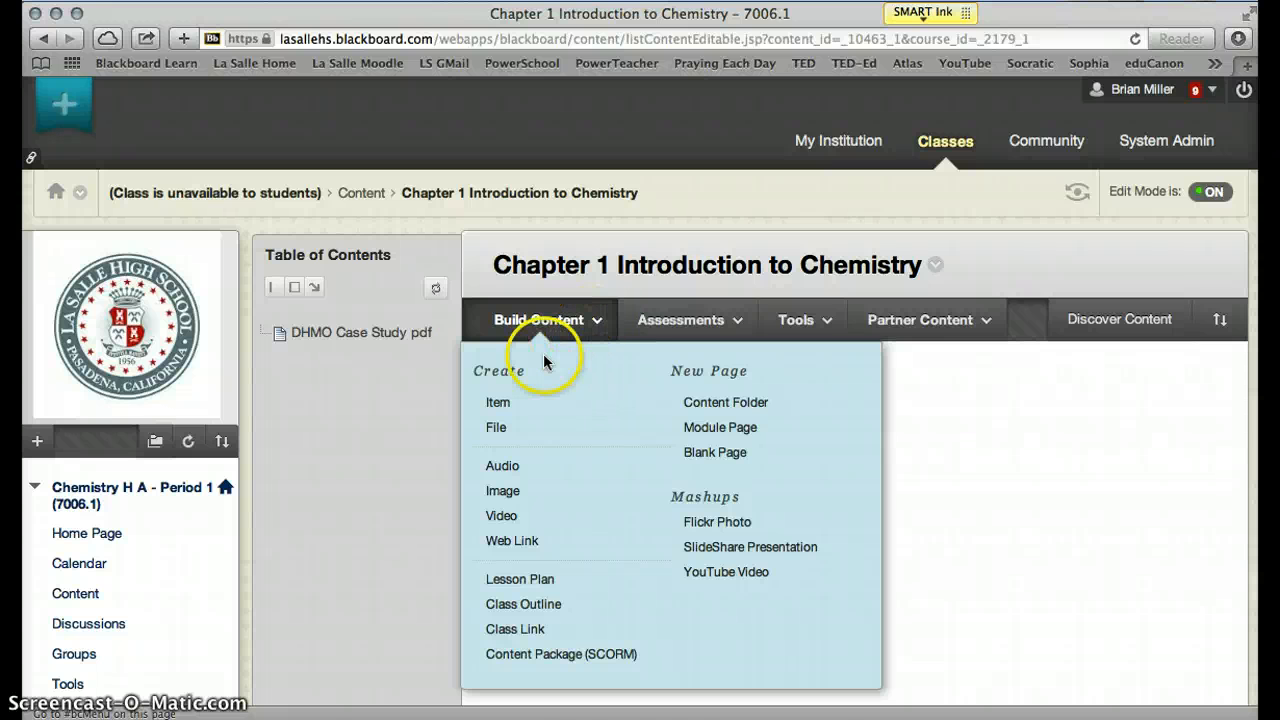
left_click(686, 320)
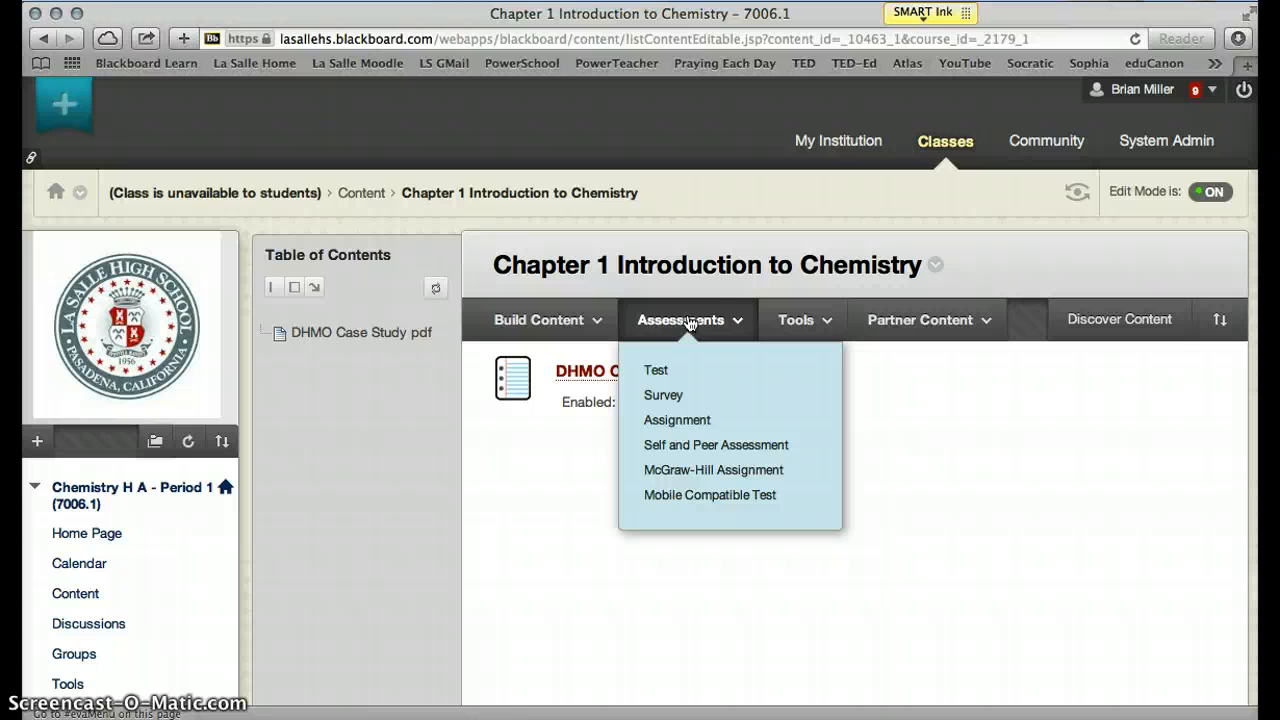
left_click(689, 425)
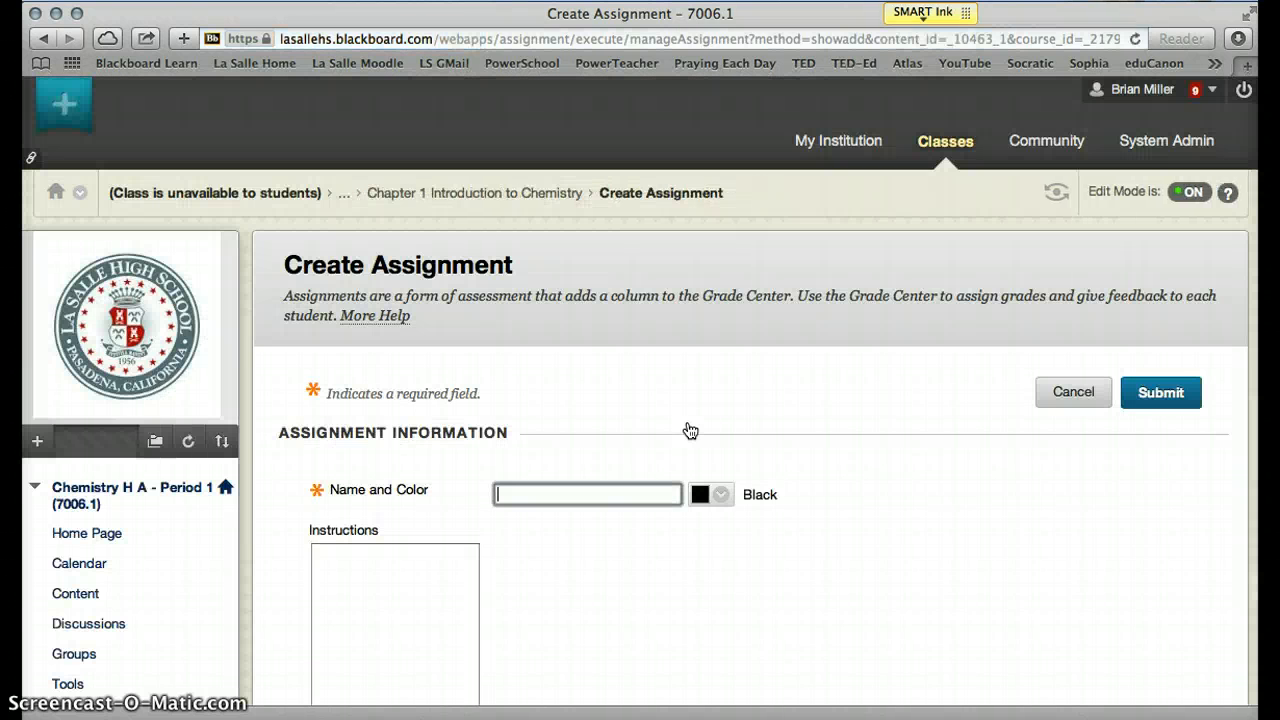
left_click(553, 495)
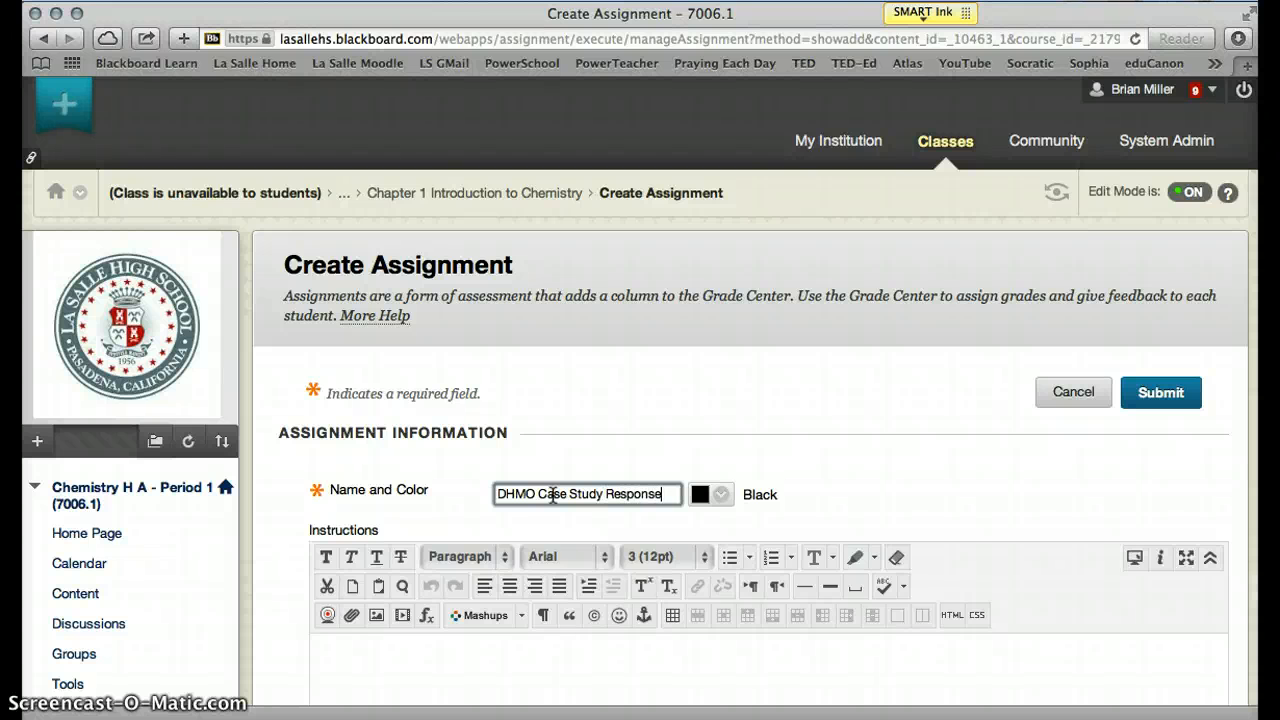
Step: Enter instructions to read the DHMO Case Study pdf and write a response, supported by it, on whether DHMO should be a banned substance
scroll(551, 494, "down", 3)
left_click(411, 520)
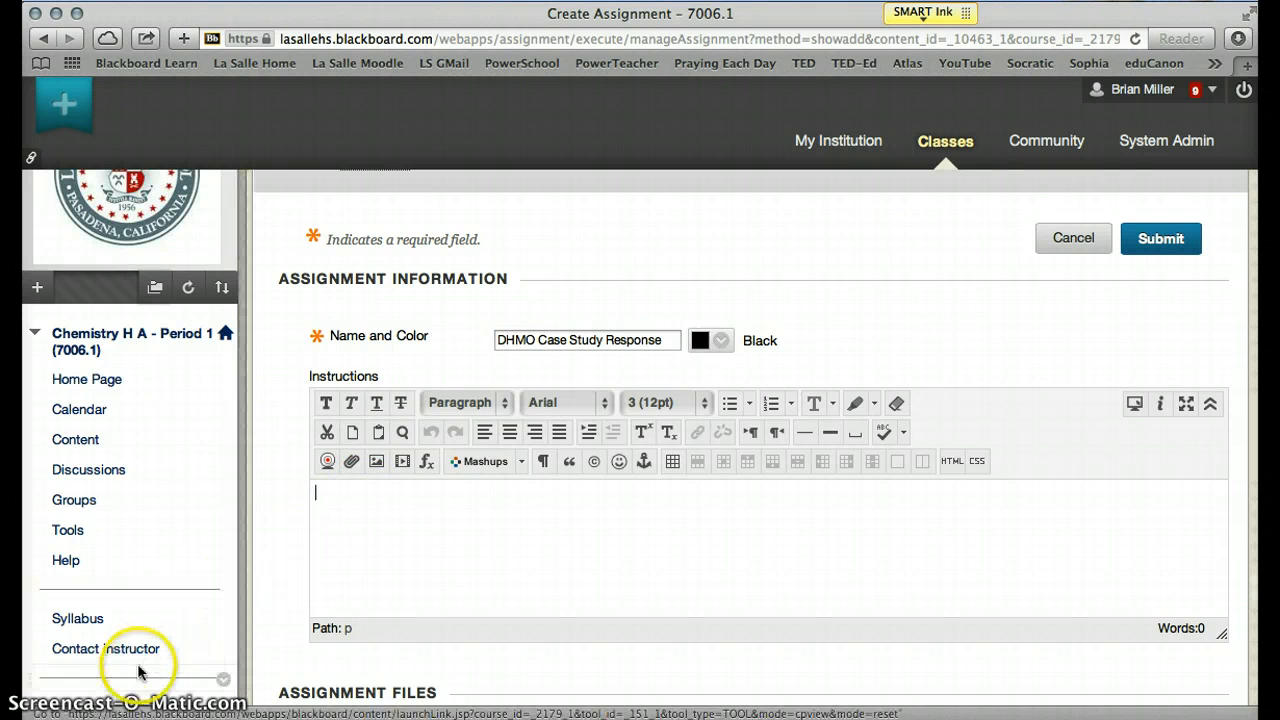
type("Please Read the DHMO Case Study pdf. After reading the case study, please write a response as to whether DHMO should be a banned substance. Use information from the case study to support your point of view.")
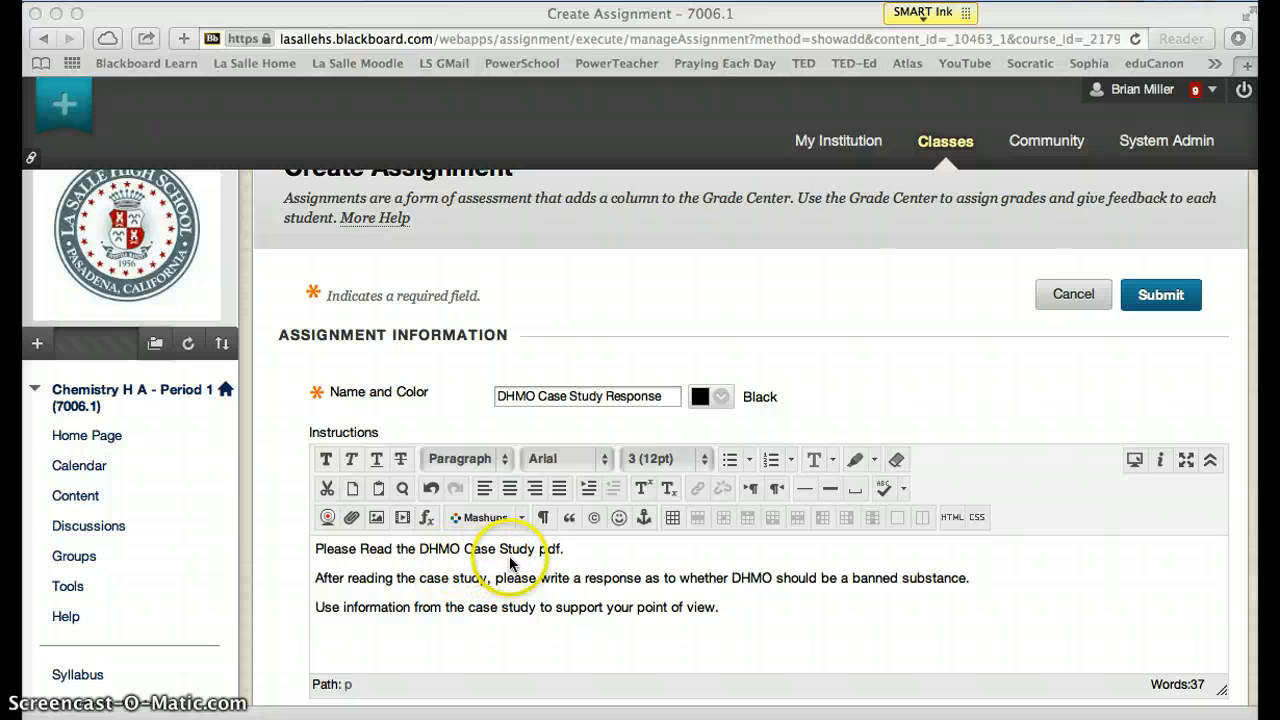
Step: Make the words "DHMO Case Study pdf." bold in the assignment instructions
left_click(434, 553)
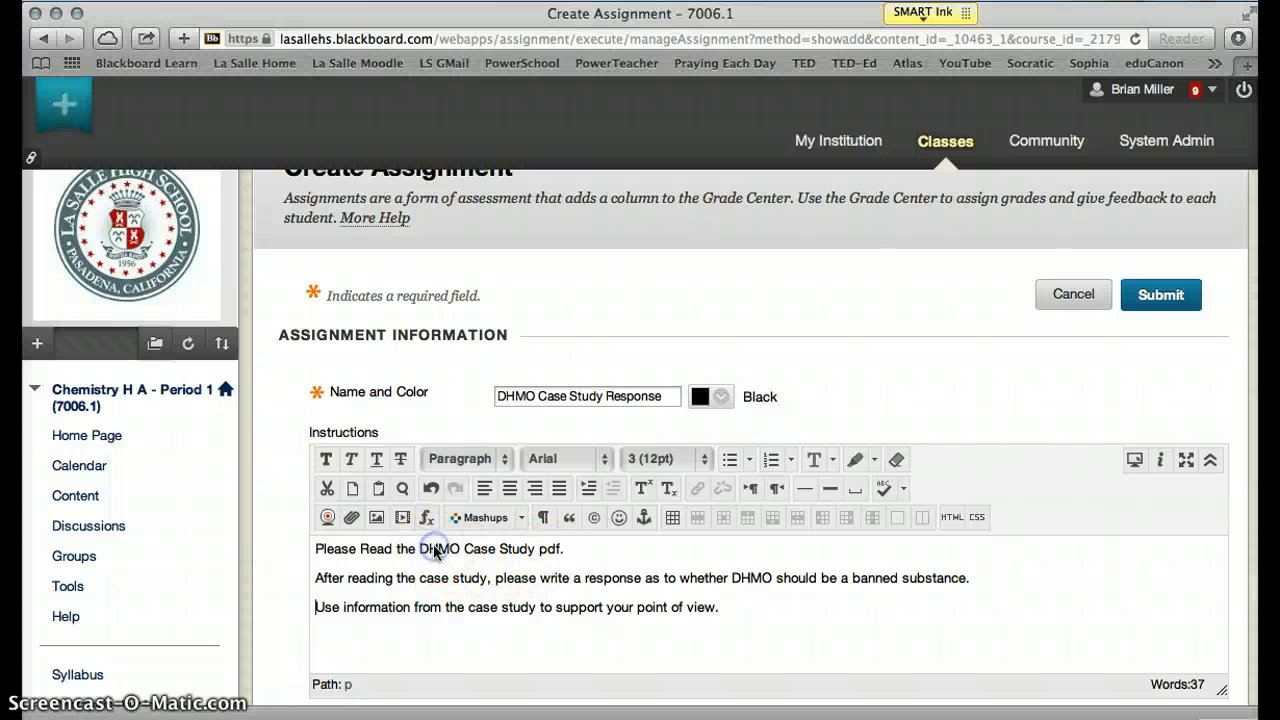
left_click_drag(428, 547, 565, 545)
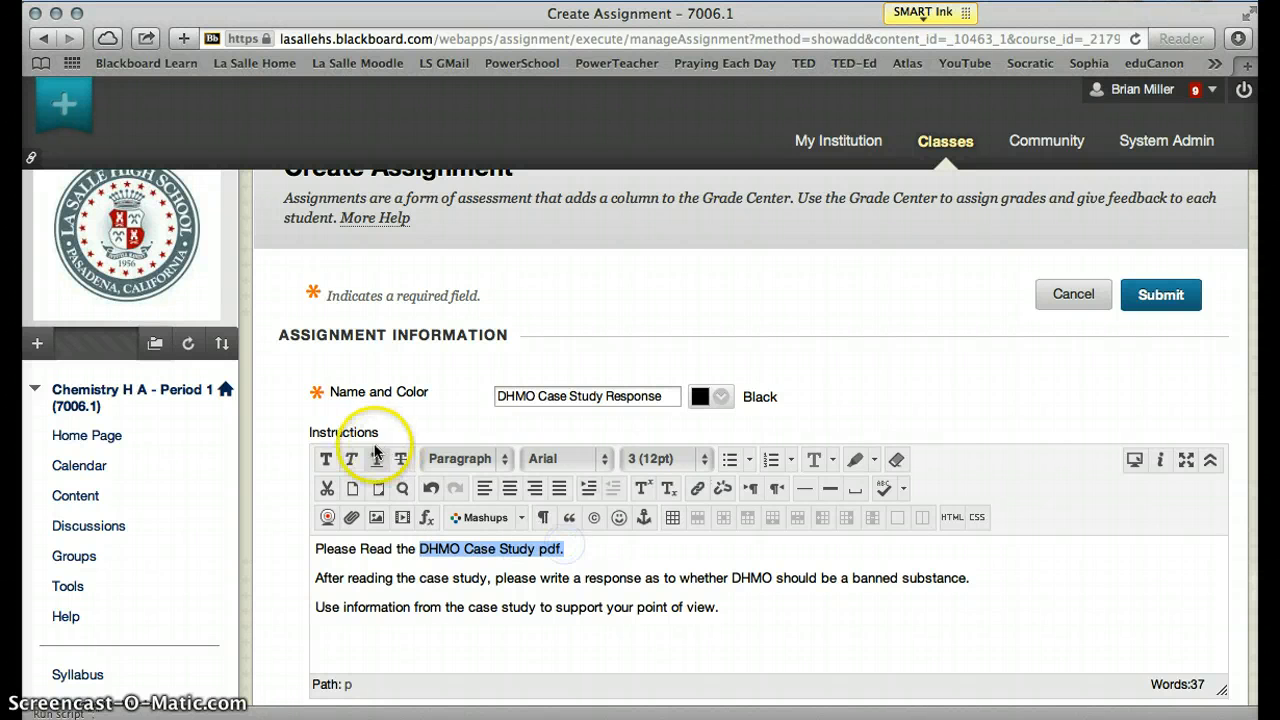
left_click(327, 460)
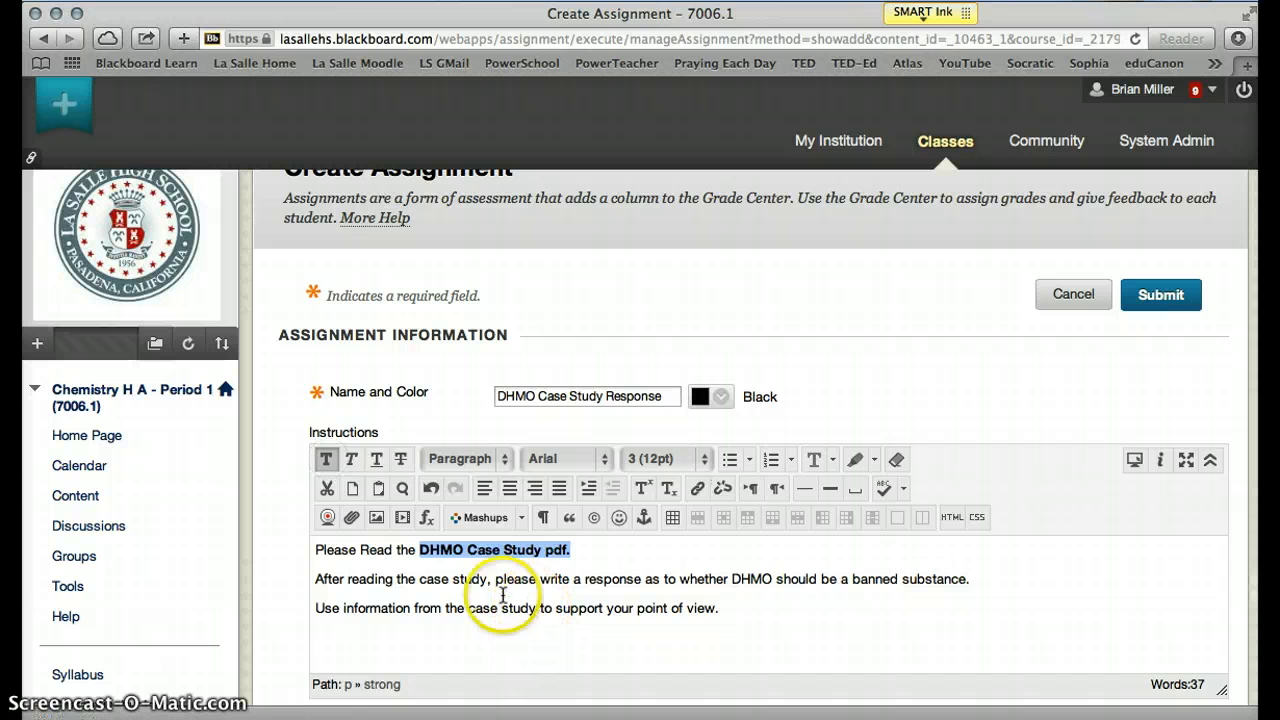
left_click(500, 630)
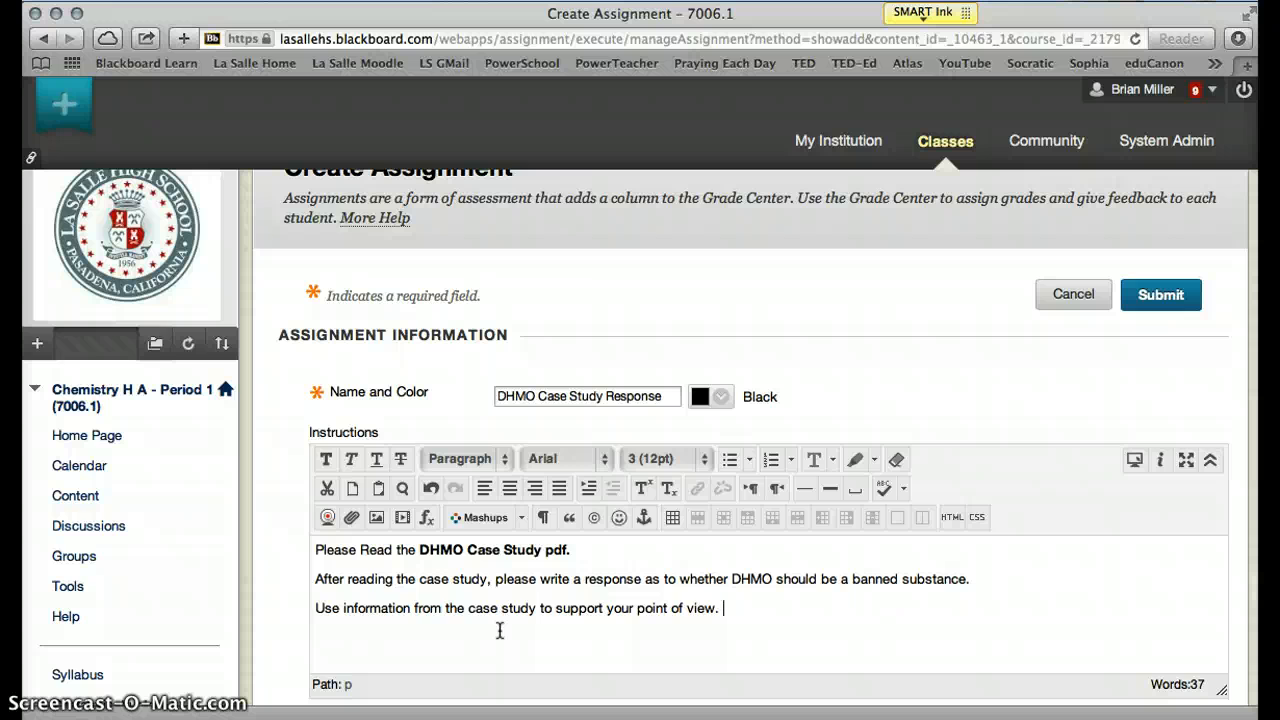
Step: Attach DHMO CASE STUDY.pdf from the computer's Flip Chem PDFs folder to the assignment
scroll(500, 630, "down", 5)
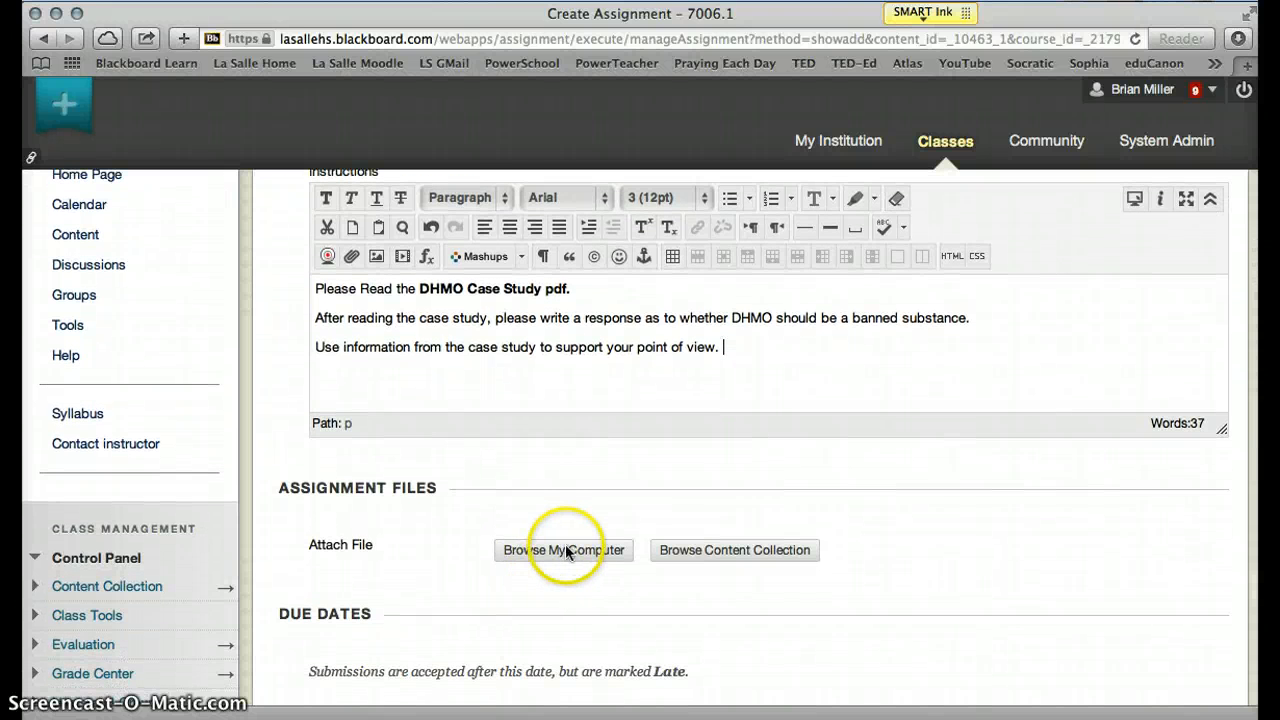
left_click(565, 552)
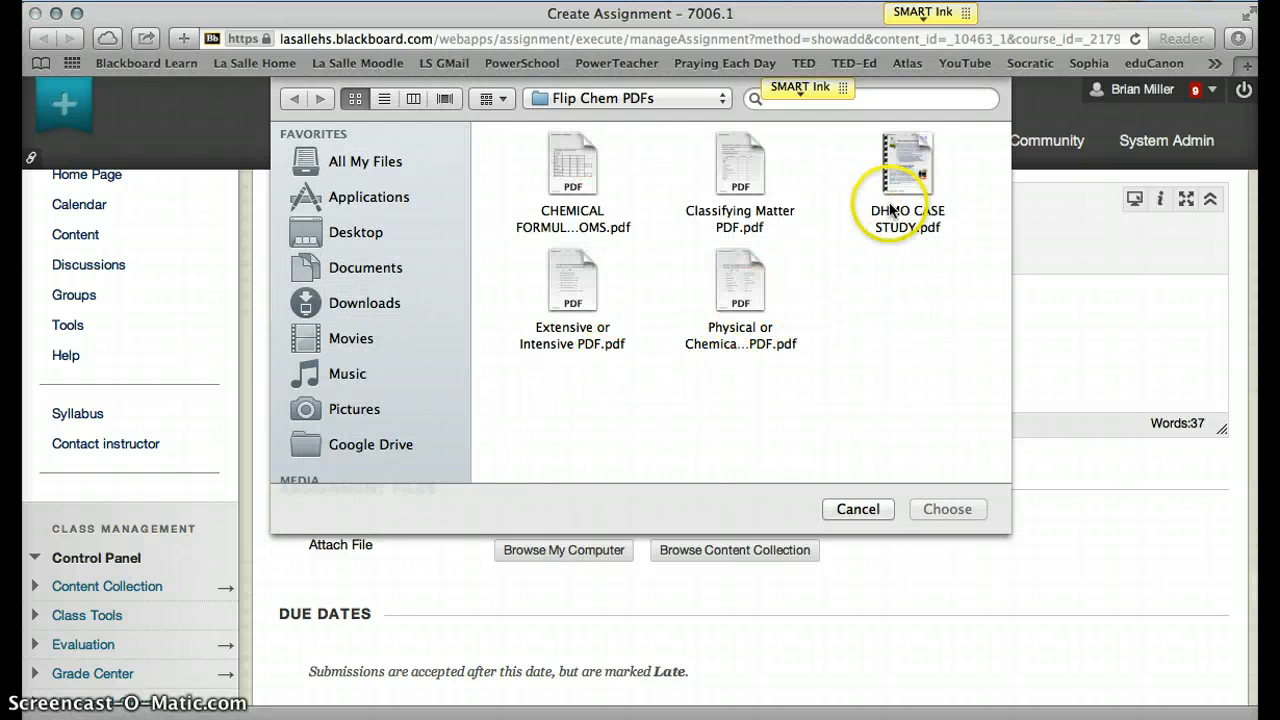
left_click(913, 180)
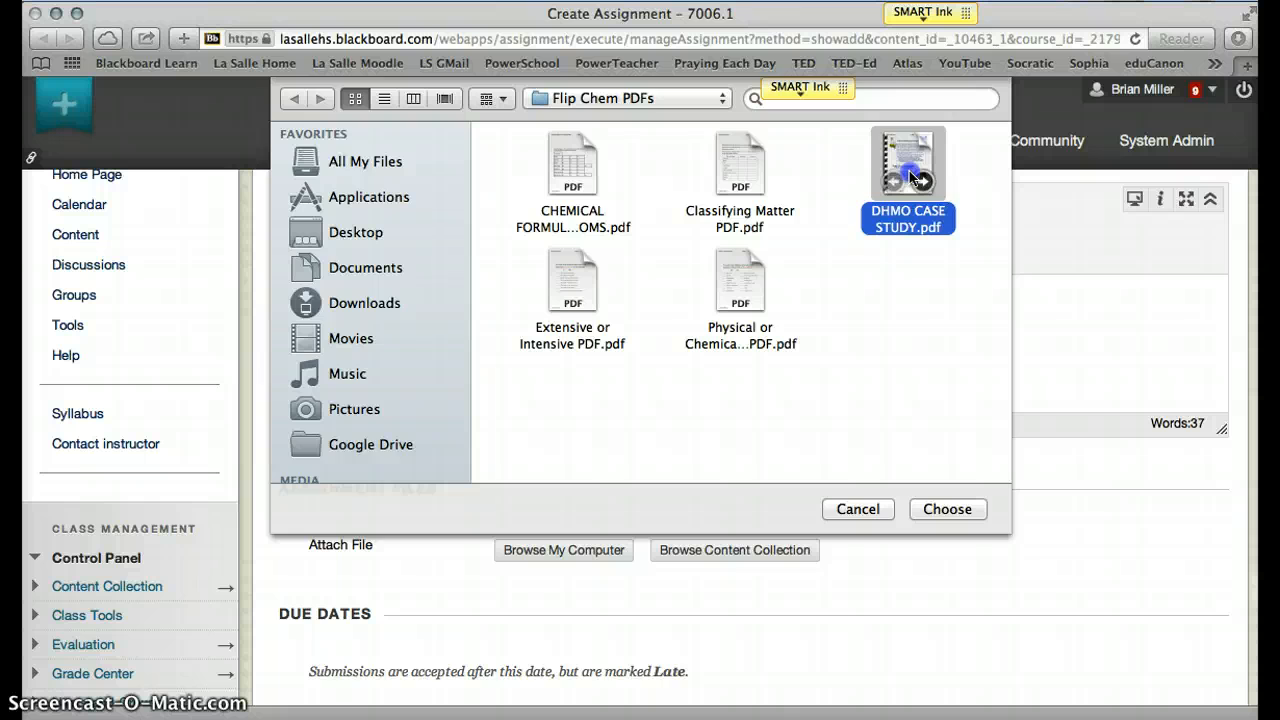
double_click(913, 180)
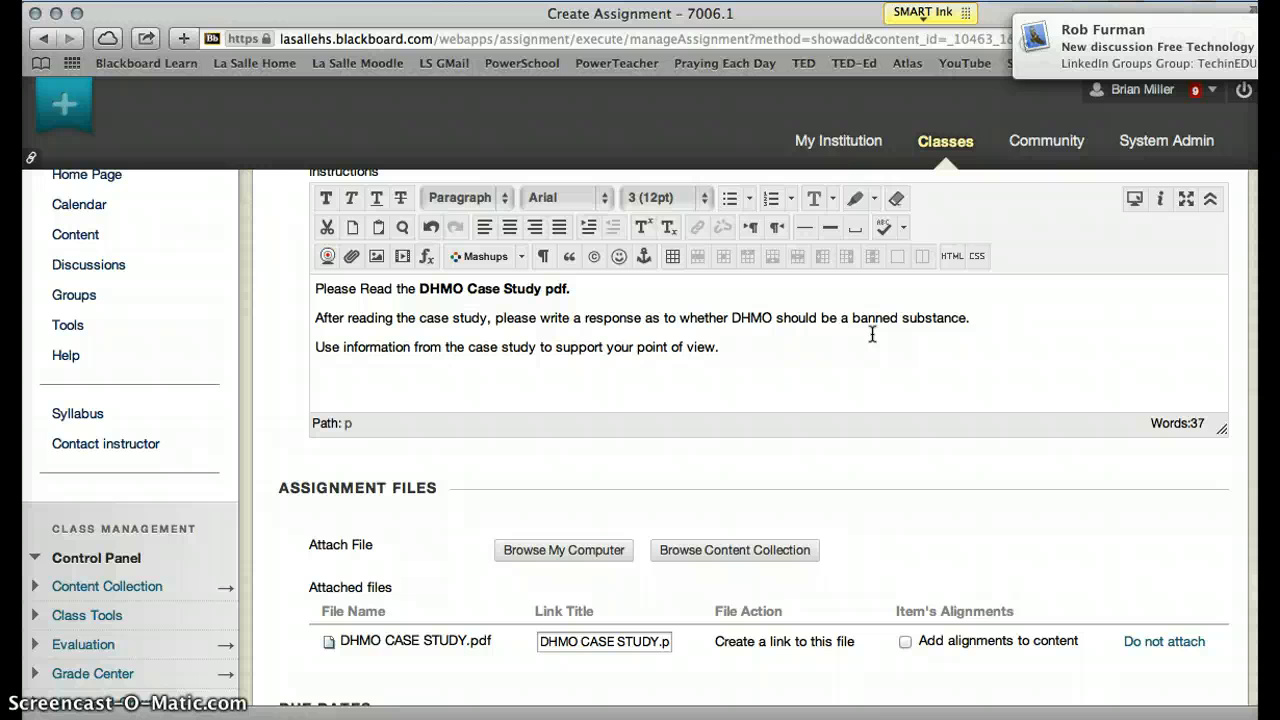
Step: Turn on the assignment's due date and set it to 08/24/2014 at 11:59 PM
scroll(872, 334, "down", 5)
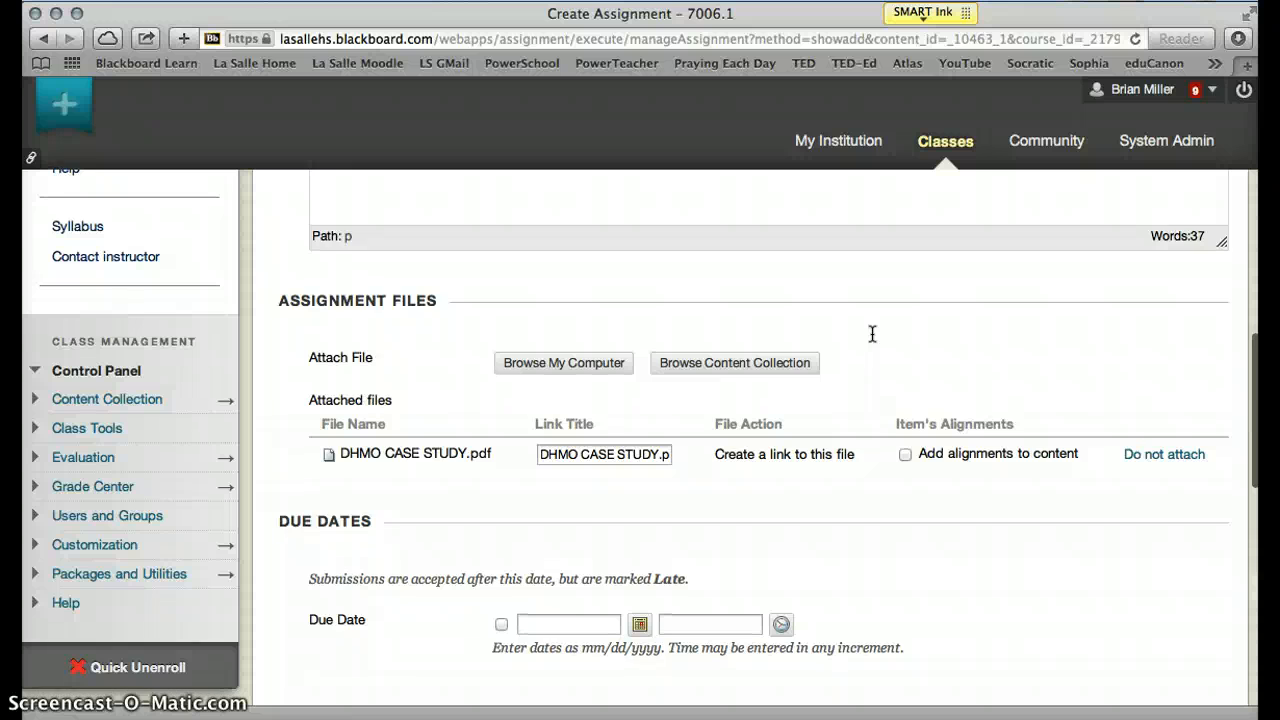
scroll(872, 334, "down", 1)
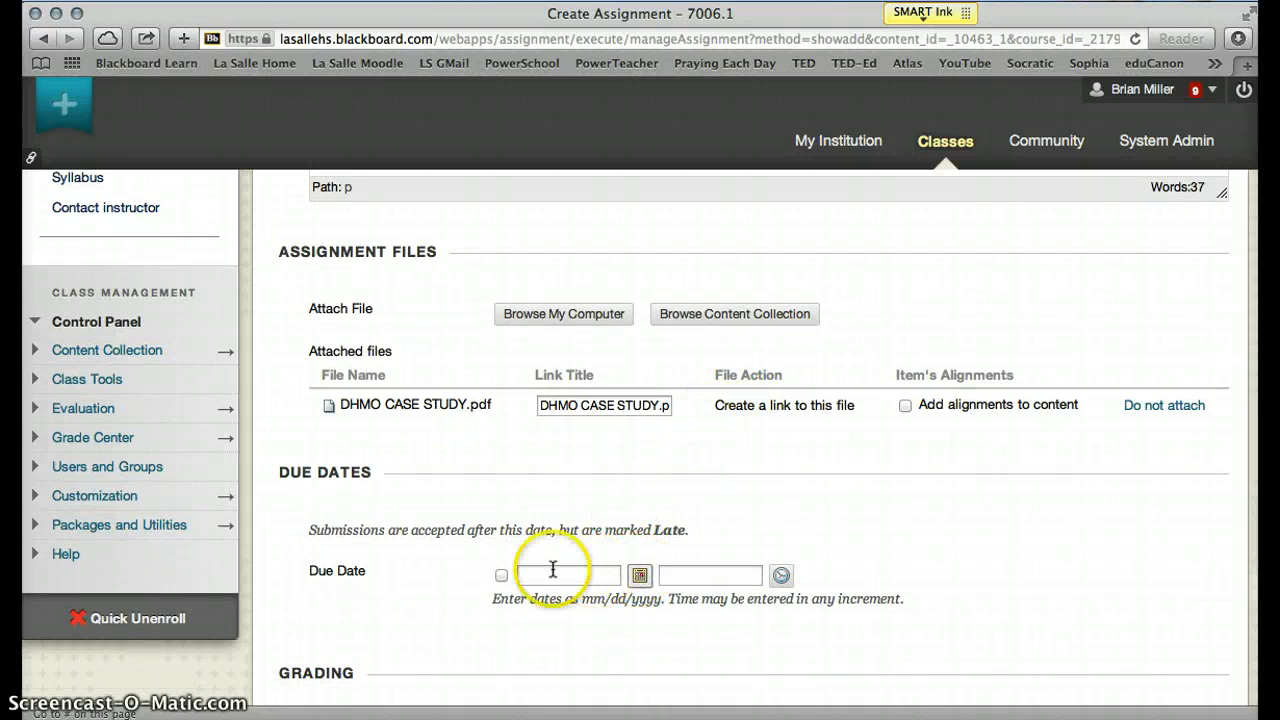
left_click(503, 576)
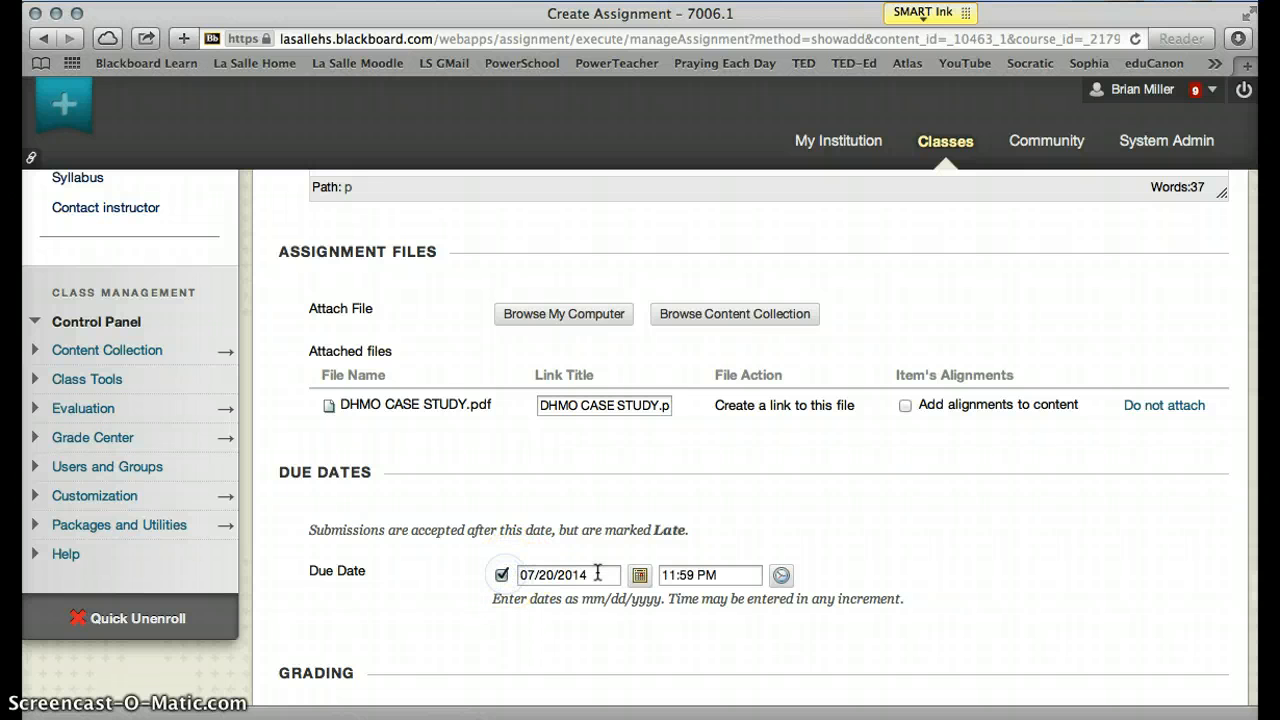
left_click(640, 576)
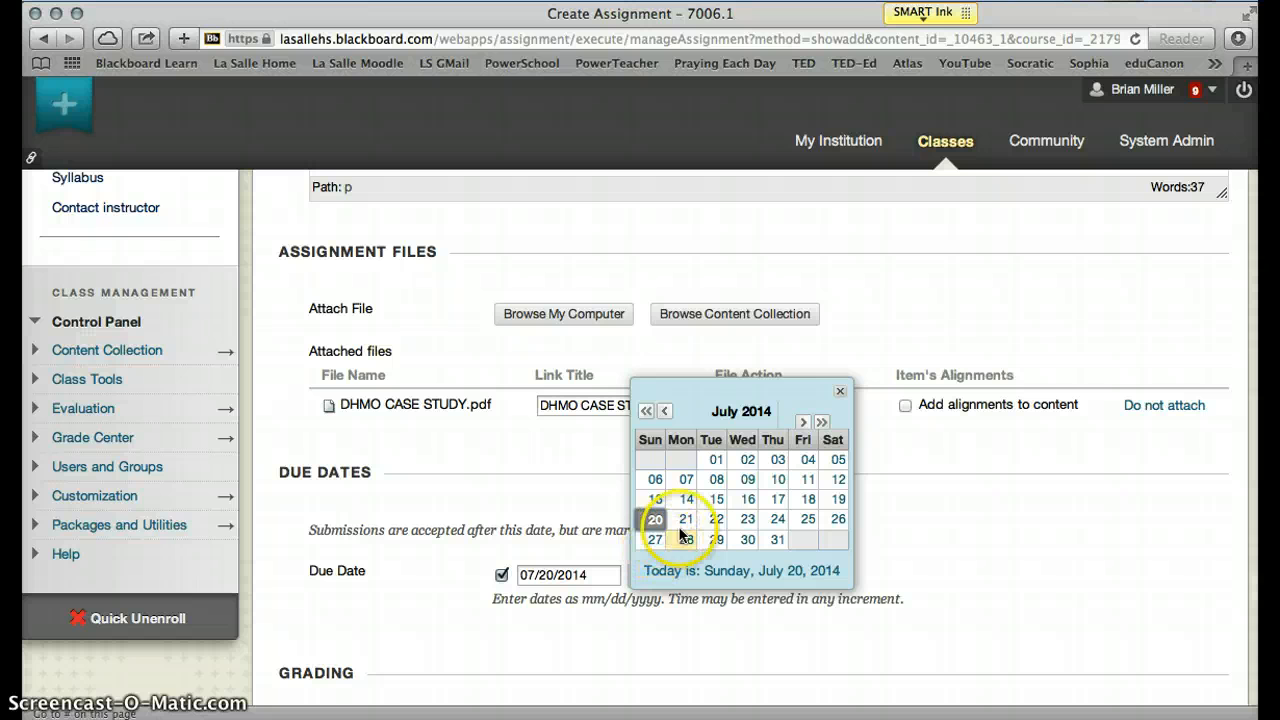
left_click(802, 421)
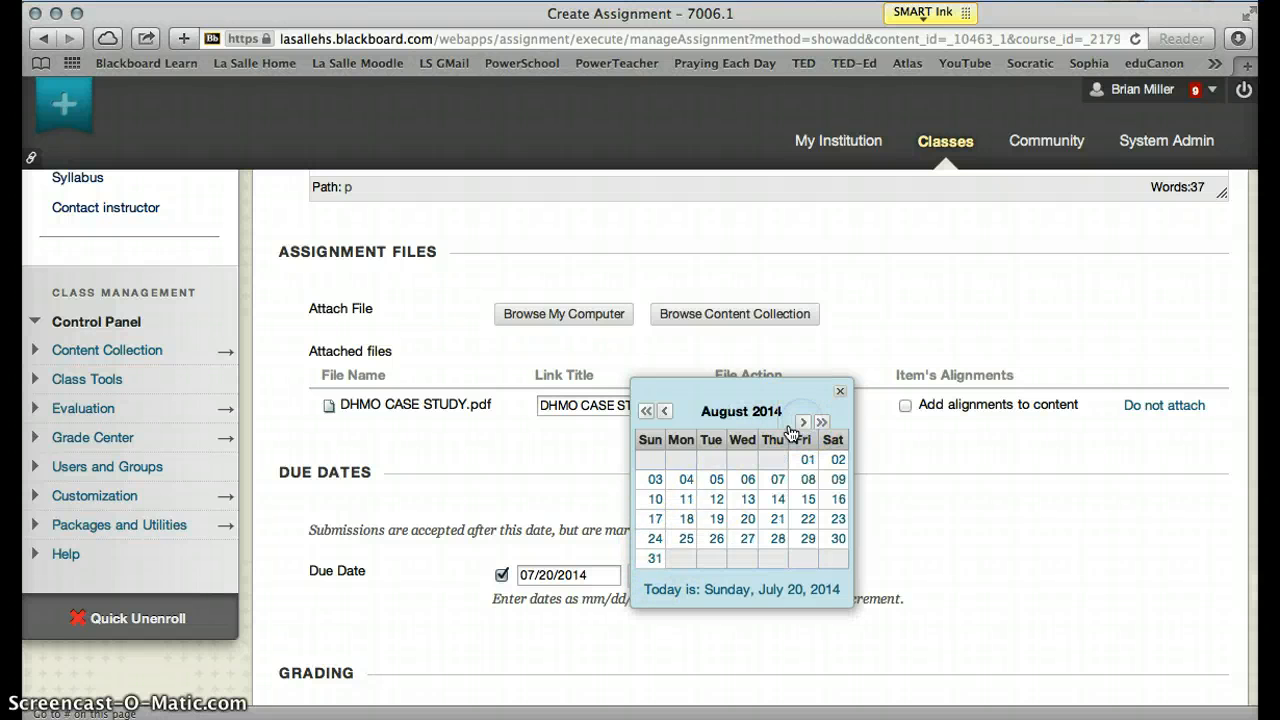
left_click(648, 540)
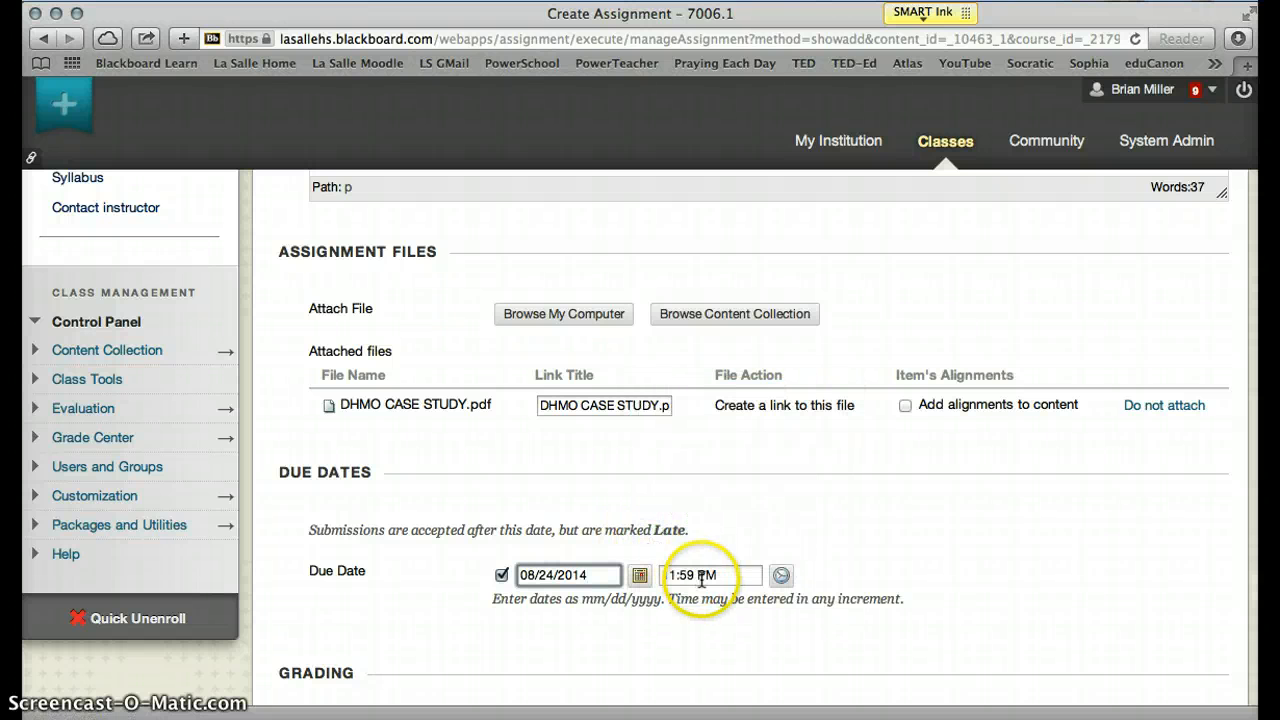
Step: Set the assignment's points possible to 15
scroll(708, 583, "down", 4)
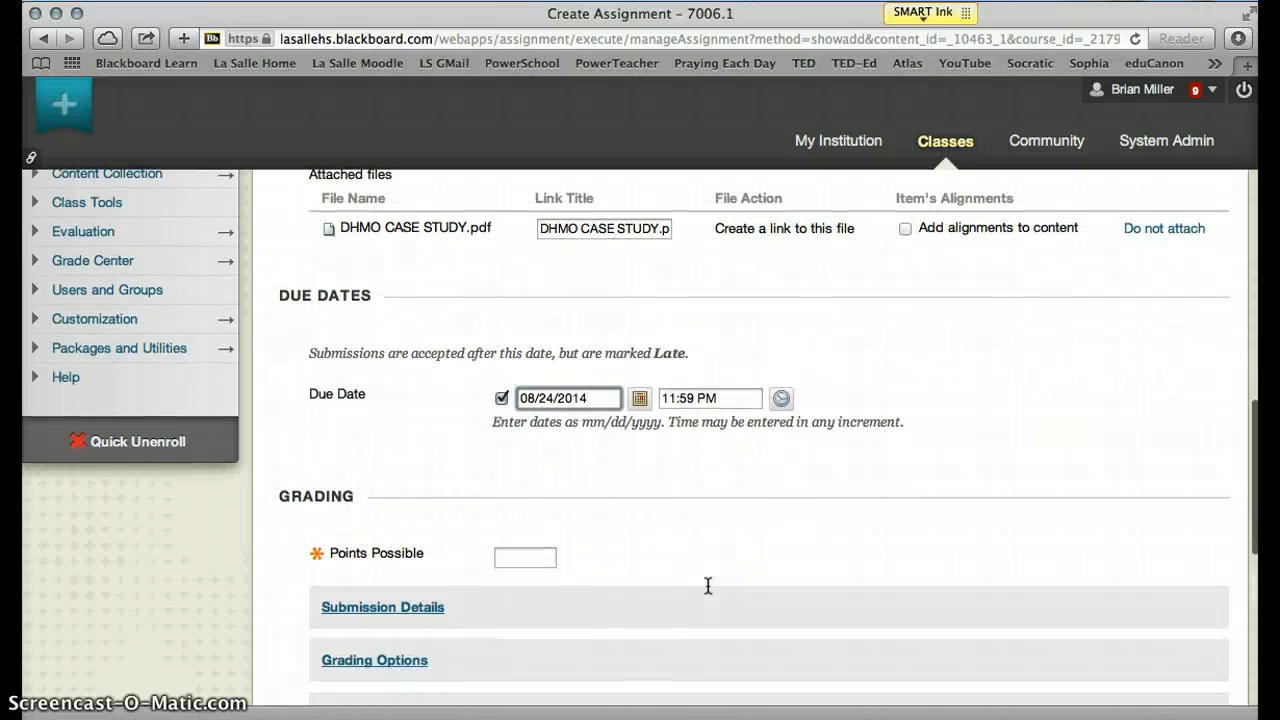
left_click(544, 560)
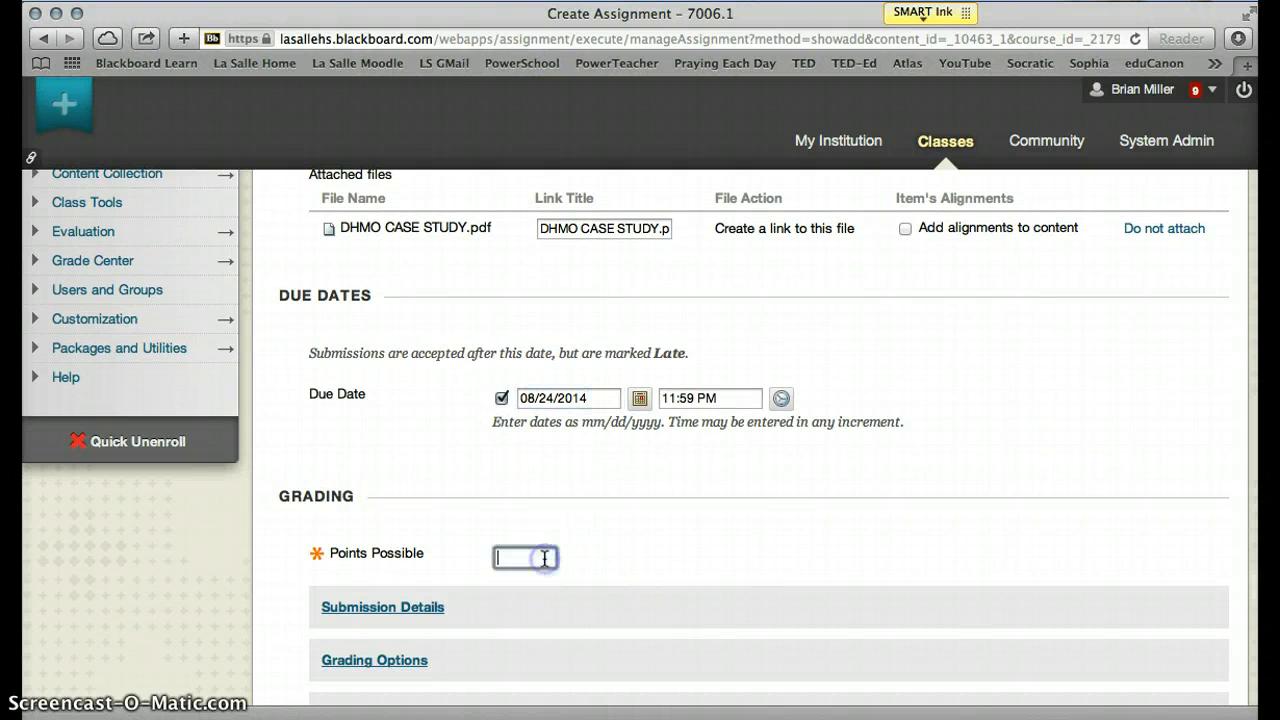
scroll(544, 558, "down", 3)
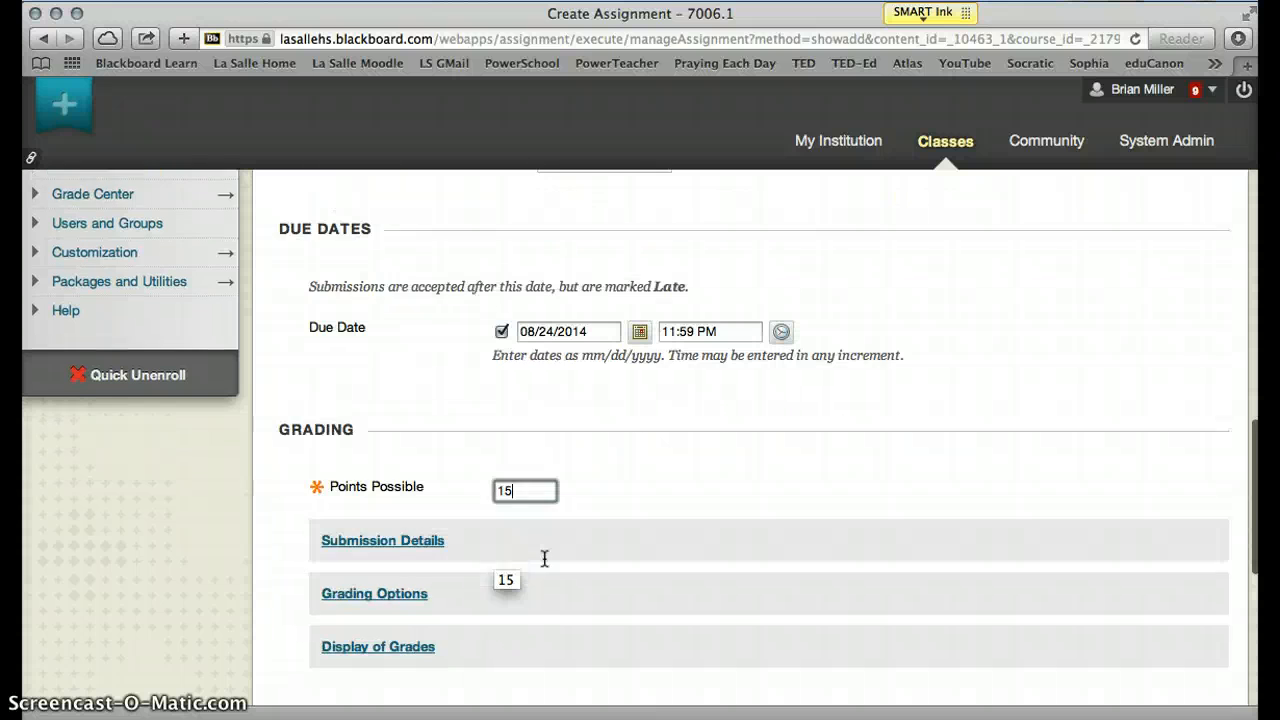
Step: Expand the submission details and review the assignment type, number of attempts and the remaining grading and availability options
left_click(424, 505)
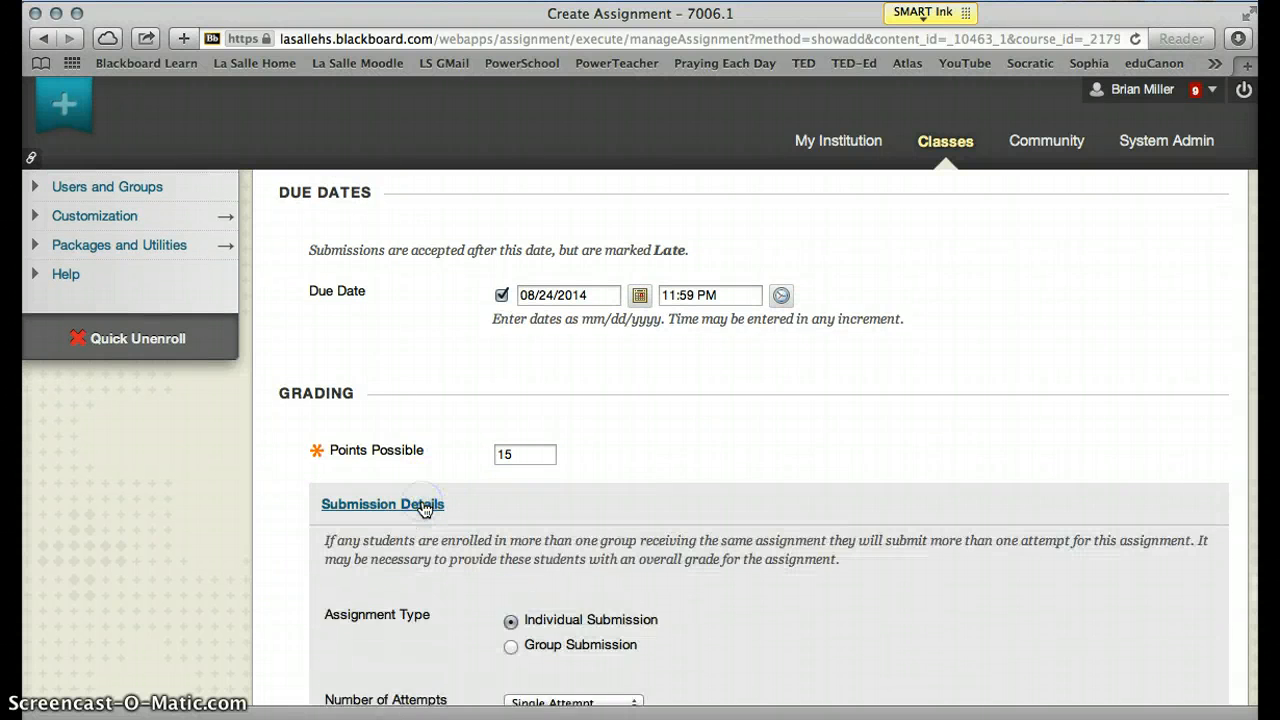
scroll(424, 509, "down", 5)
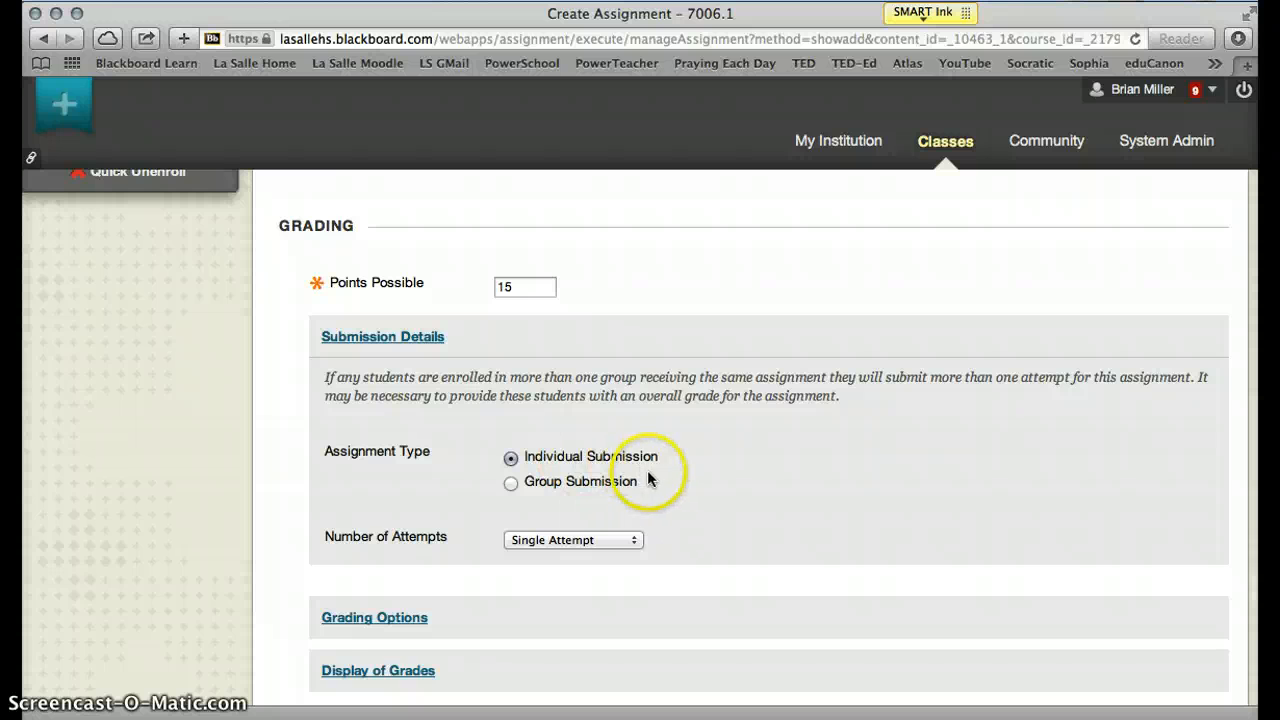
scroll(653, 481, "down", 2)
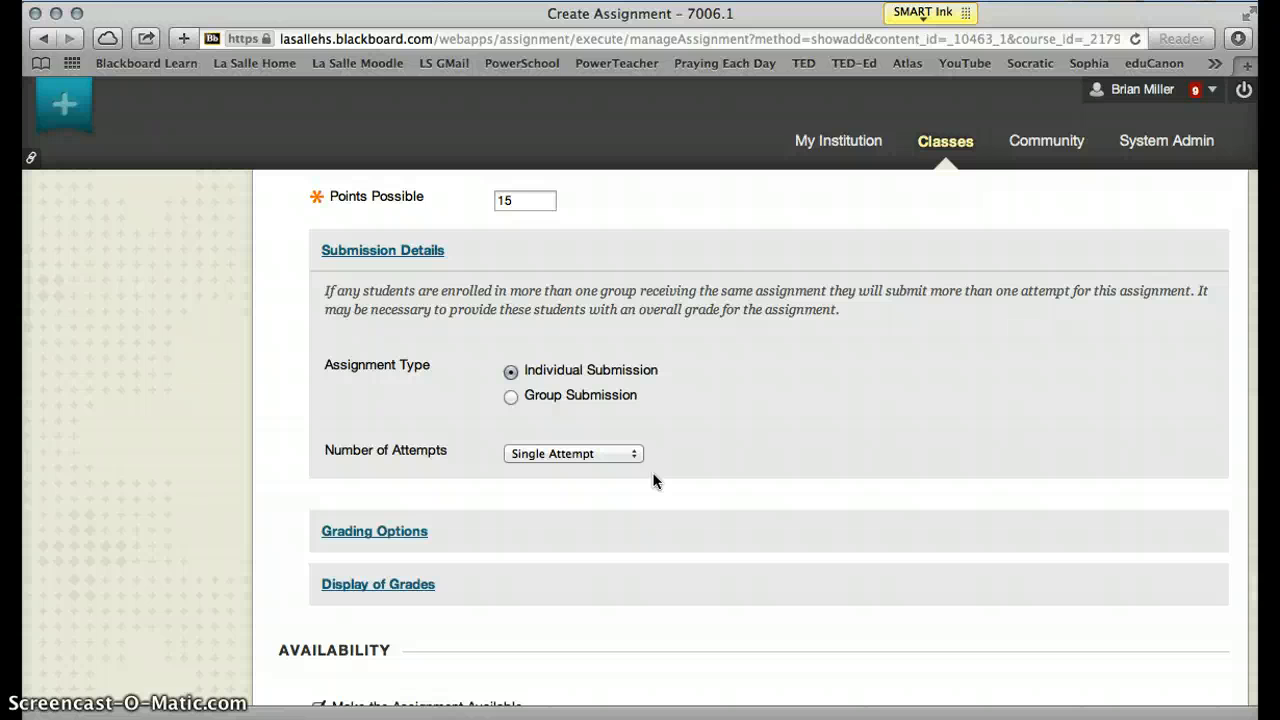
scroll(653, 481, "down", 3)
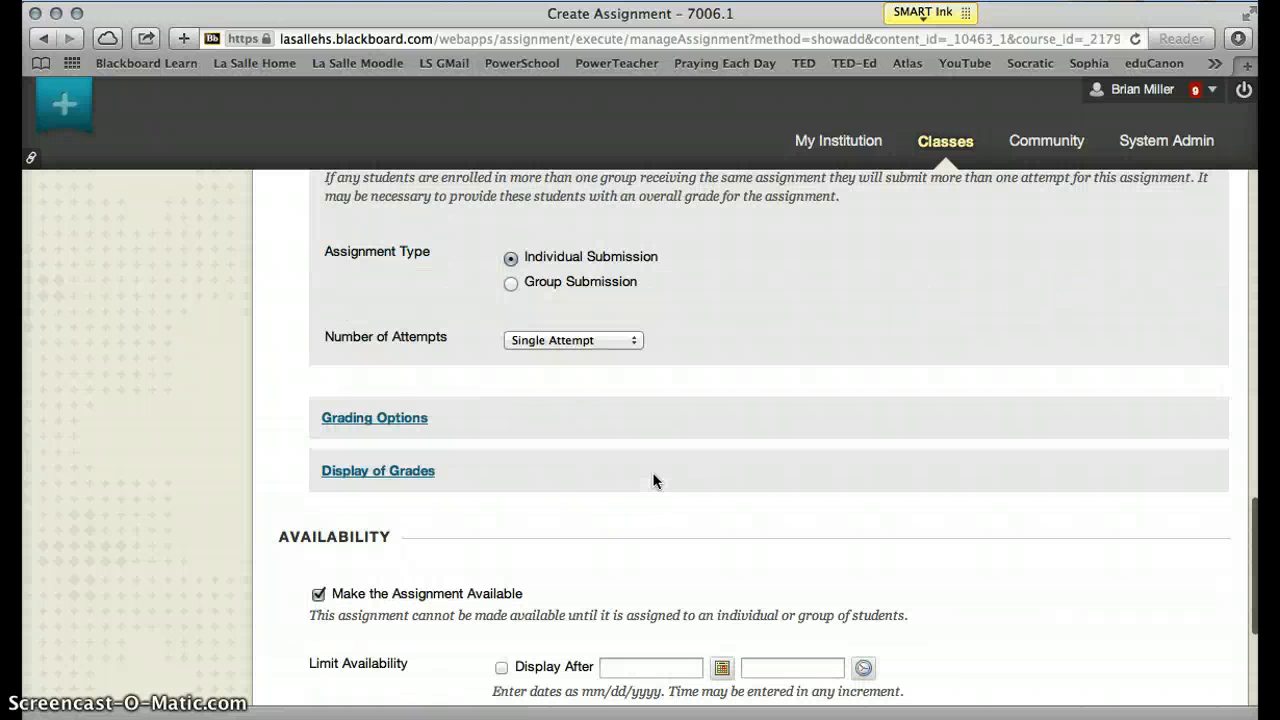
Step: Expand the grading options and review the anonymous and delegated grading settings
left_click(416, 420)
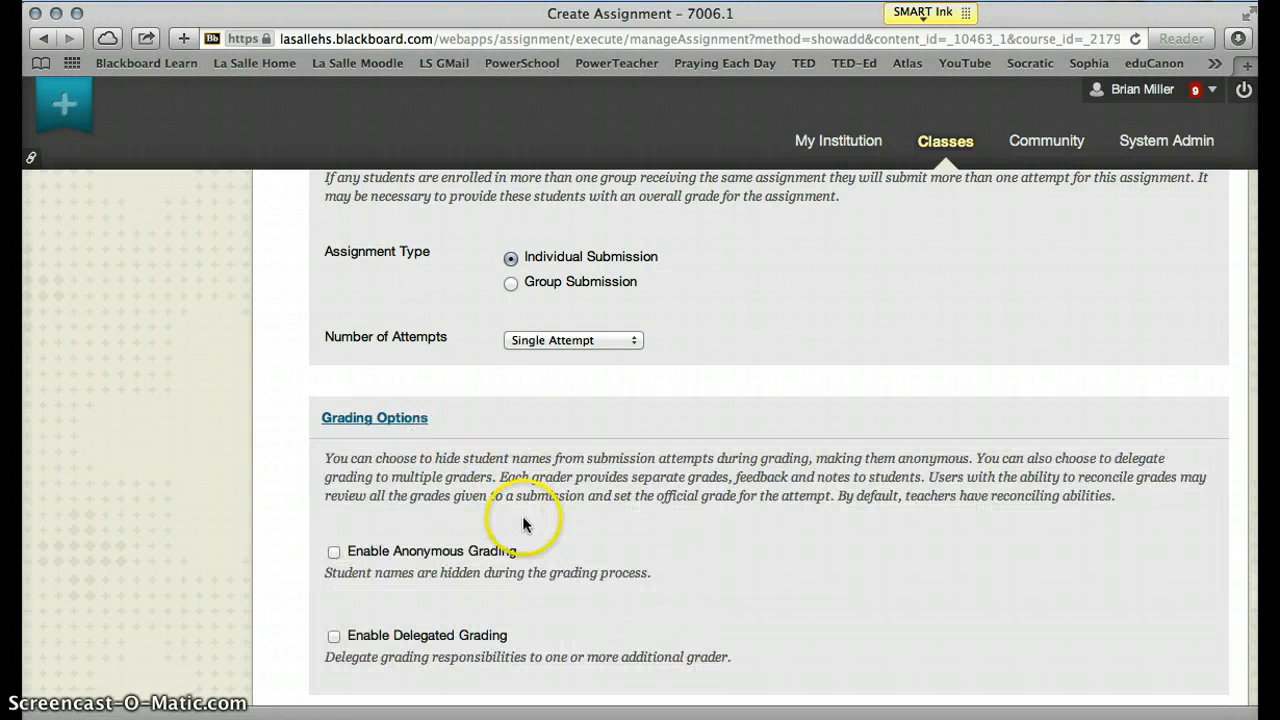
scroll(518, 515, "down", 3)
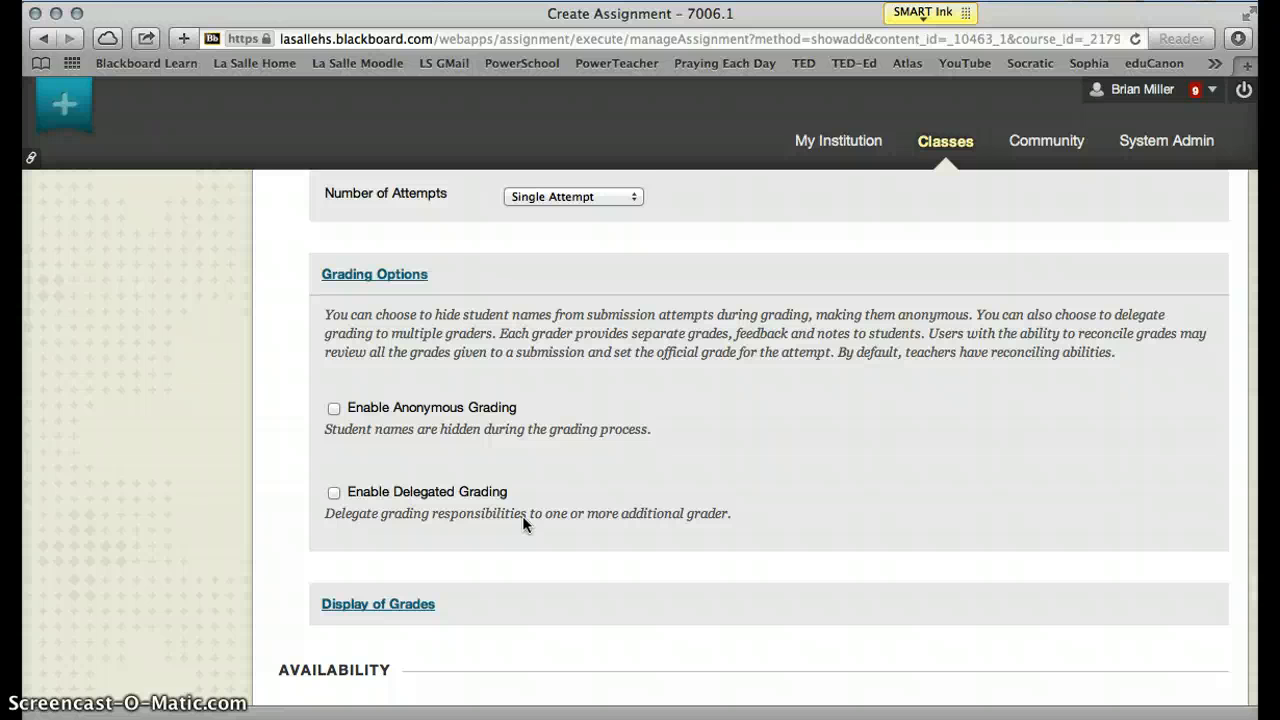
scroll(522, 515, "down", 2)
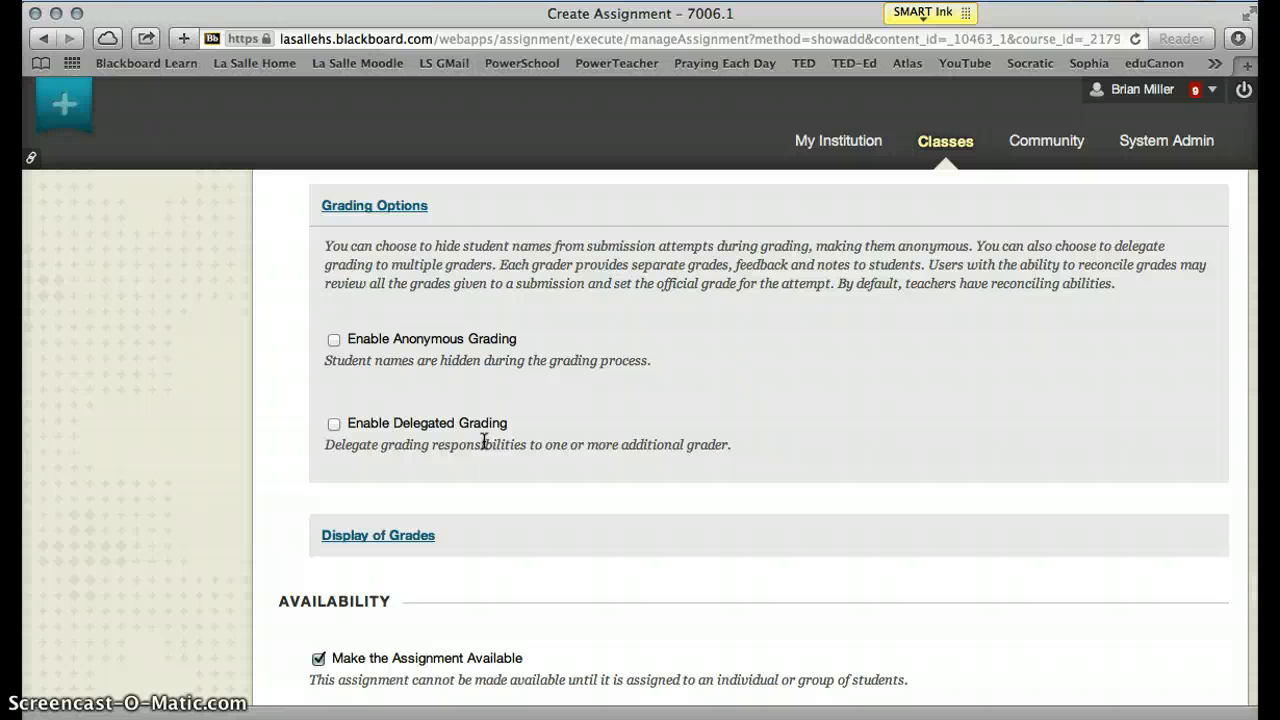
Step: Expand the display of grades settings and set the secondary grade display to Percentage
left_click(416, 539)
scroll(418, 543, "down", 4)
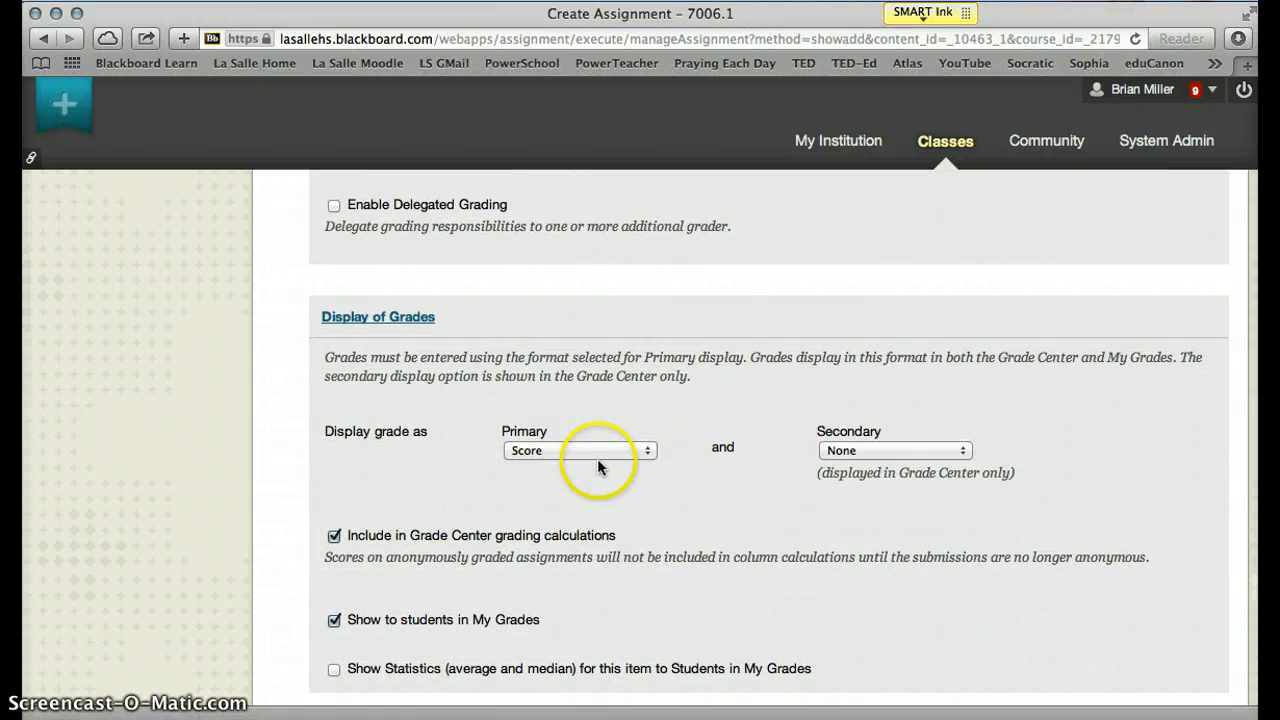
left_click(966, 450)
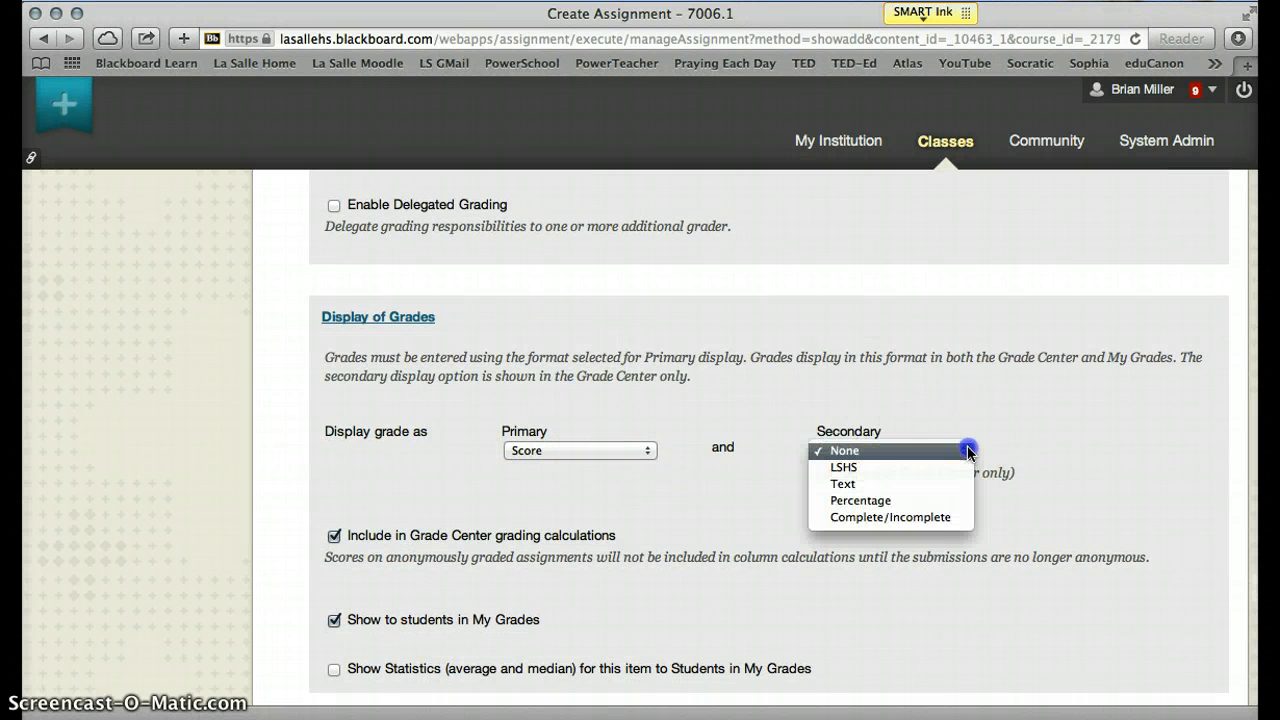
left_click(897, 502)
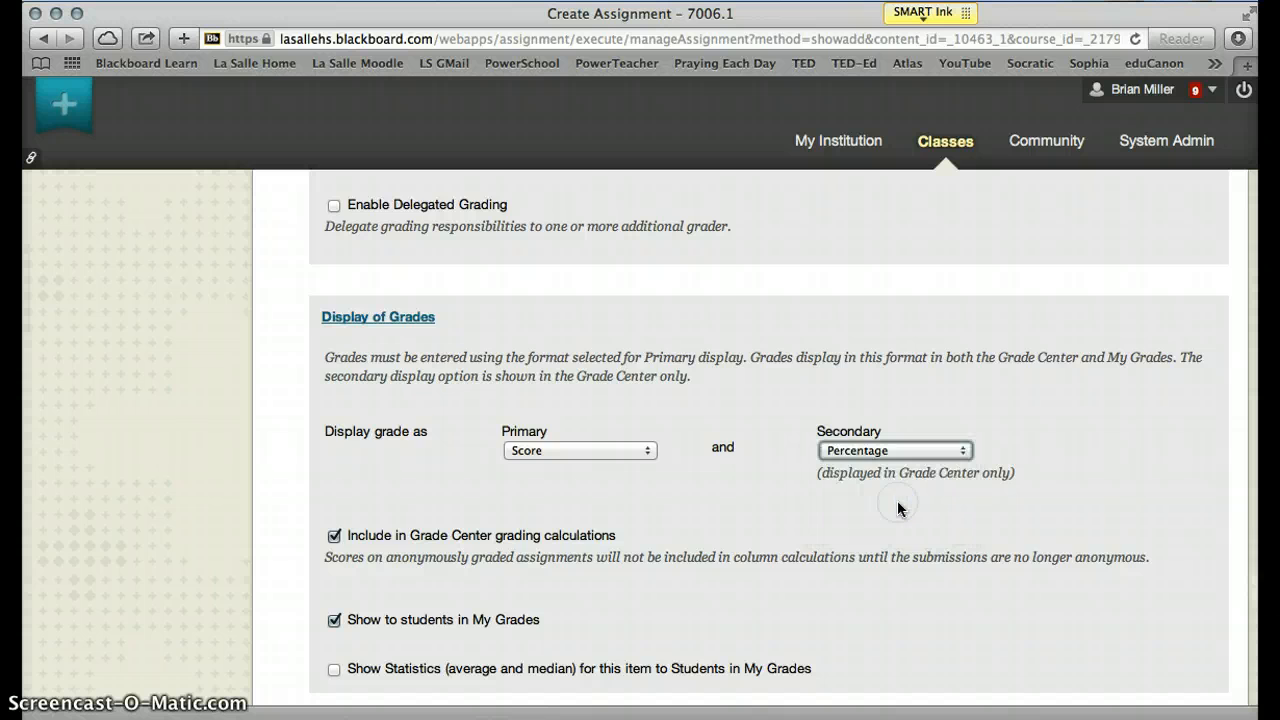
scroll(897, 509, "down", 2)
left_click(729, 457)
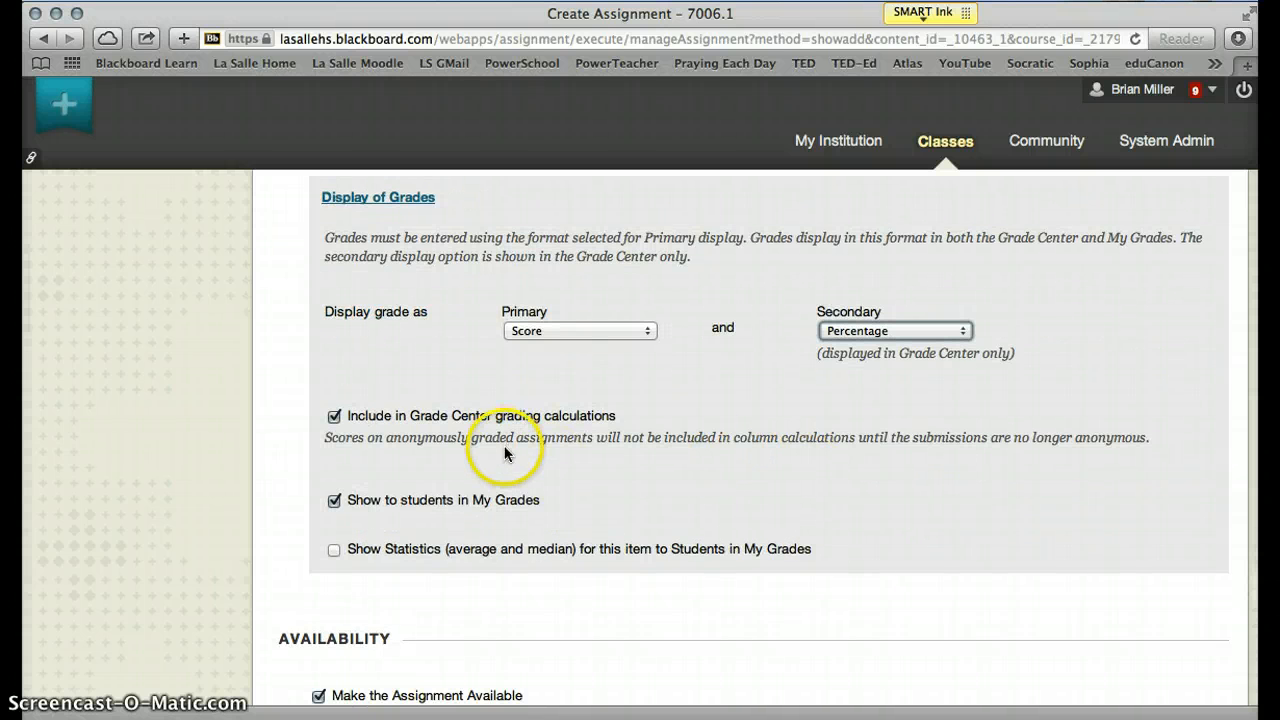
Step: Turn on tracking of the number of views for the assignment and submit it
scroll(480, 490, "down", 3)
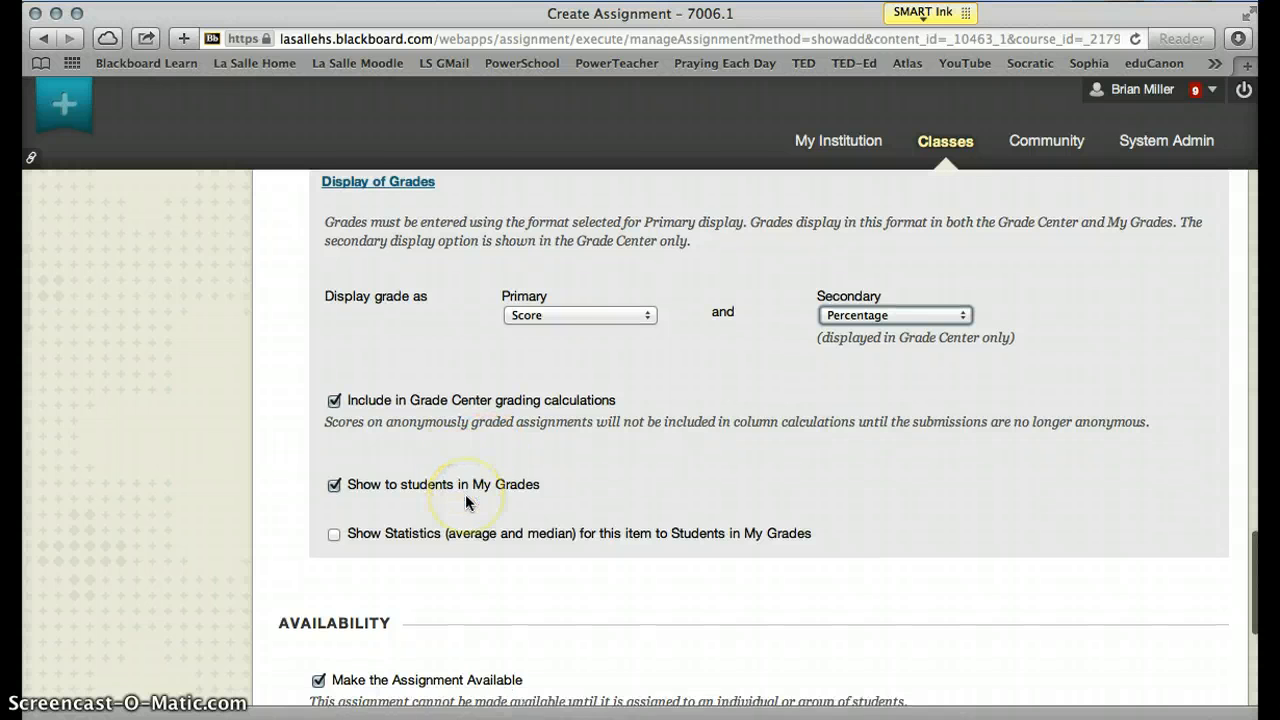
scroll(471, 505, "down", 1)
left_click(437, 475)
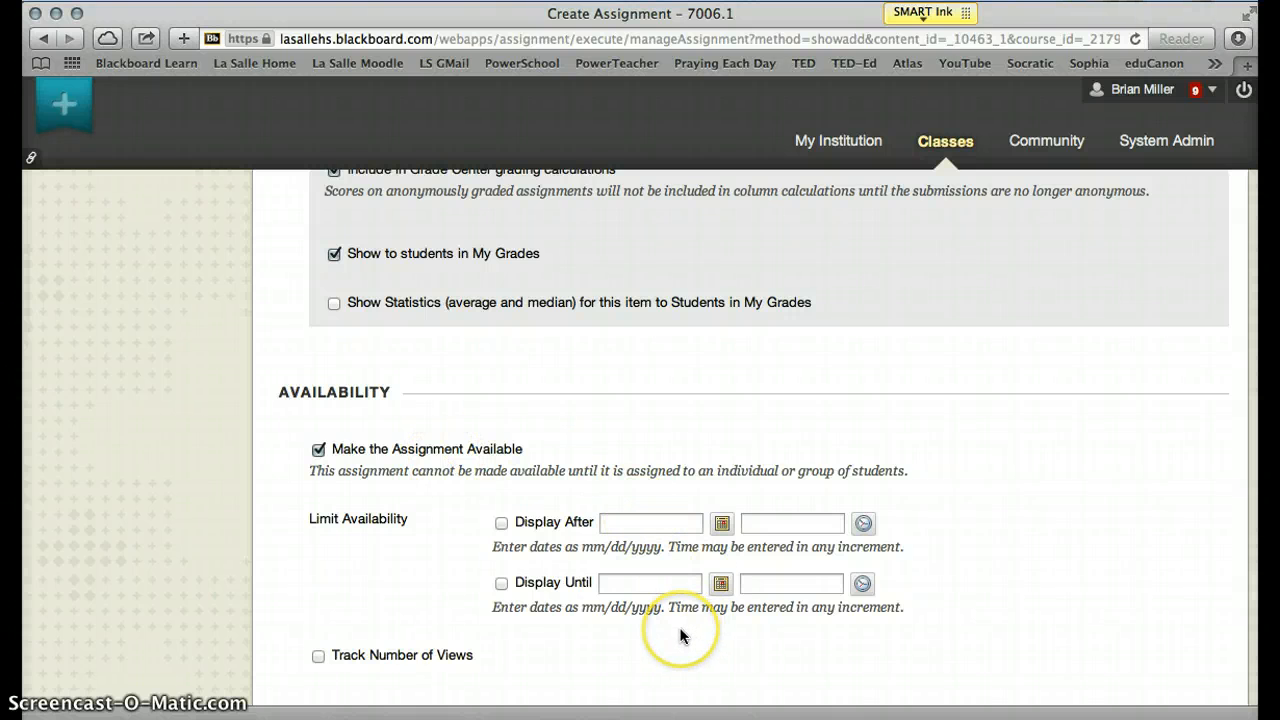
scroll(680, 636, "down", 2)
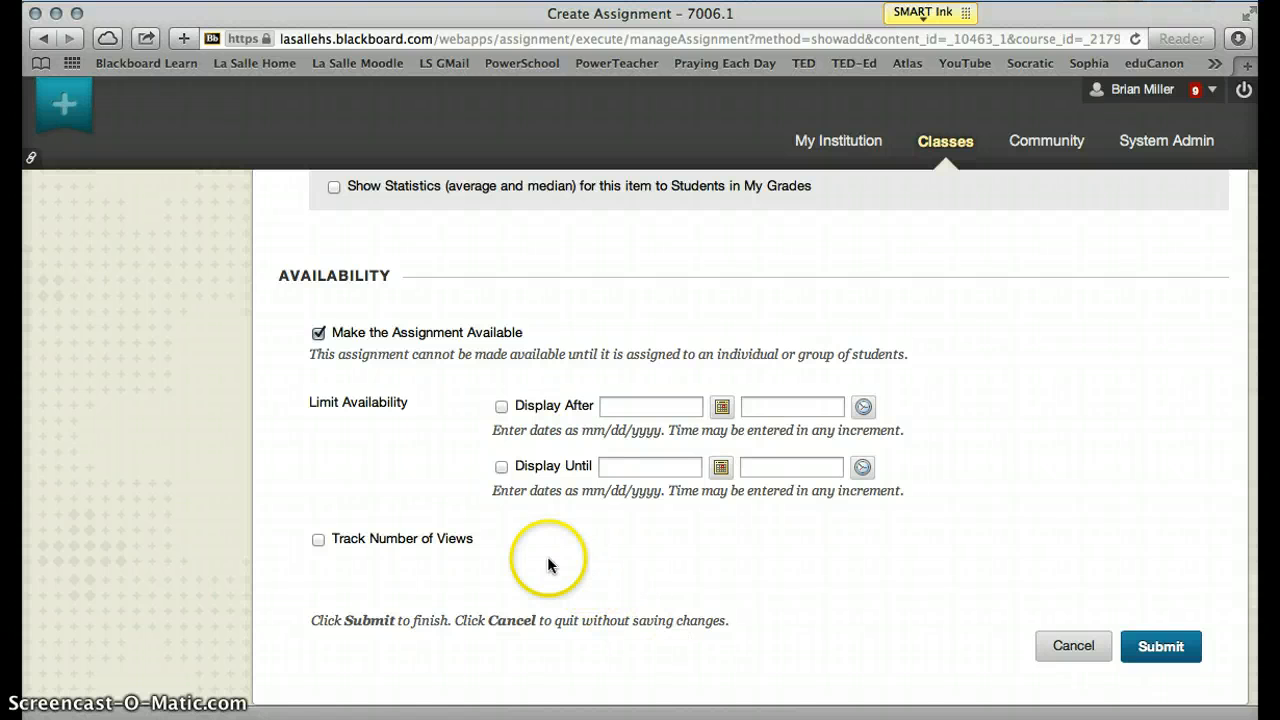
left_click(318, 539)
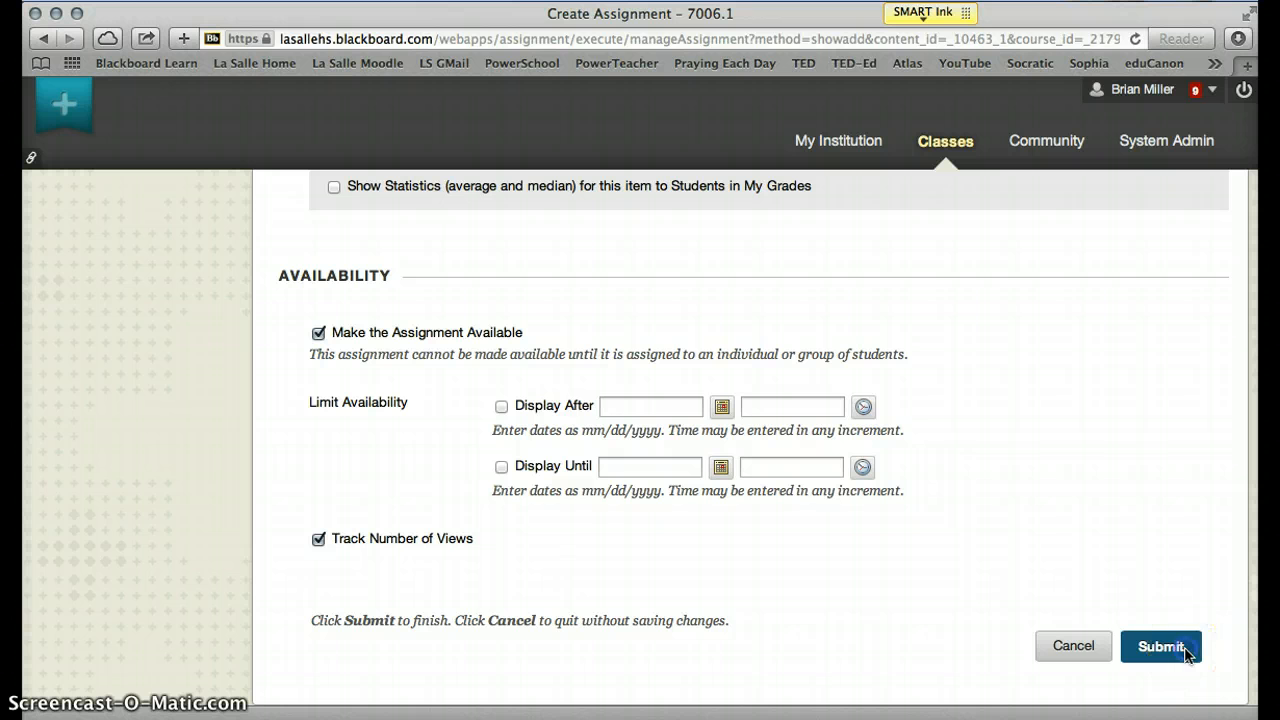
left_click(1184, 650)
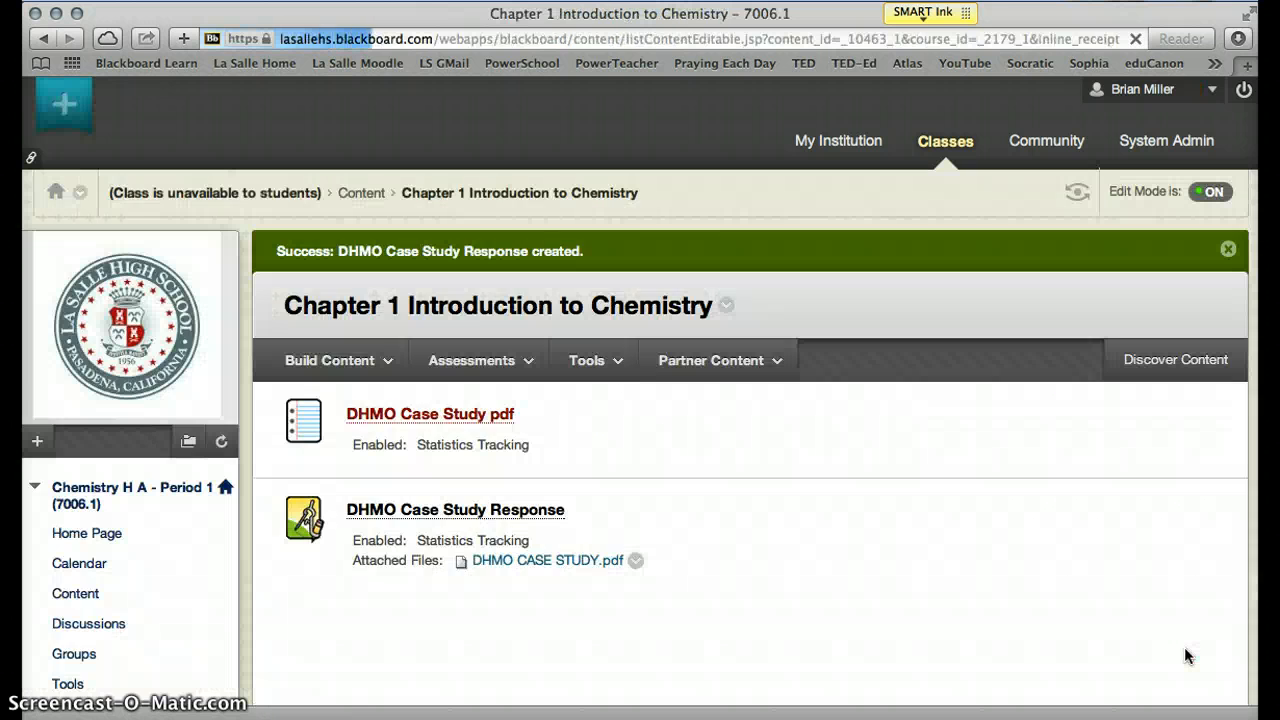
Step: Enter student preview and open the Chapter 1 Introduction to Chemistry module from the class content
scroll(1010, 566, "down", 3)
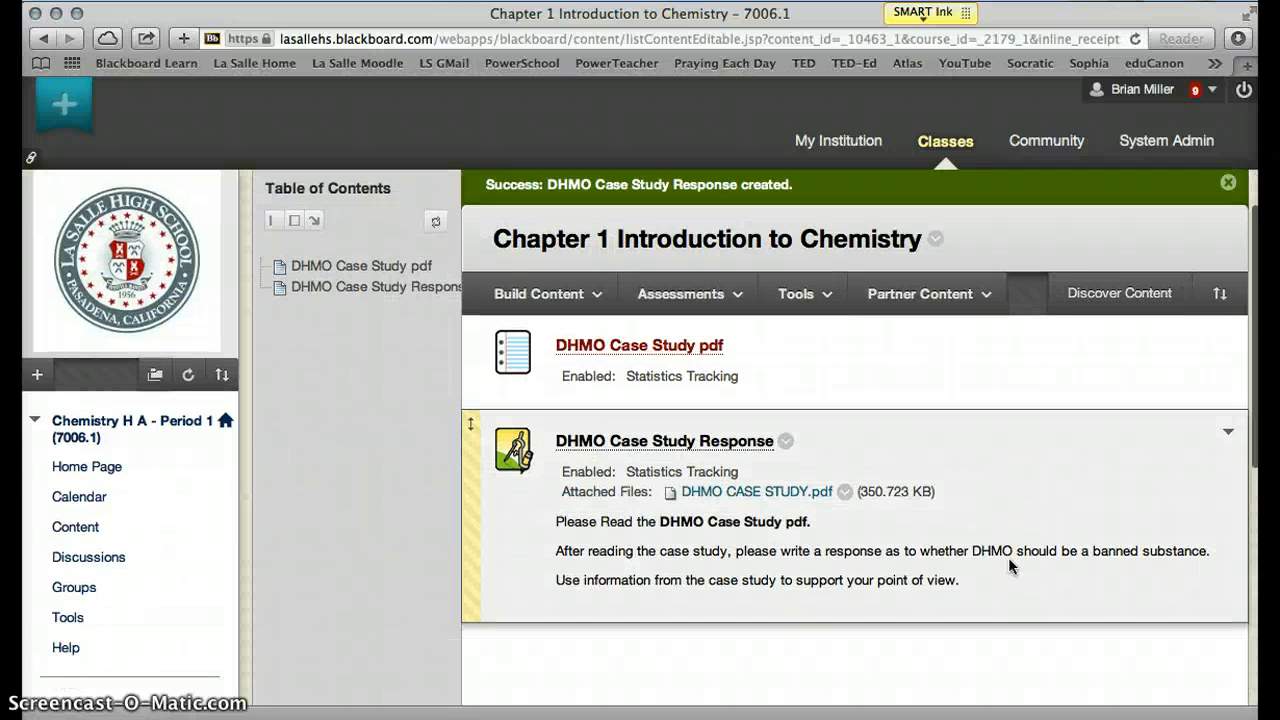
scroll(1010, 566, "up", 2)
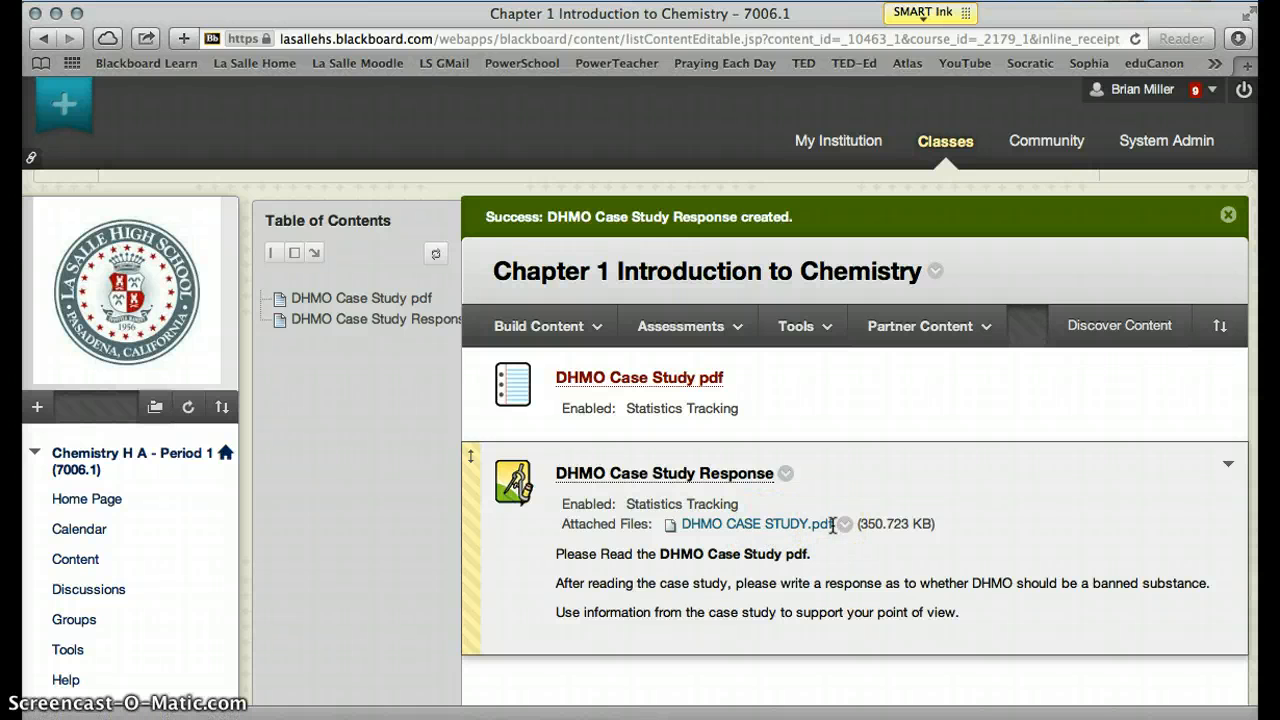
scroll(817, 555, "down", 3)
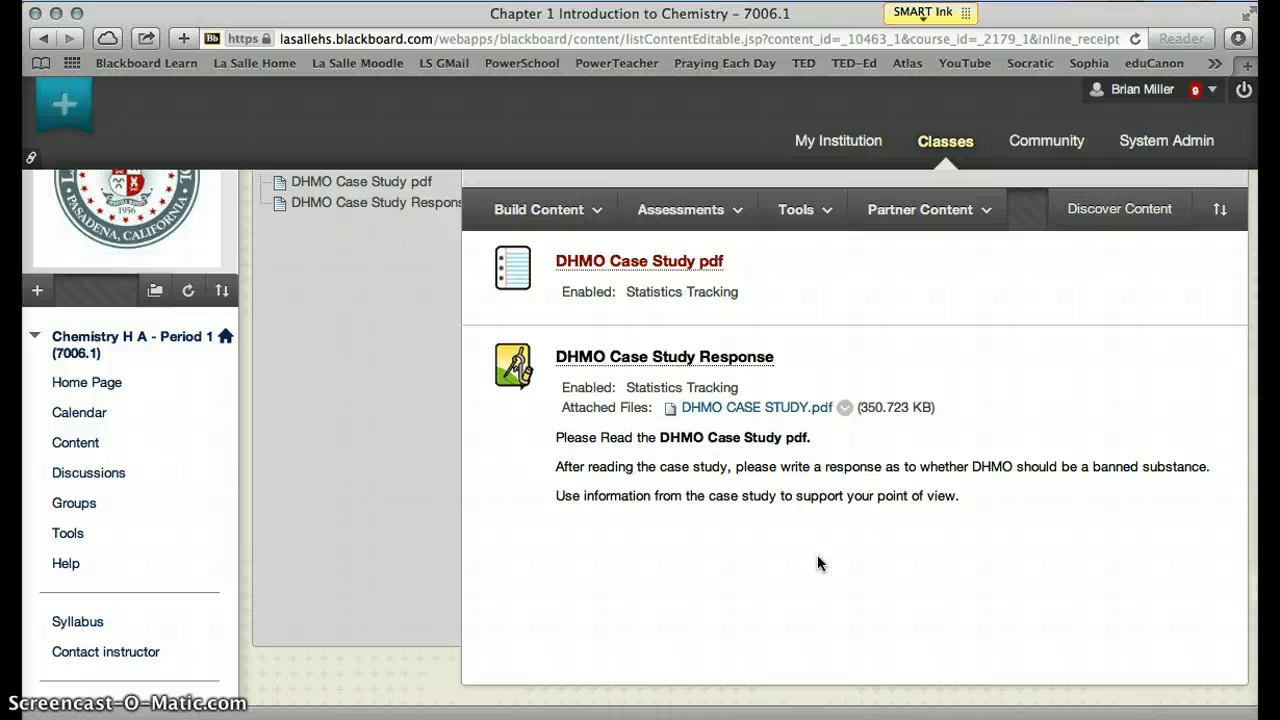
scroll(817, 563, "up", 4)
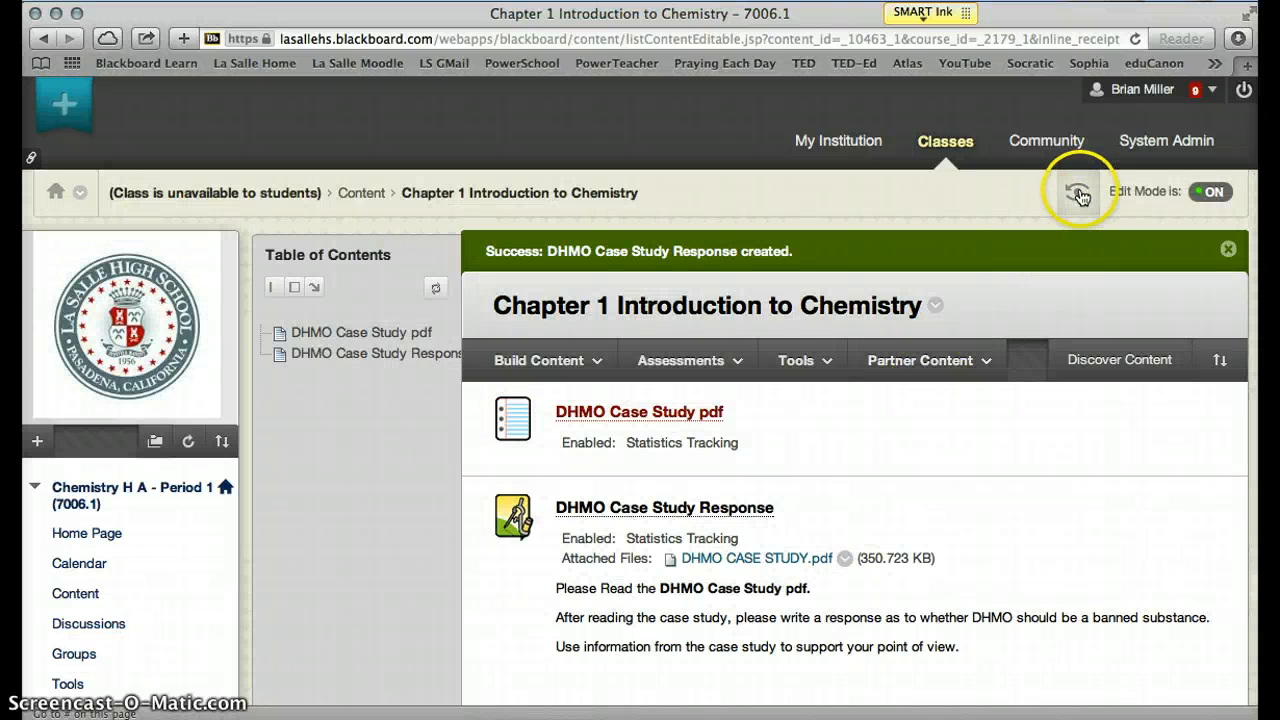
left_click(1078, 195)
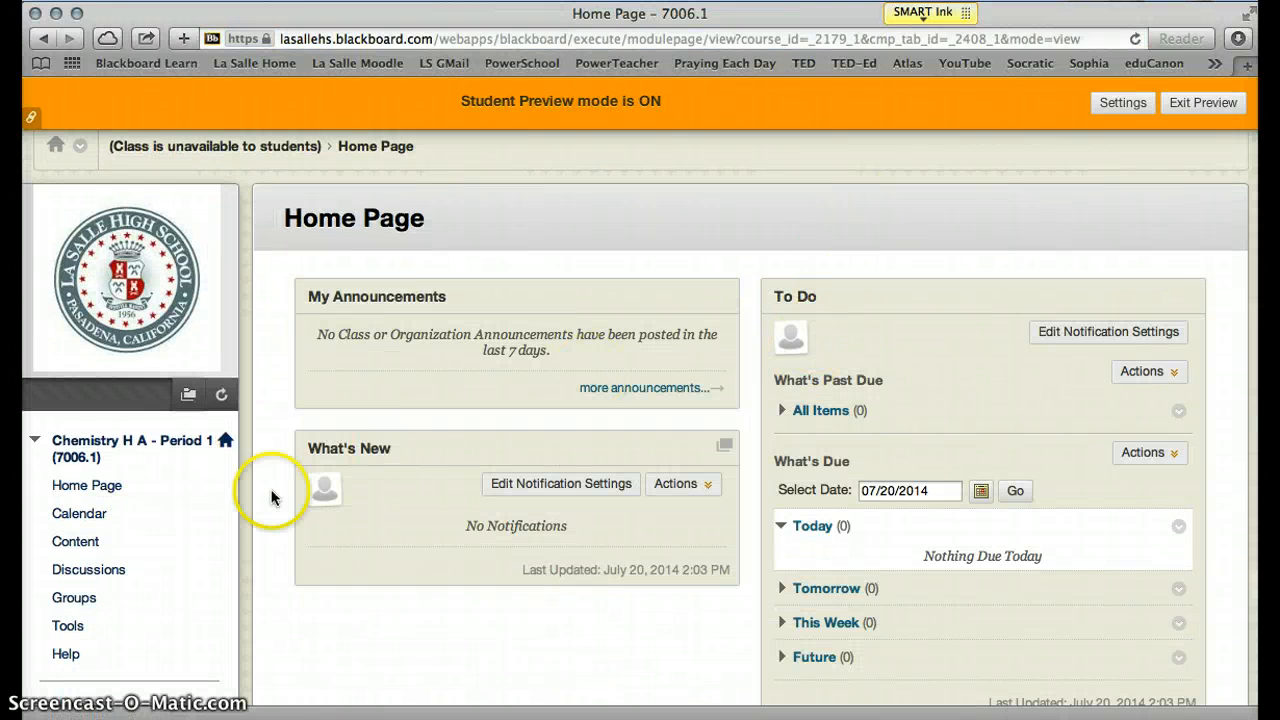
left_click(88, 548)
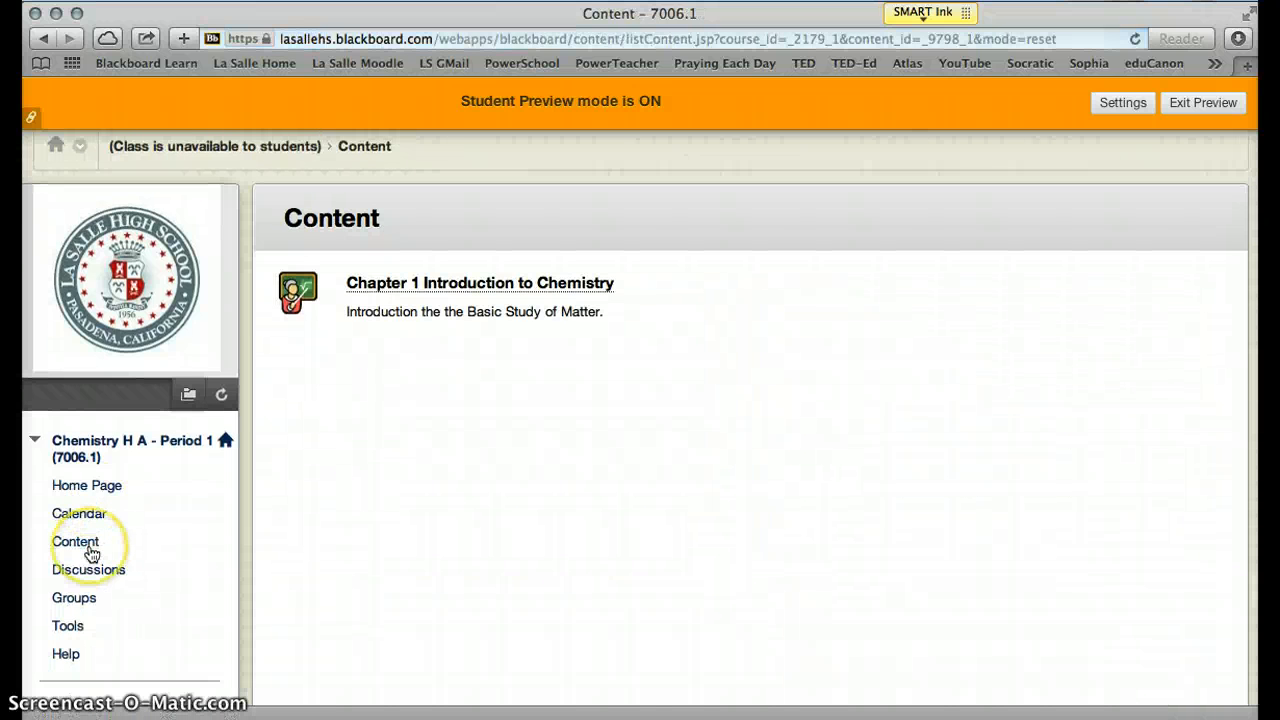
left_click(490, 284)
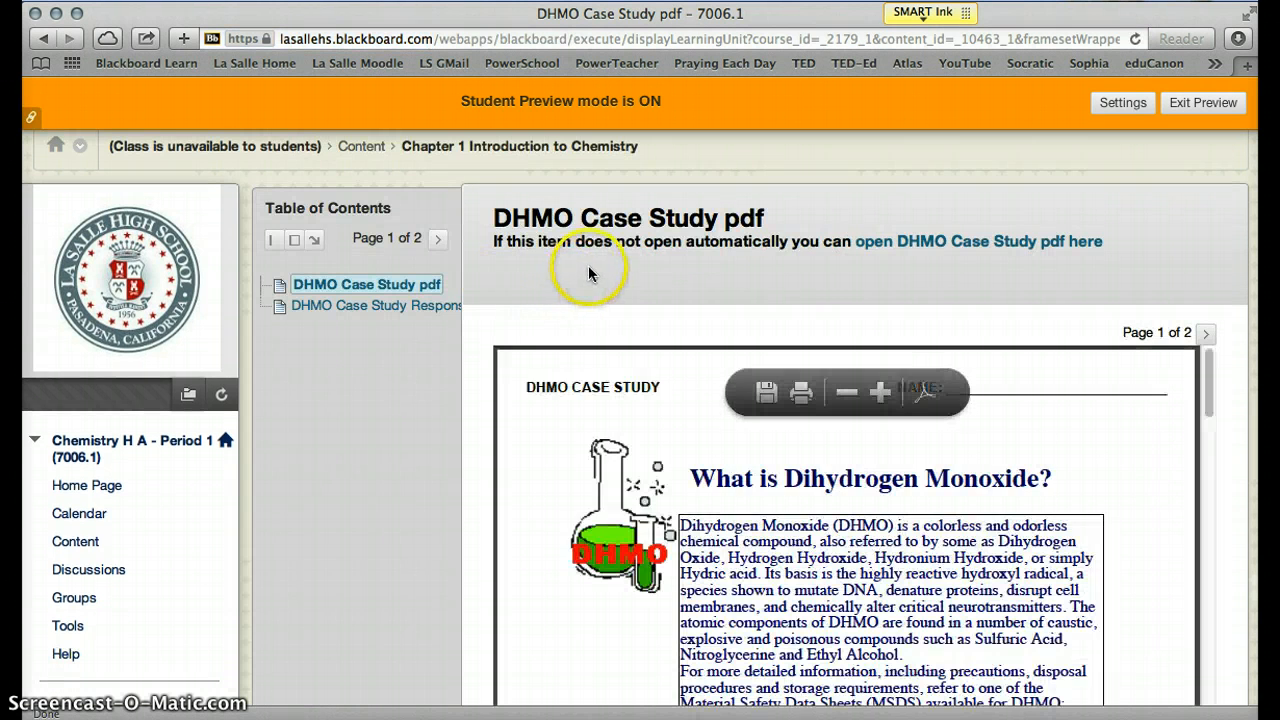
Step: Open DHMO Case Study Response as a student and examine its due date, points, instructions, comments and submission options, including the text submission editor
left_click(409, 314)
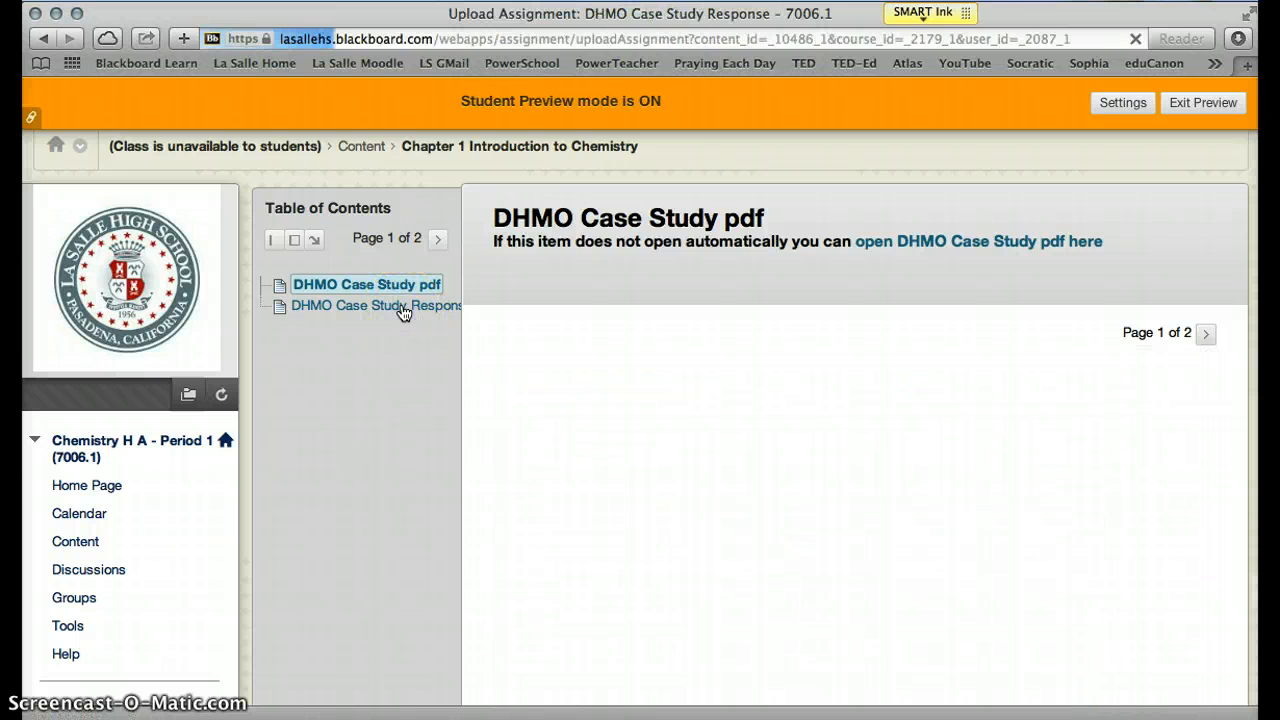
scroll(609, 370, "down", 3)
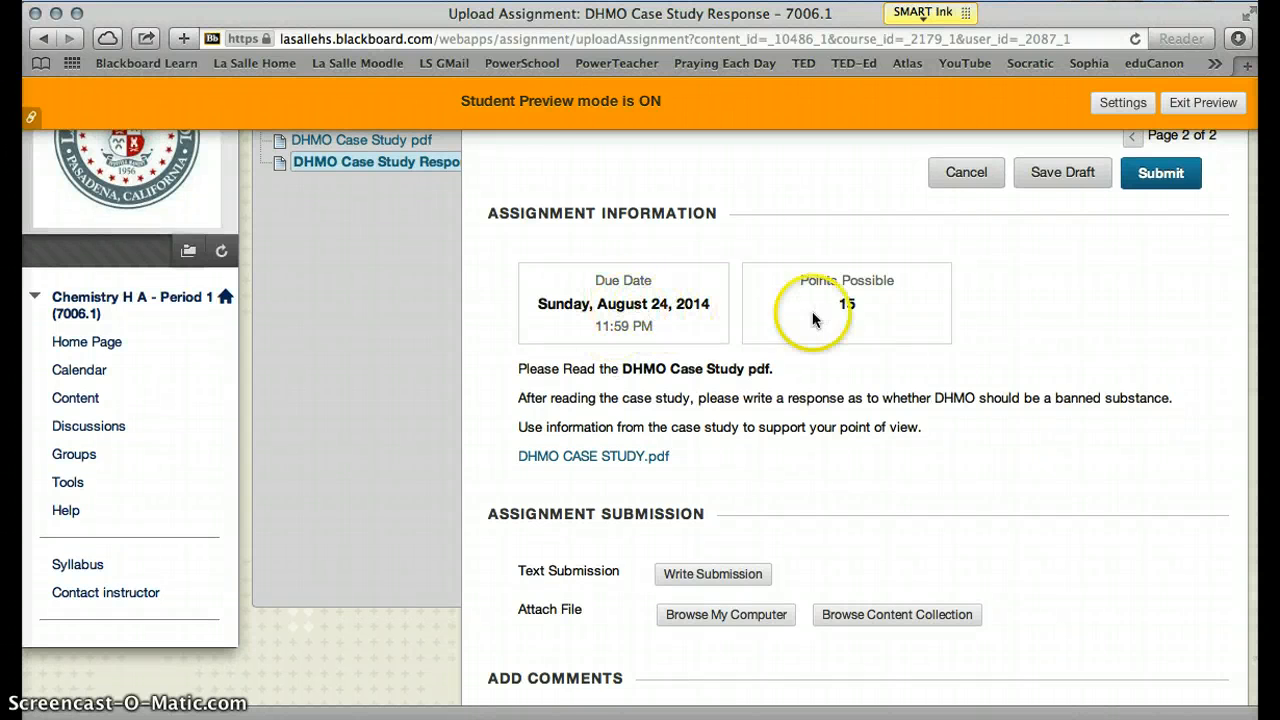
scroll(865, 314, "down", 4)
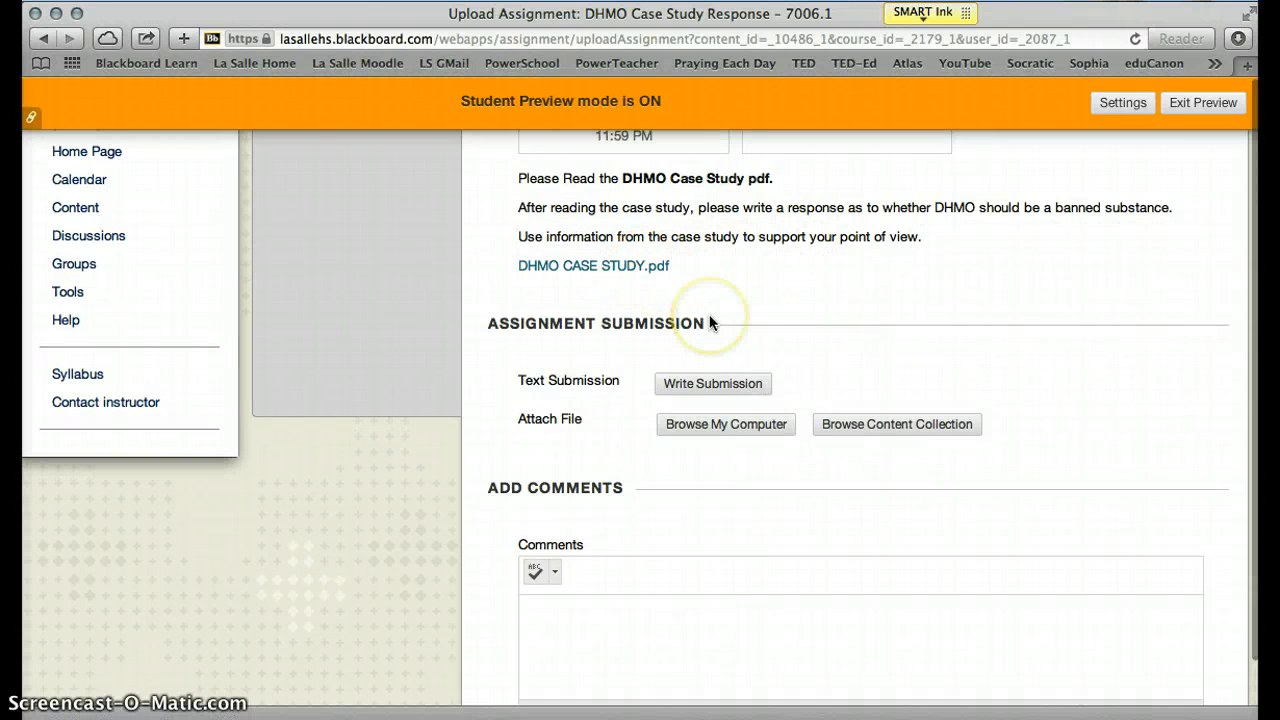
scroll(709, 314, "down", 1)
scroll(709, 321, "down", 1)
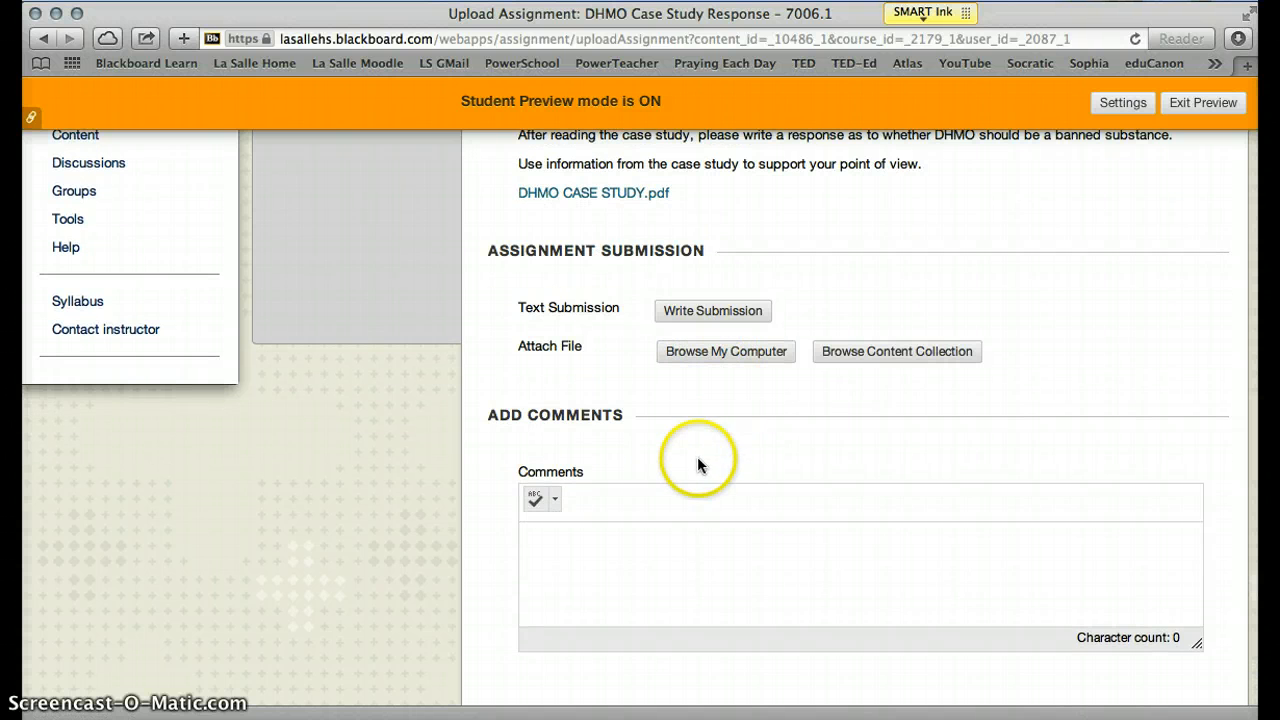
left_click(706, 536)
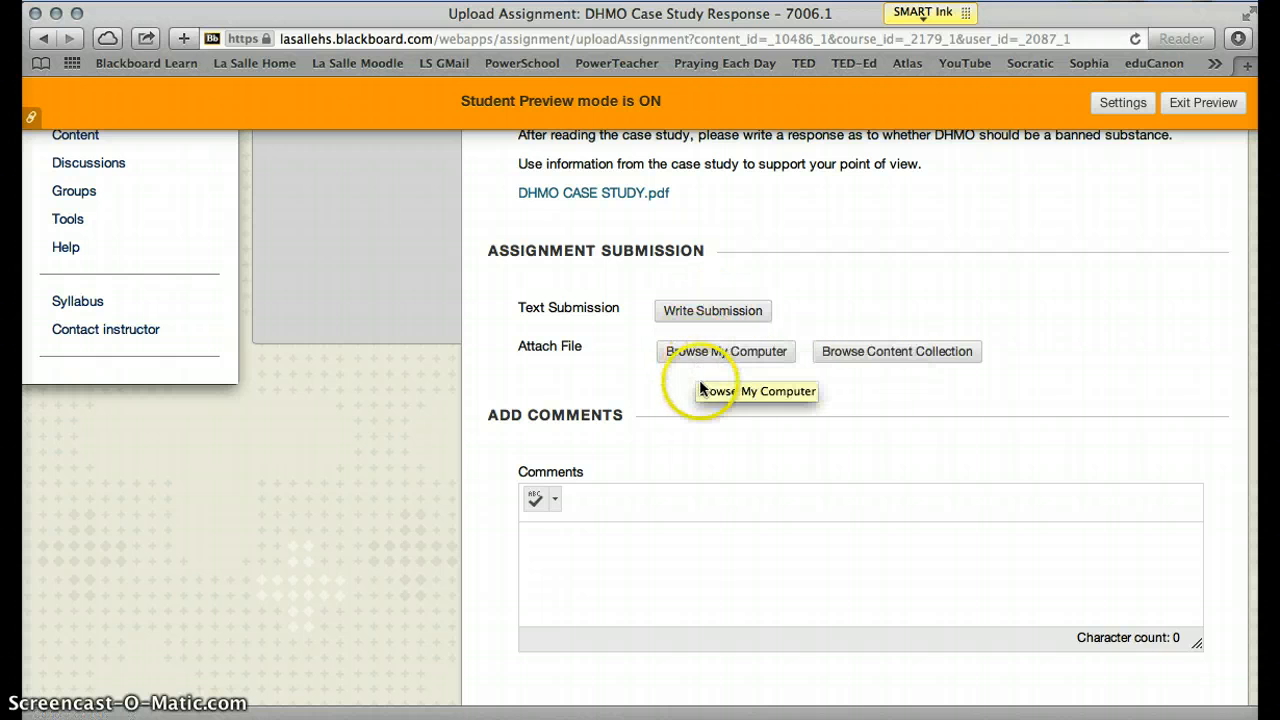
left_click(740, 314)
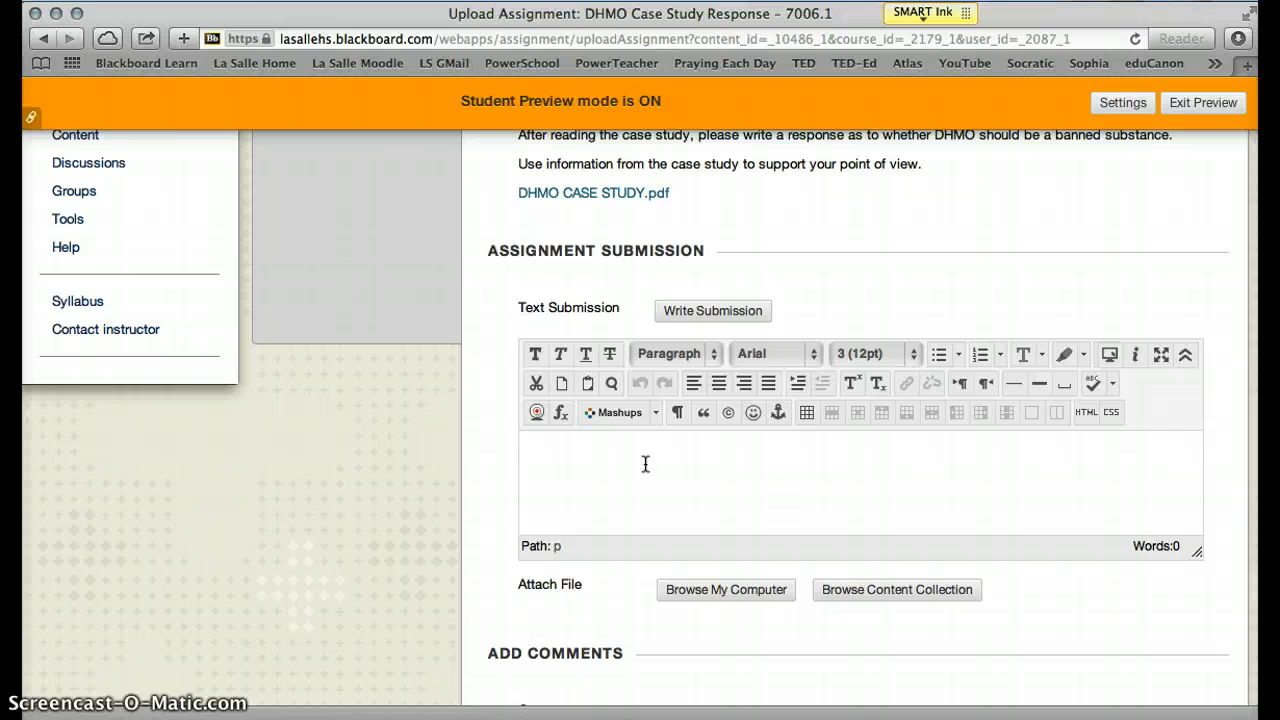
scroll(645, 464, "up", 5)
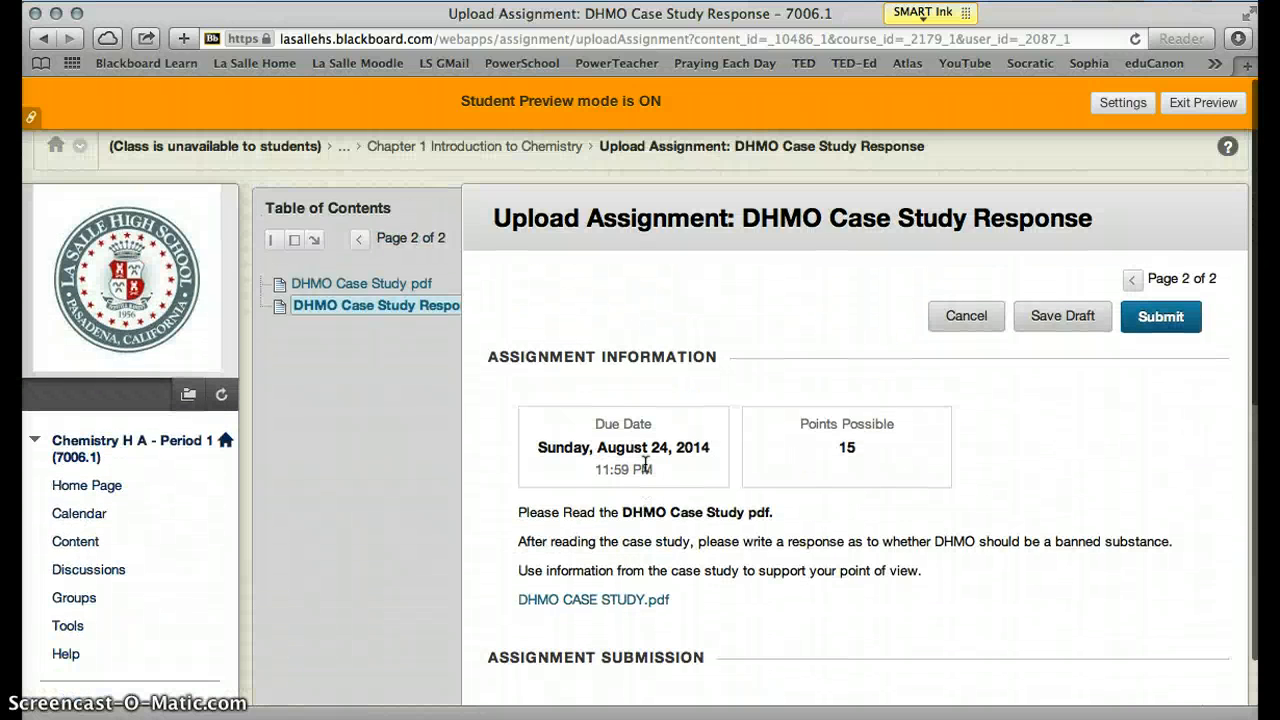
Step: Exit student preview, deleting the preview user and all data, and reopen the Chapter 1 Introduction to Chemistry module in the class content
left_click(1196, 112)
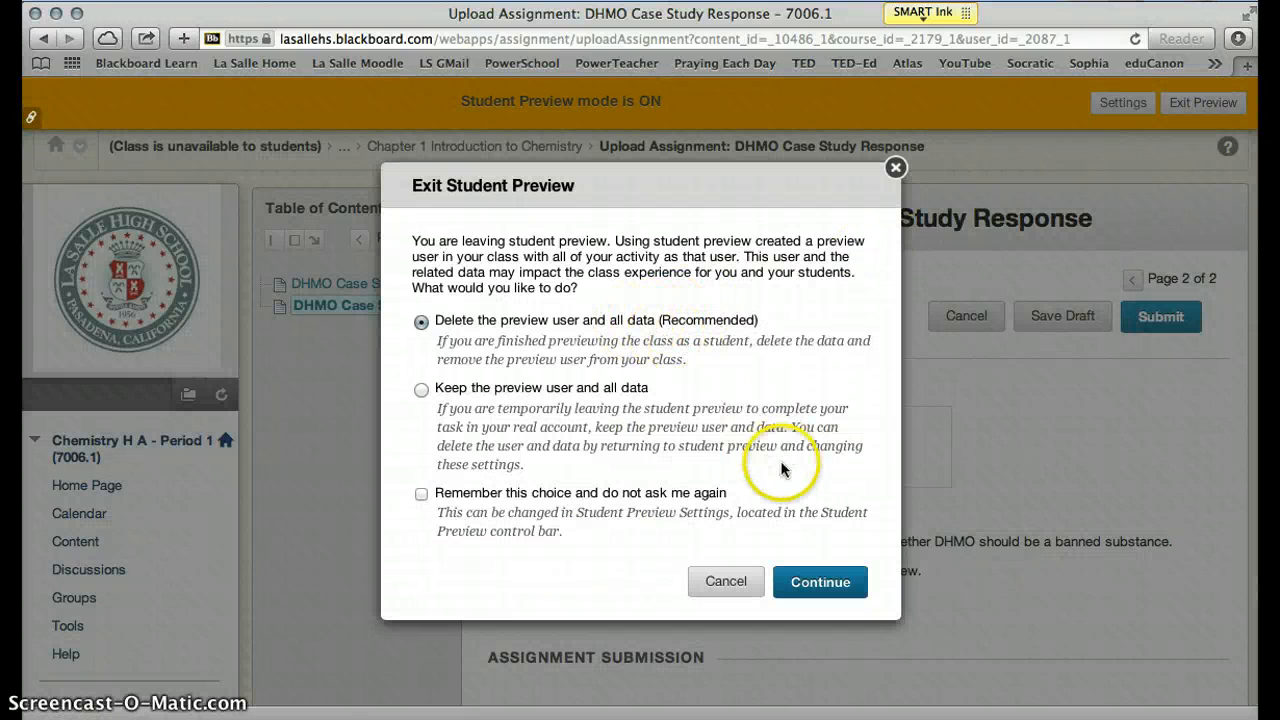
left_click(830, 584)
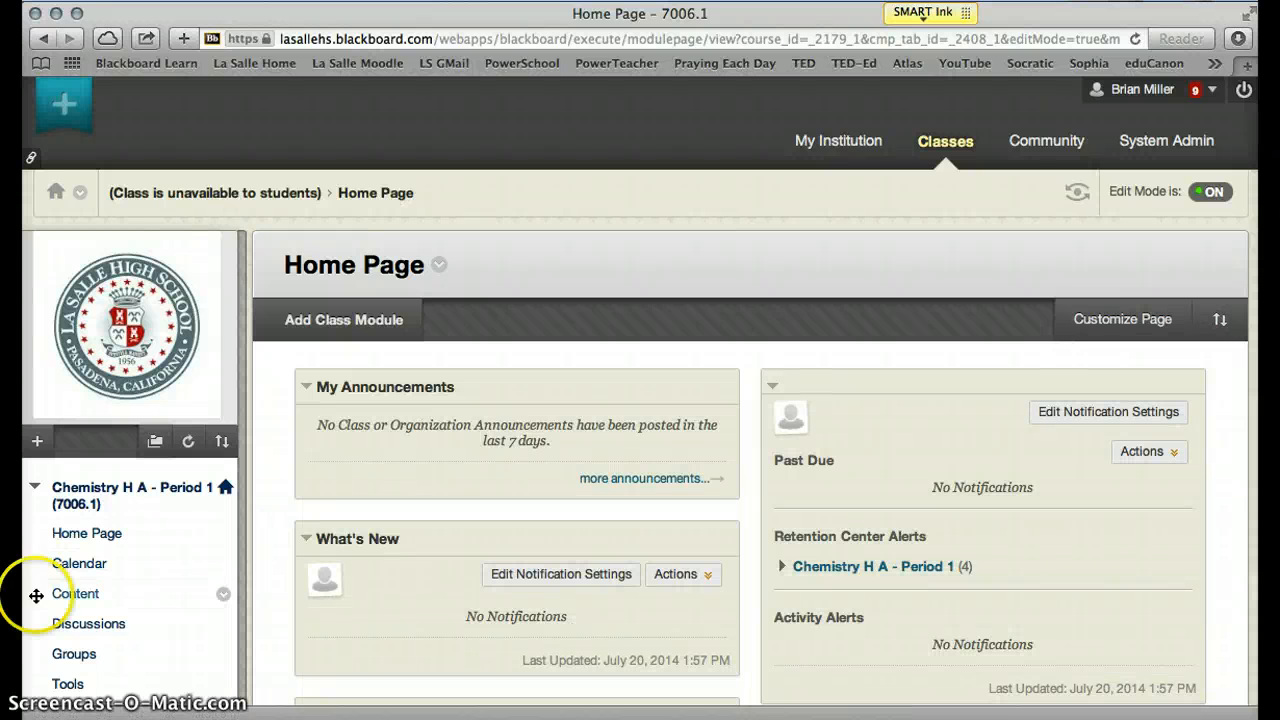
left_click(75, 596)
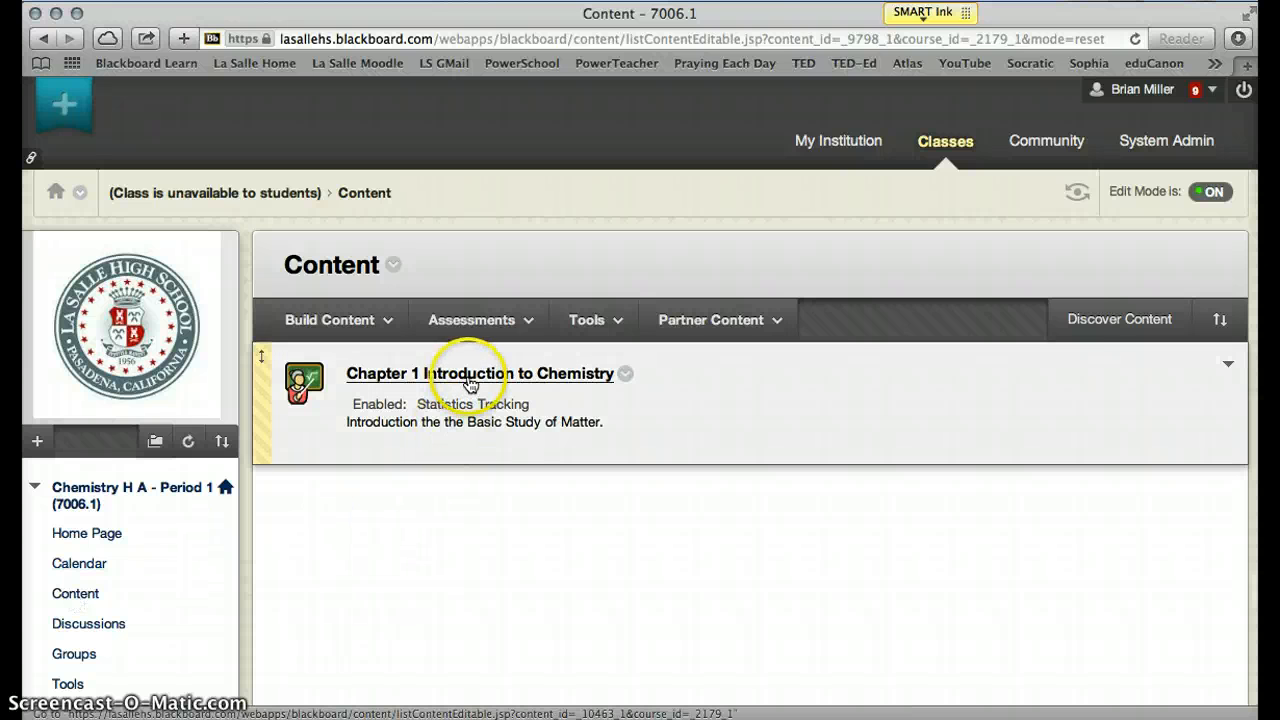
left_click(468, 380)
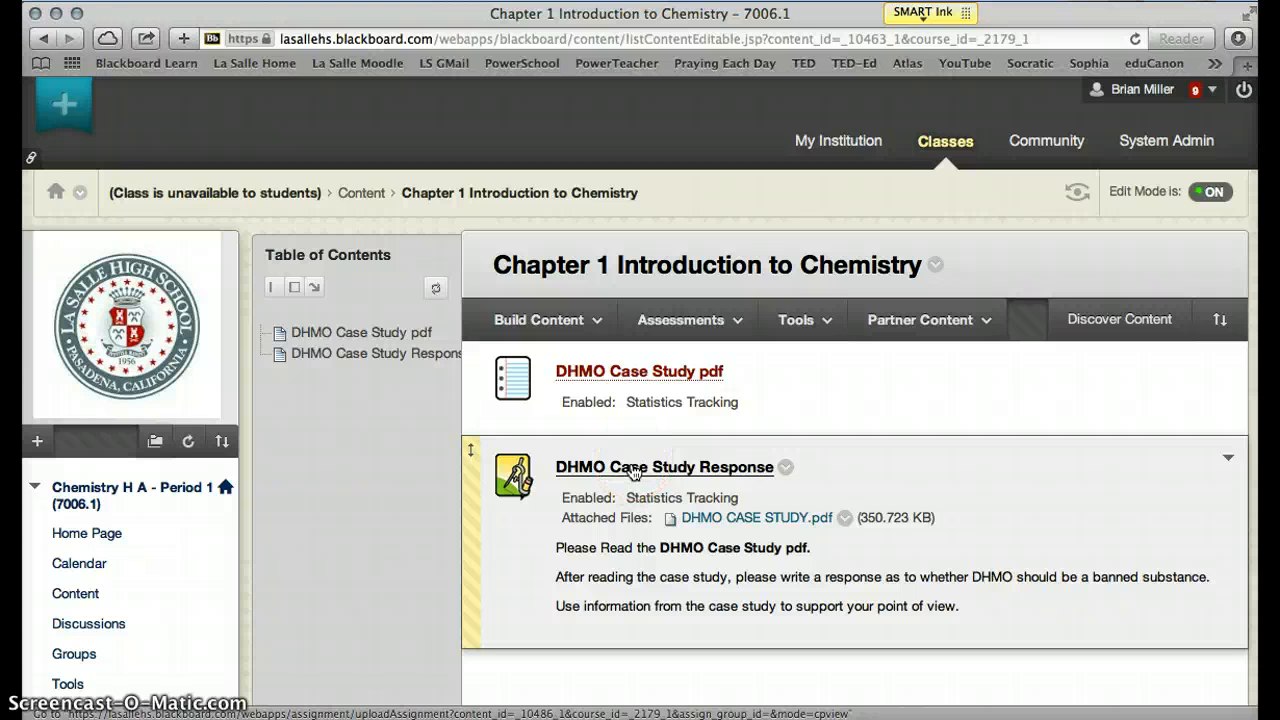
left_click(792, 320)
left_click(870, 328)
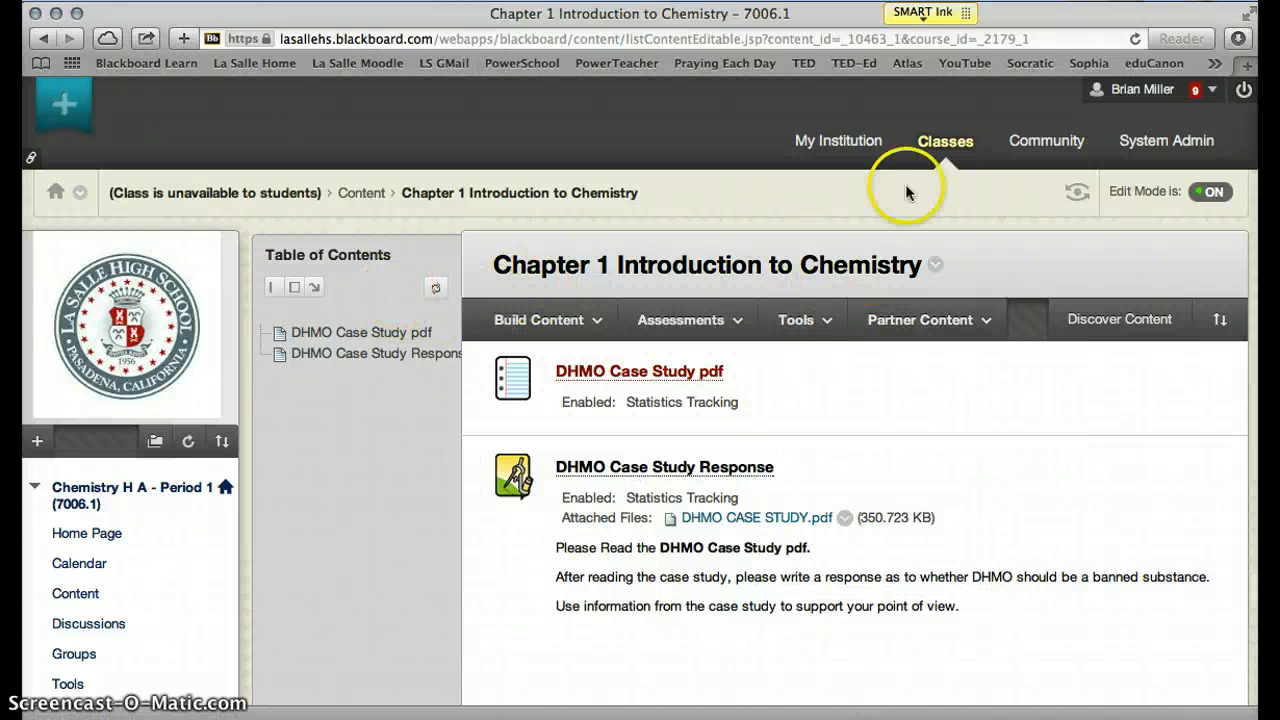
Step: Return to the class list and open the Envirnmtl Sci - Period 2 class
left_click(955, 145)
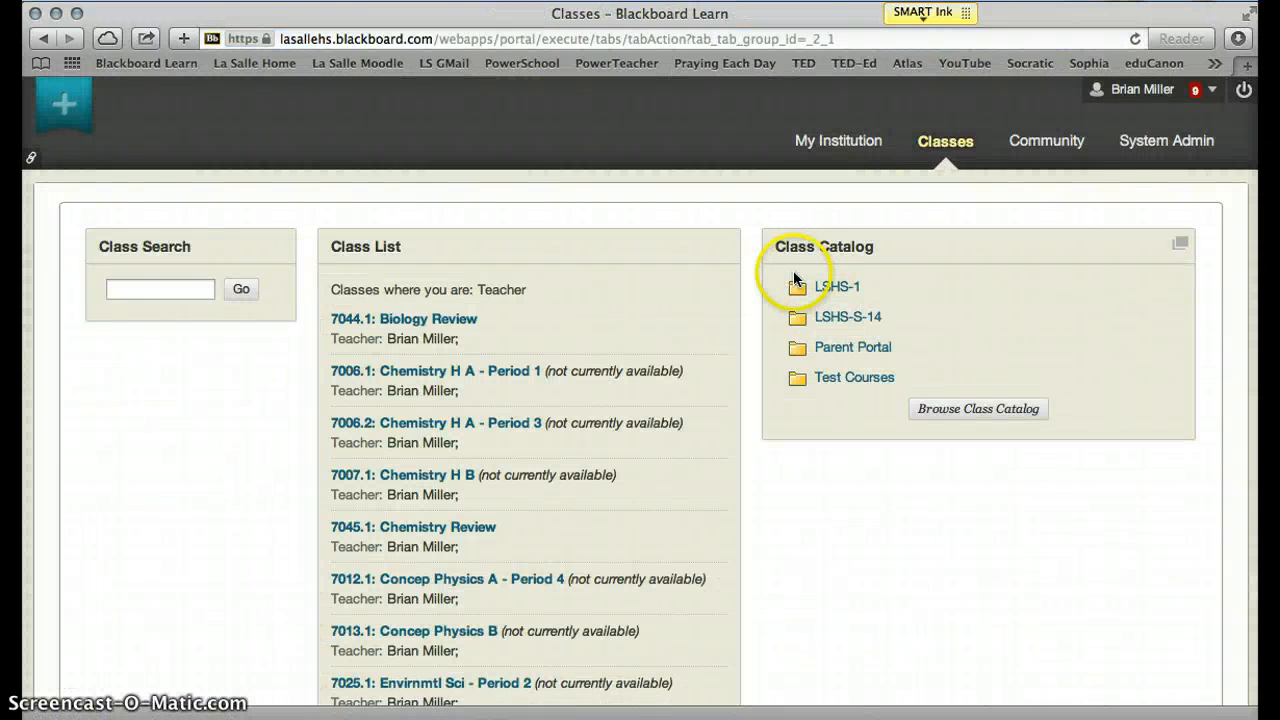
scroll(578, 386, "down", 5)
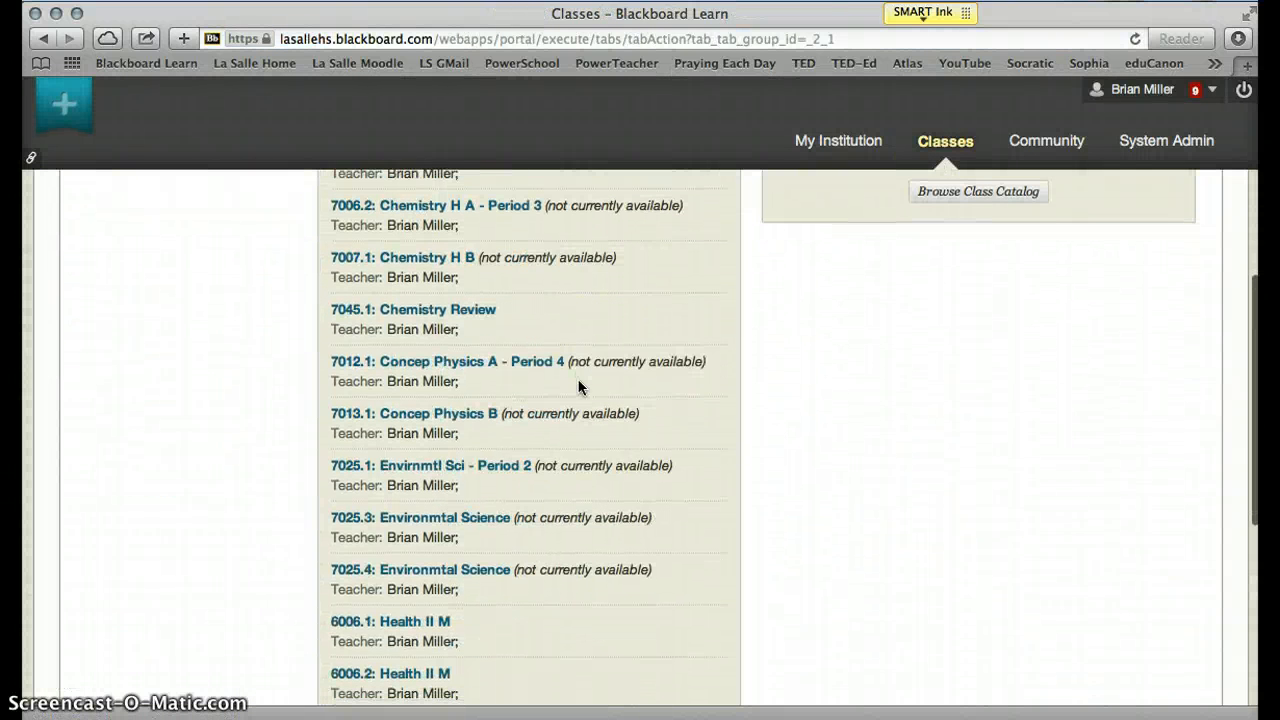
left_click(470, 468)
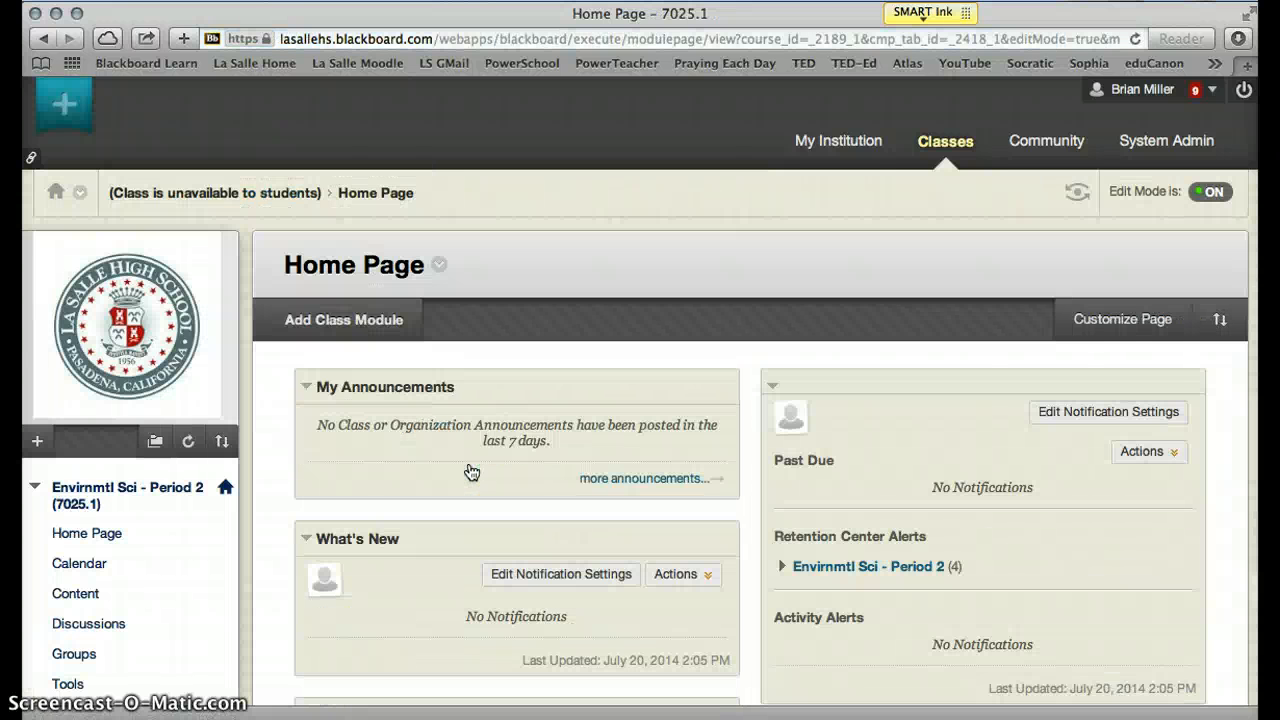
left_click(589, 476)
scroll(592, 468, "down", 2)
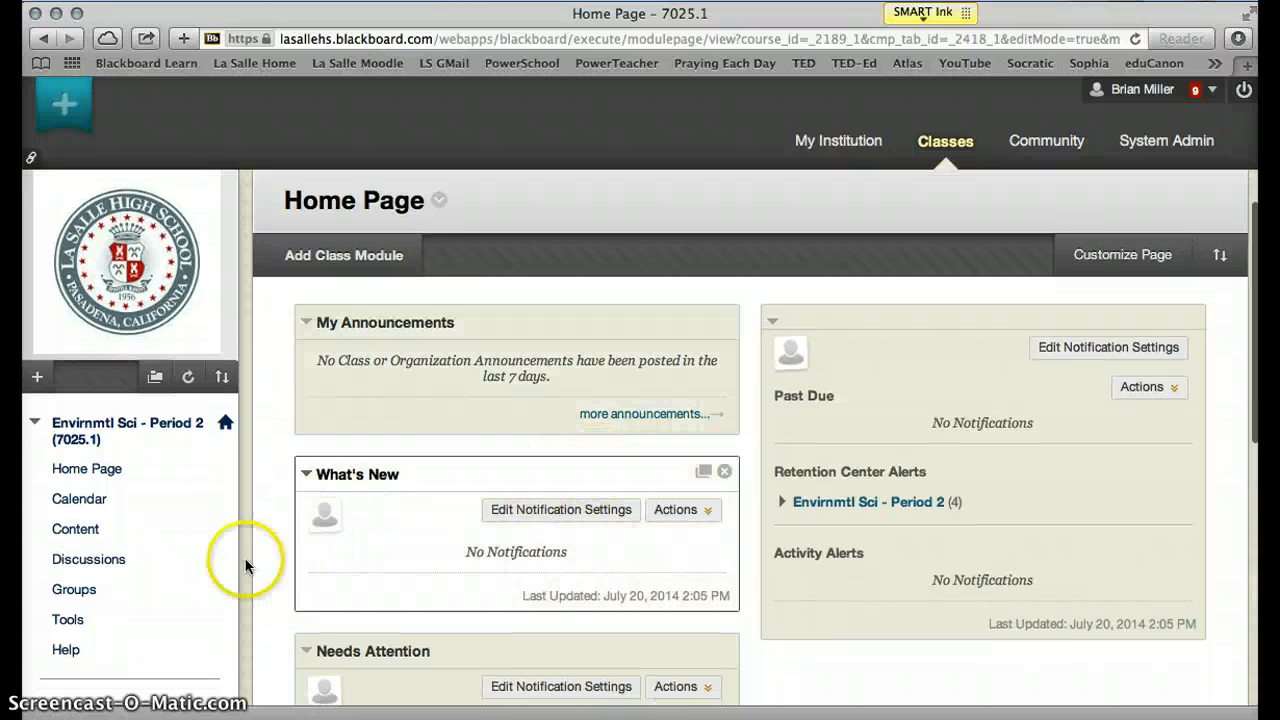
Step: Open the TEDitorials module from the content area of the Envirnmtl Sci - Period 2 class
left_click(93, 538)
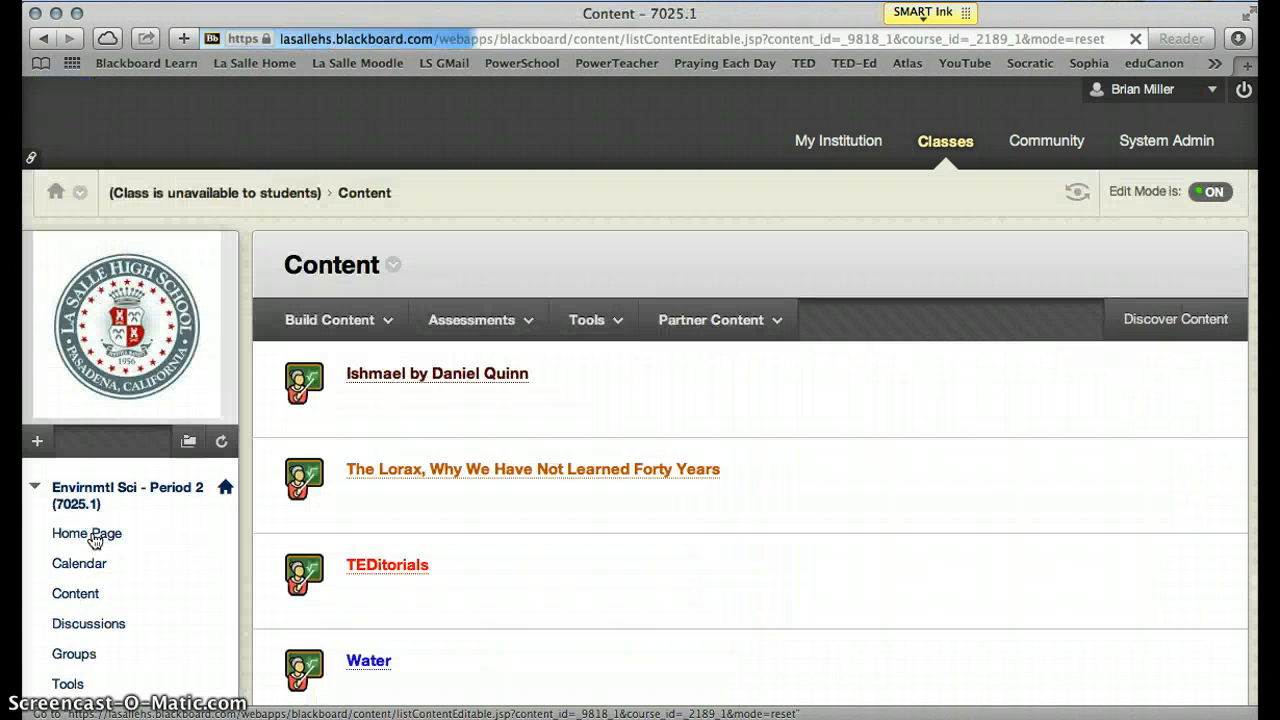
scroll(446, 505, "down", 3)
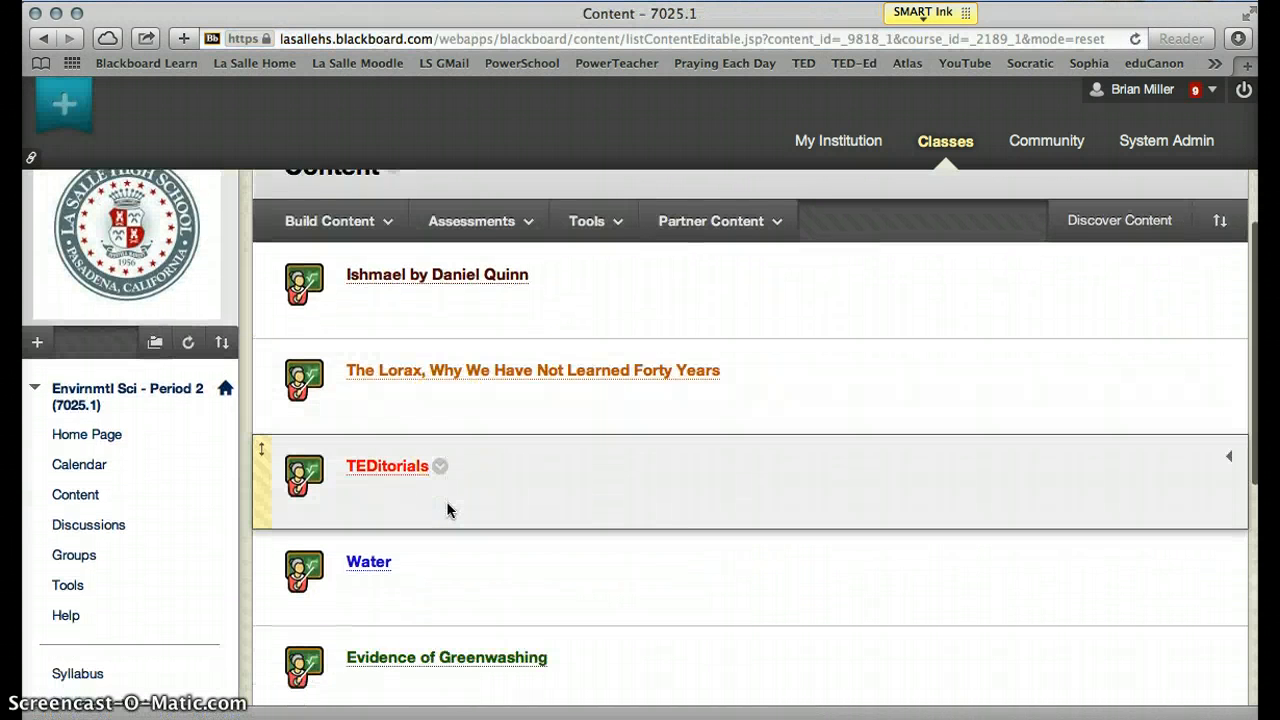
scroll(446, 501, "down", 2)
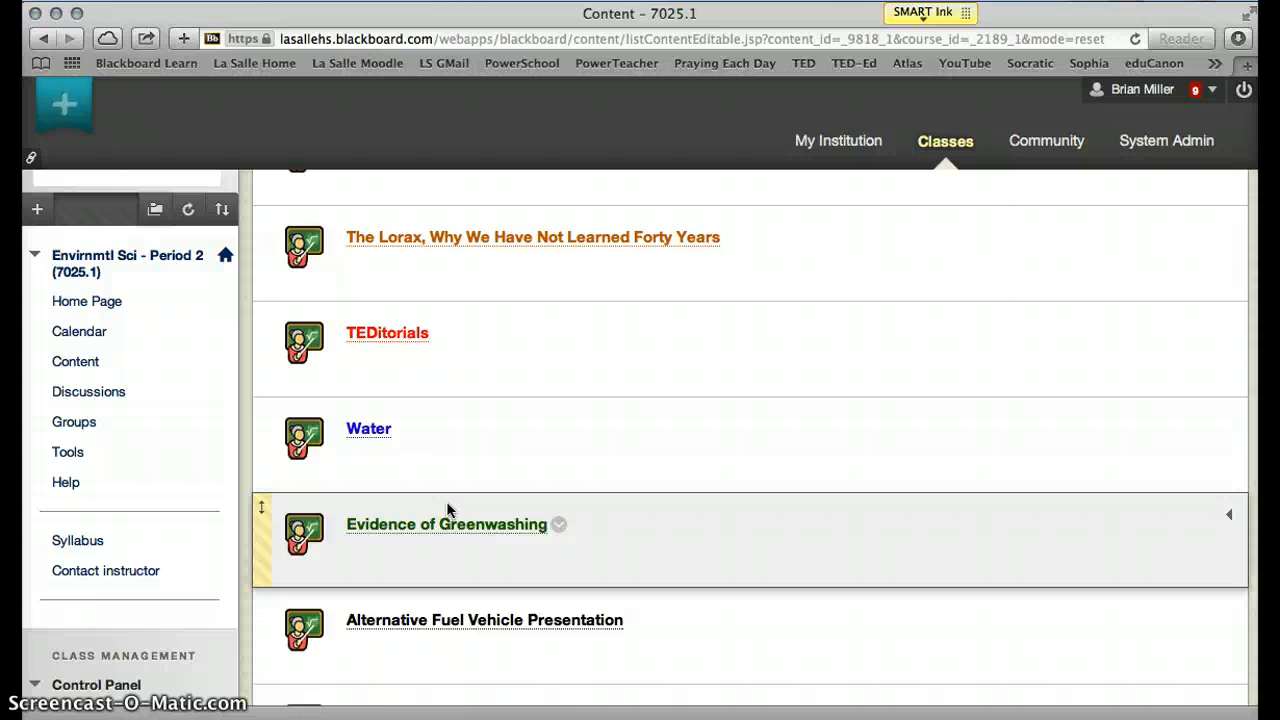
left_click(413, 342)
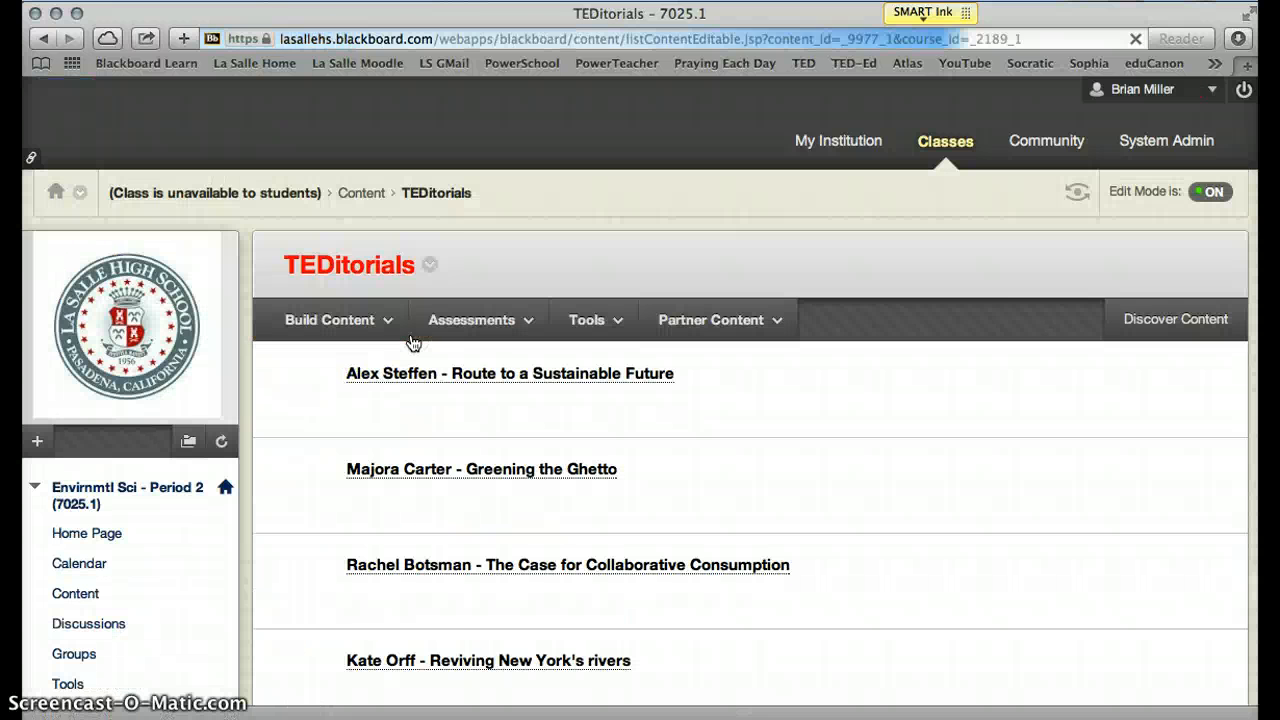
Step: Open the TEDitoral #1 - Due 9/7/2014 assignment and examine its due date, points, instructions, grading criteria and deadline list
scroll(585, 401, "down", 3)
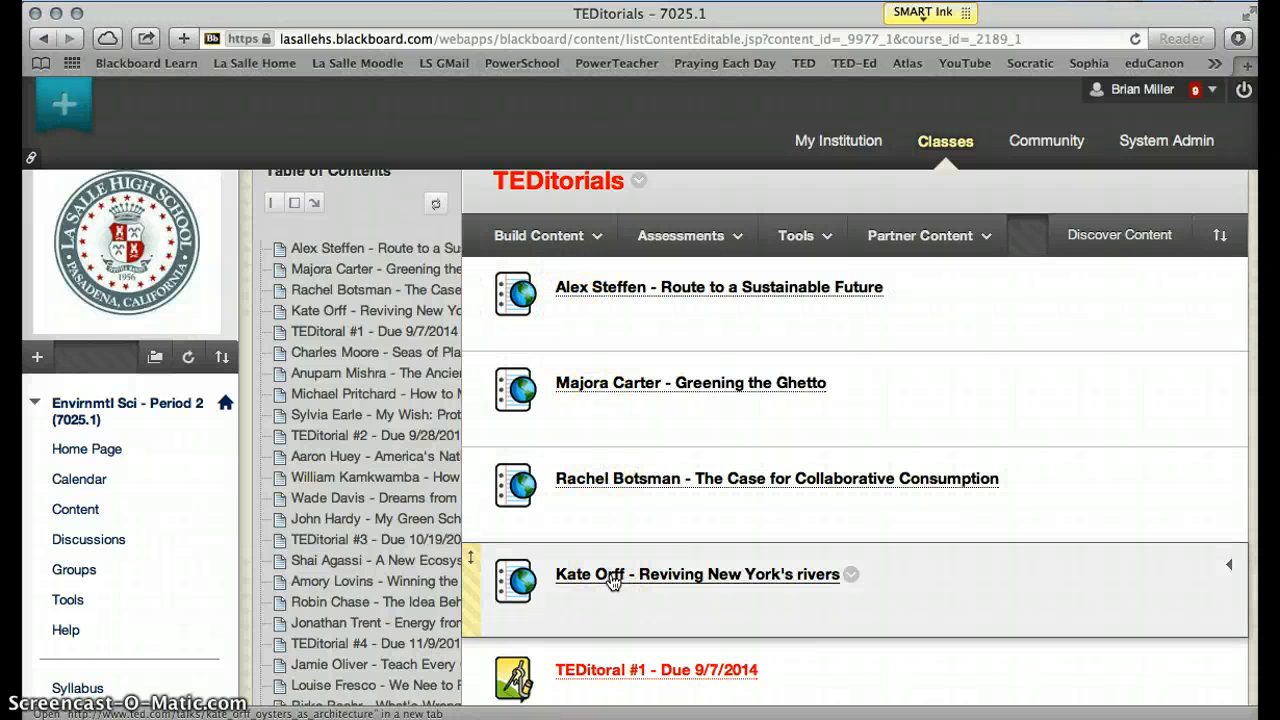
scroll(613, 582, "down", 3)
left_click(613, 582)
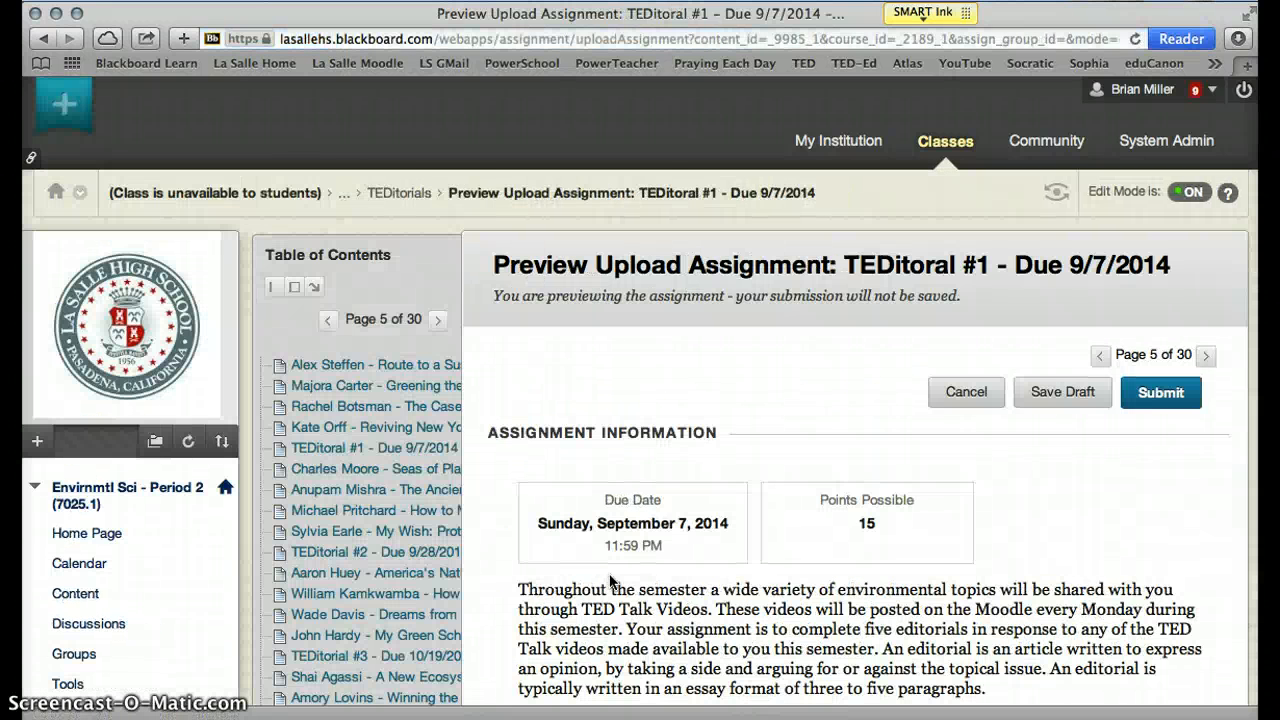
scroll(957, 505, "down", 3)
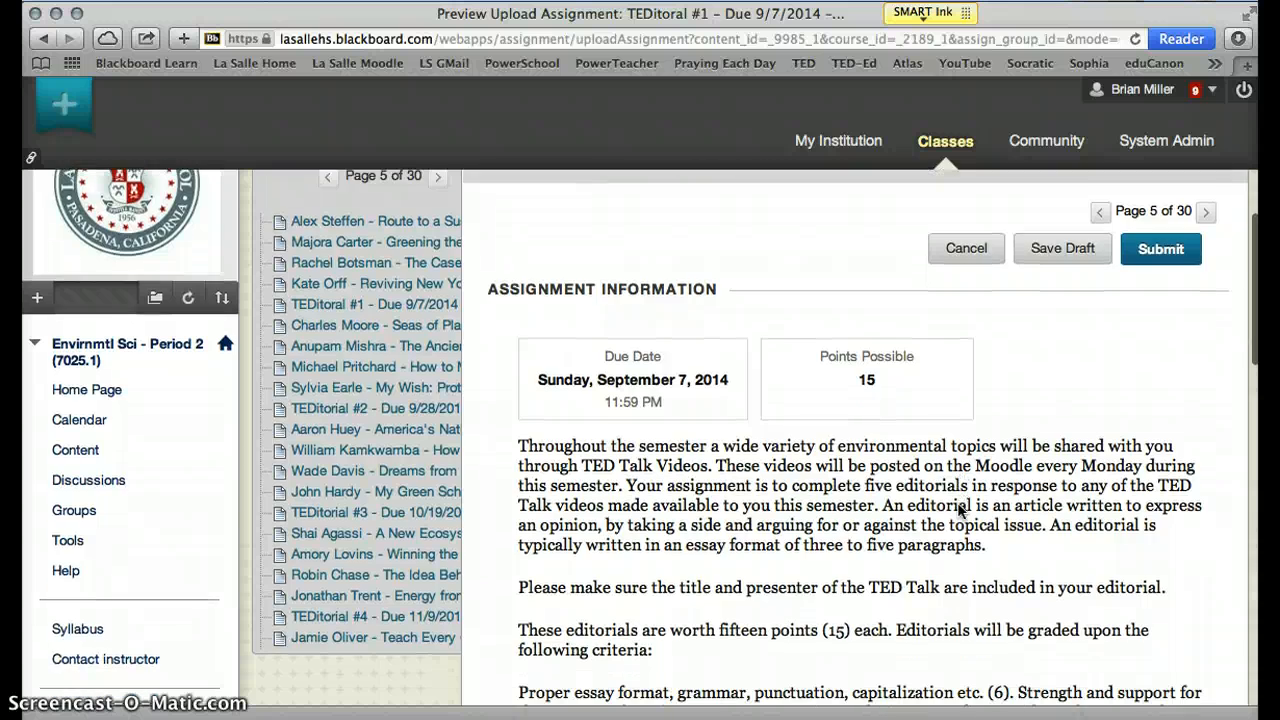
scroll(959, 509, "down", 4)
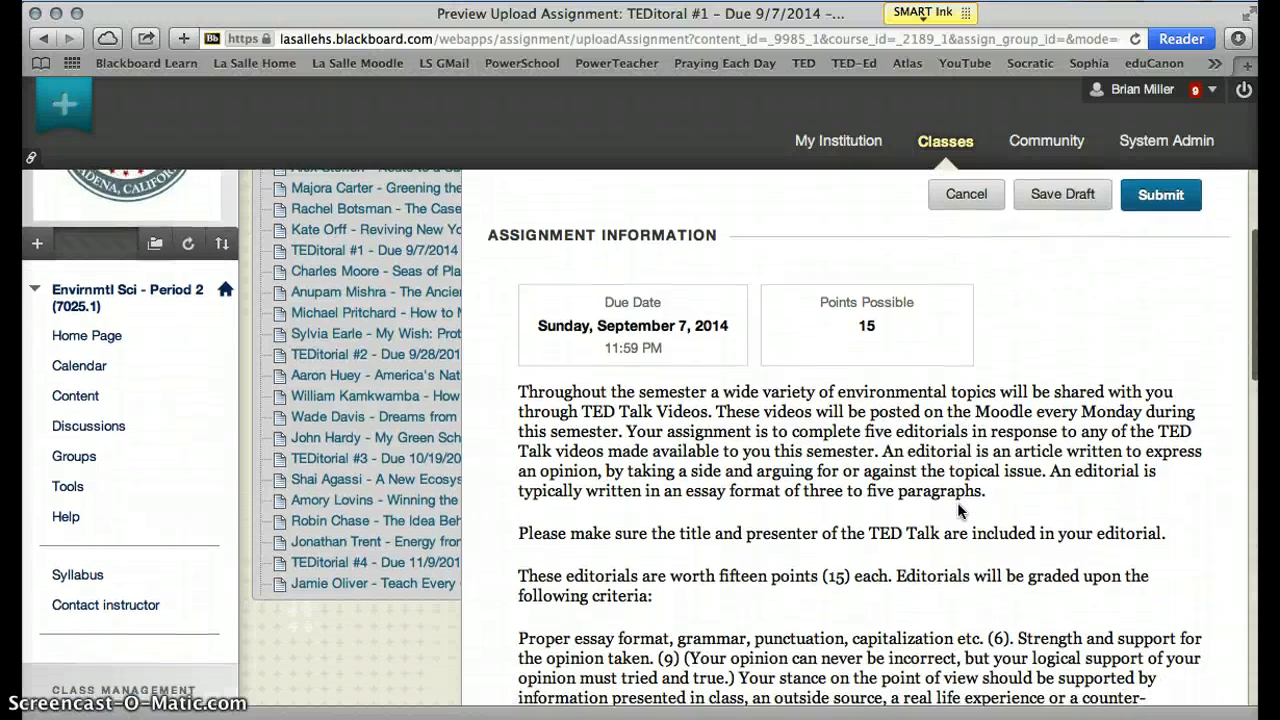
scroll(957, 509, "down", 2)
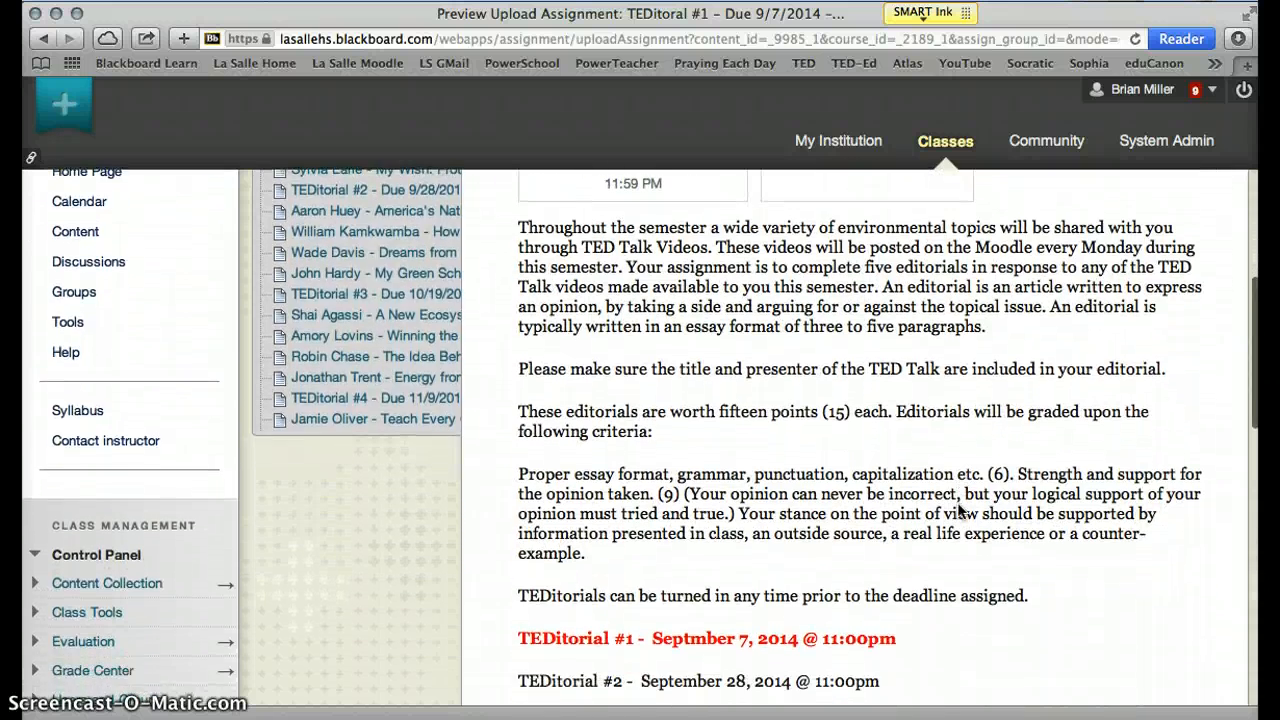
scroll(958, 510, "down", 4)
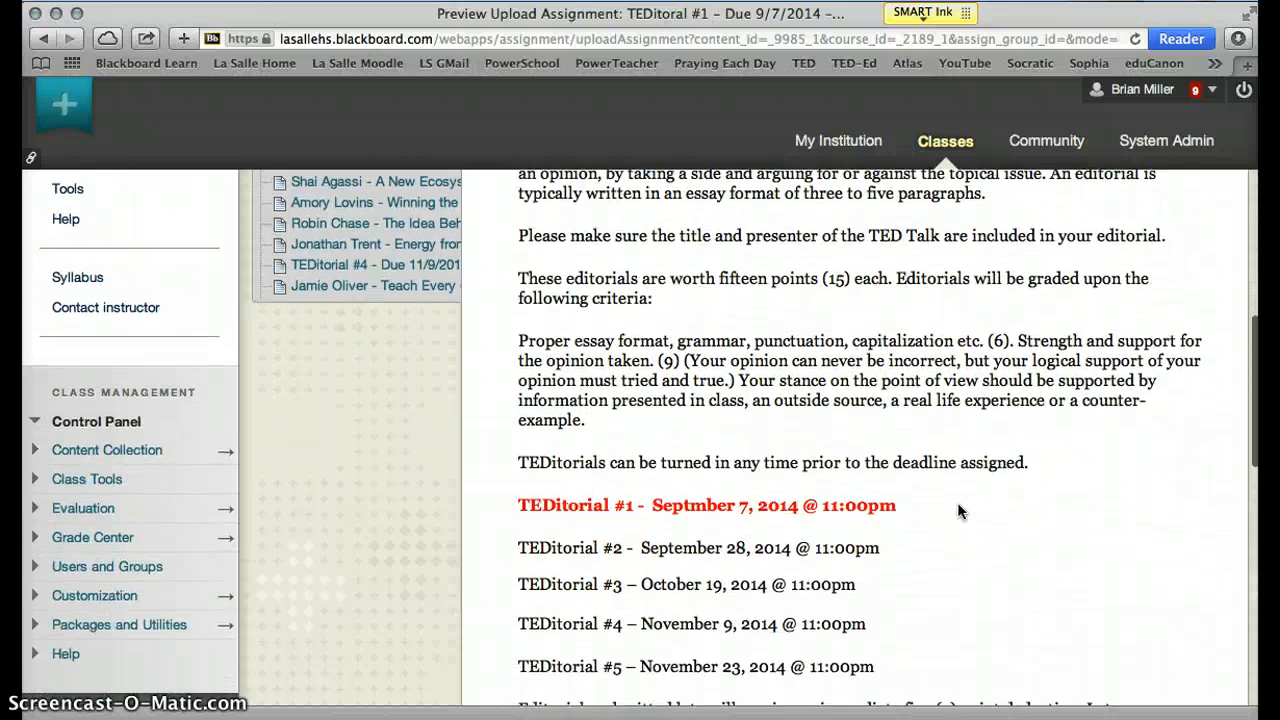
scroll(957, 510, "down", 5)
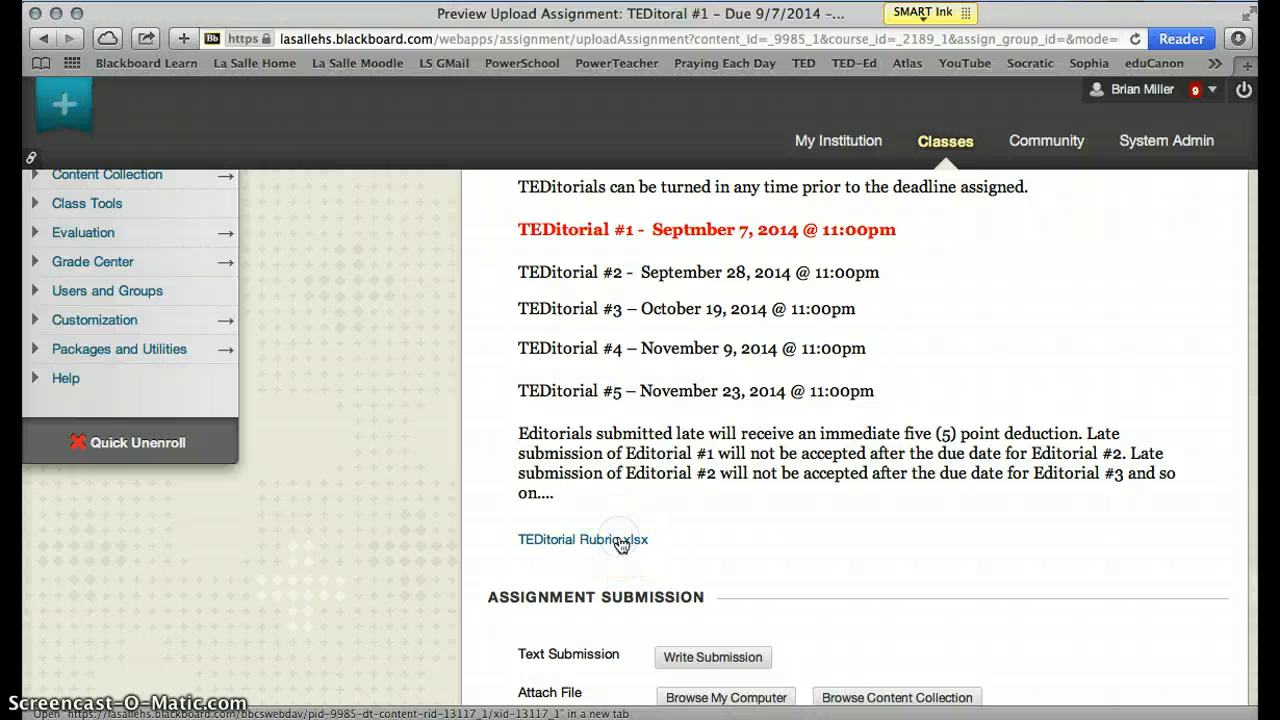
Step: Open the attached TEDitorial Rubric.xlsx in a new browser tab, and close that tab to return to the assignment
left_click(620, 542, "super")
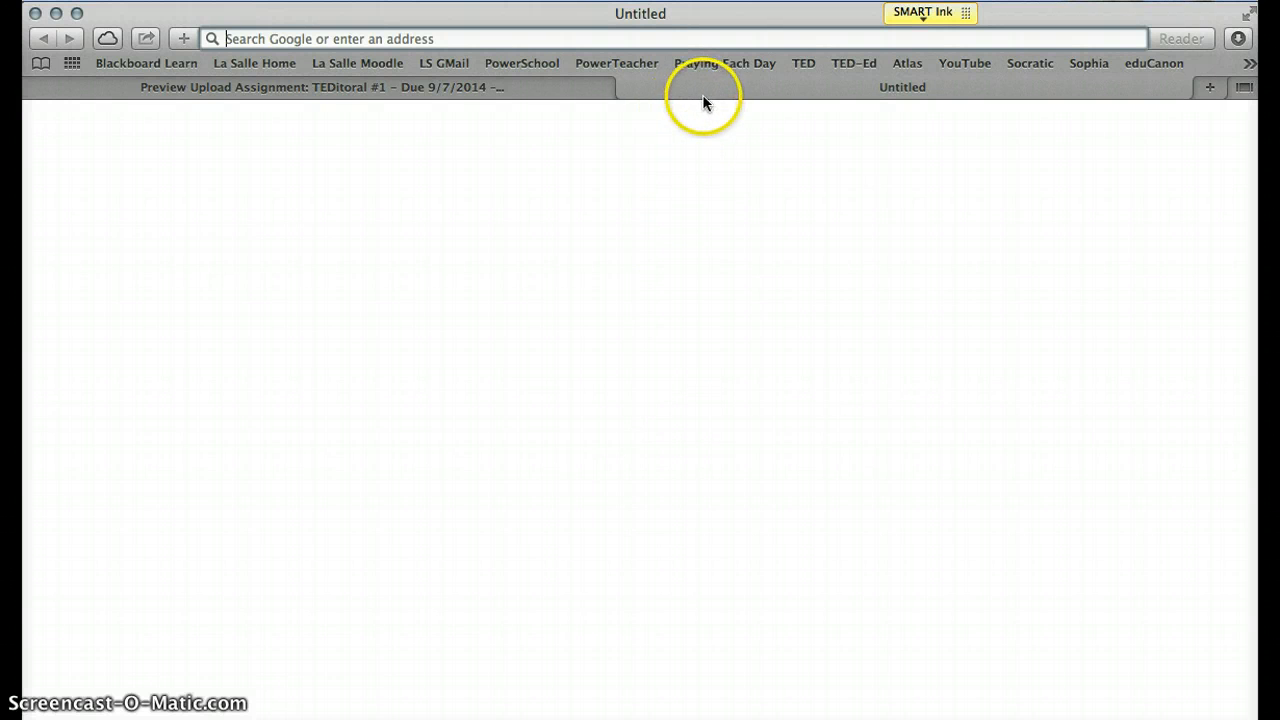
mouse_move(703, 95)
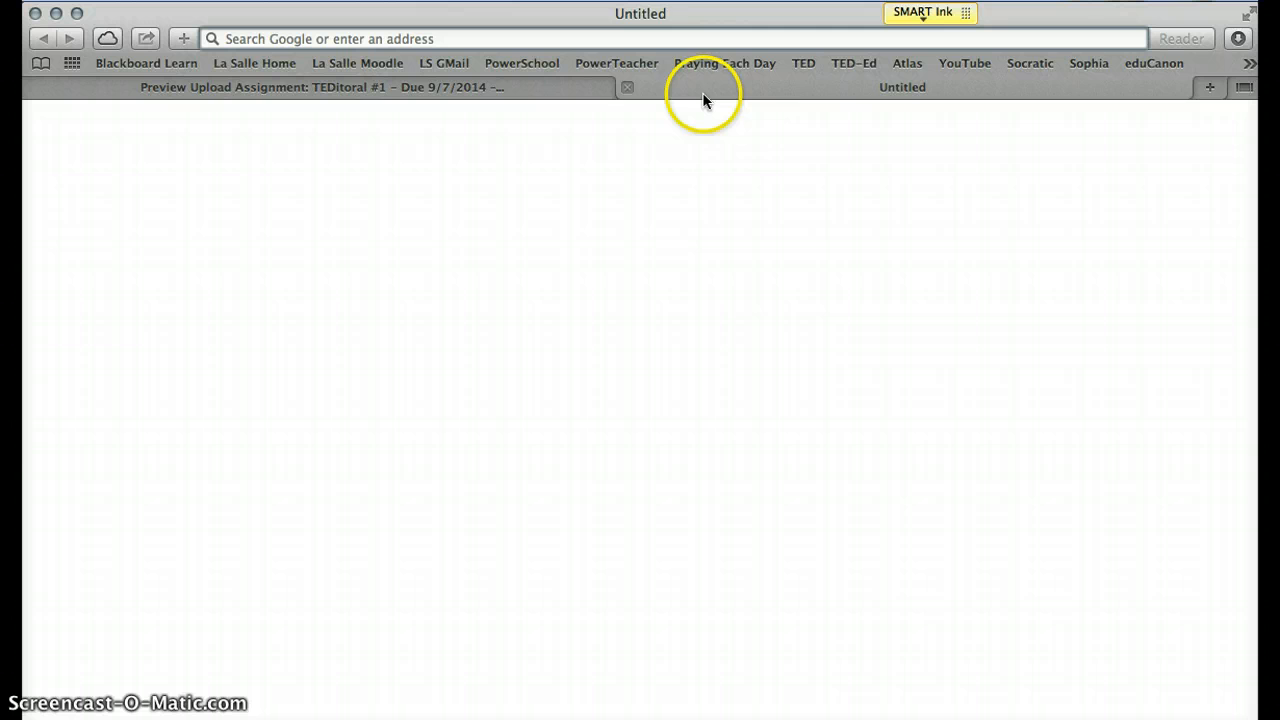
left_click(626, 88)
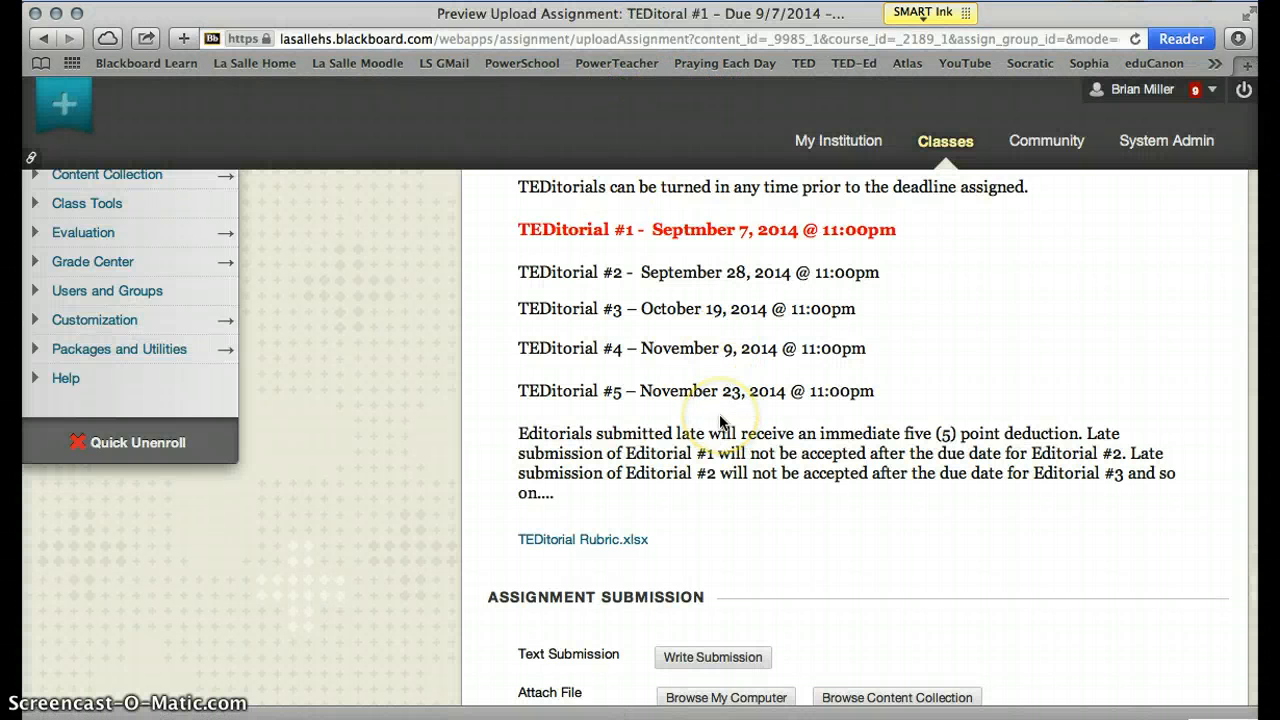
Step: Examine the text submission, file attachment and comments options of the TEDitoral #1 assignment, and return to its beginning
scroll(719, 414, "down", 4)
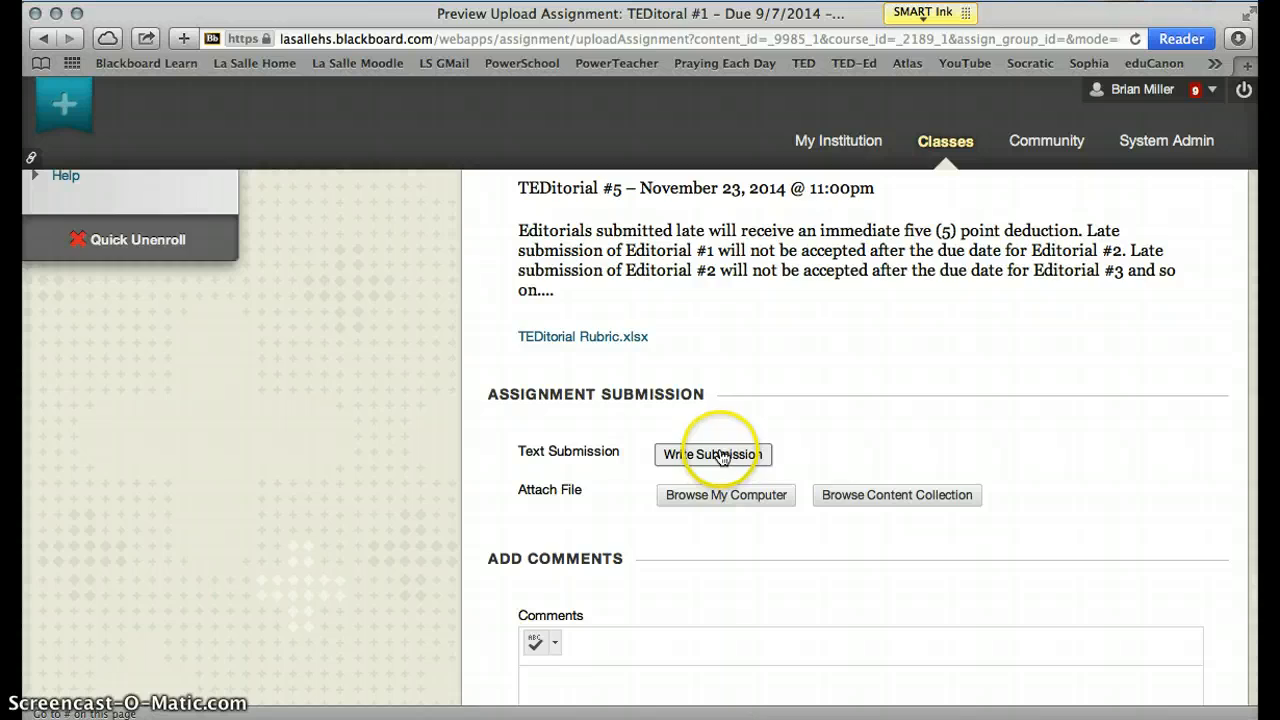
scroll(695, 525, "down", 3)
scroll(695, 525, "down", 3)
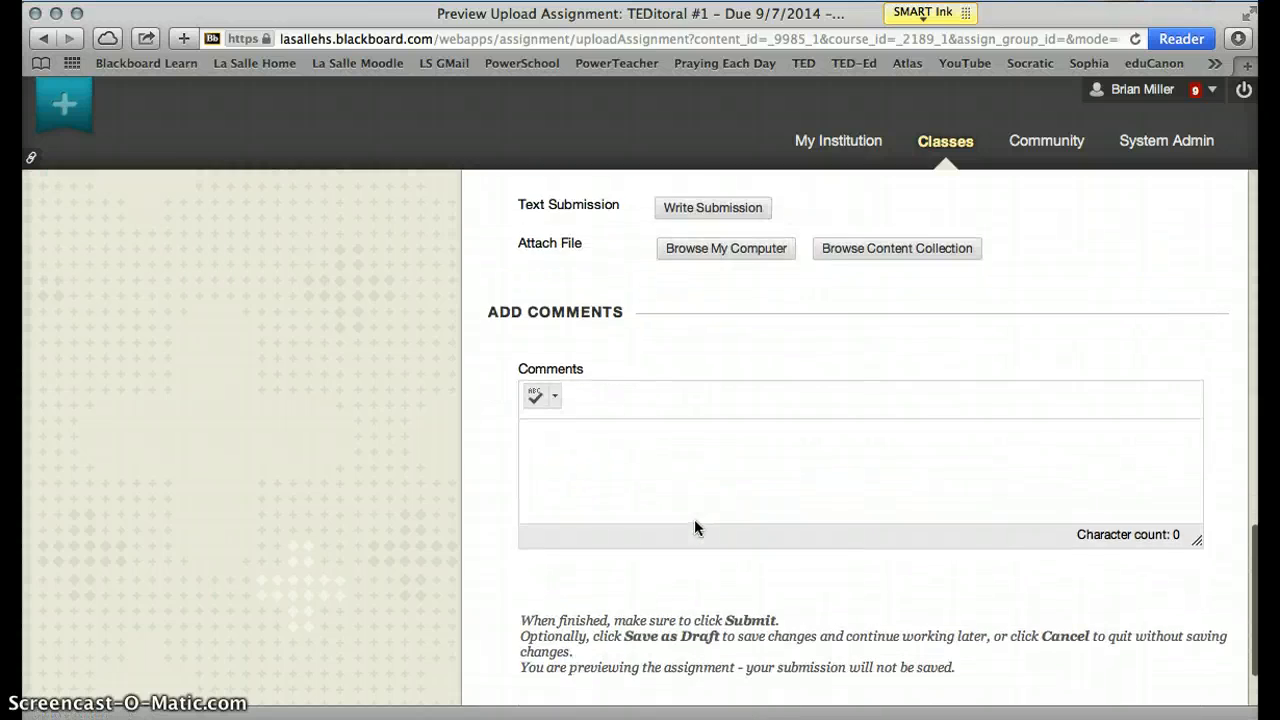
scroll(695, 525, "up", 10)
scroll(695, 525, "up", 10)
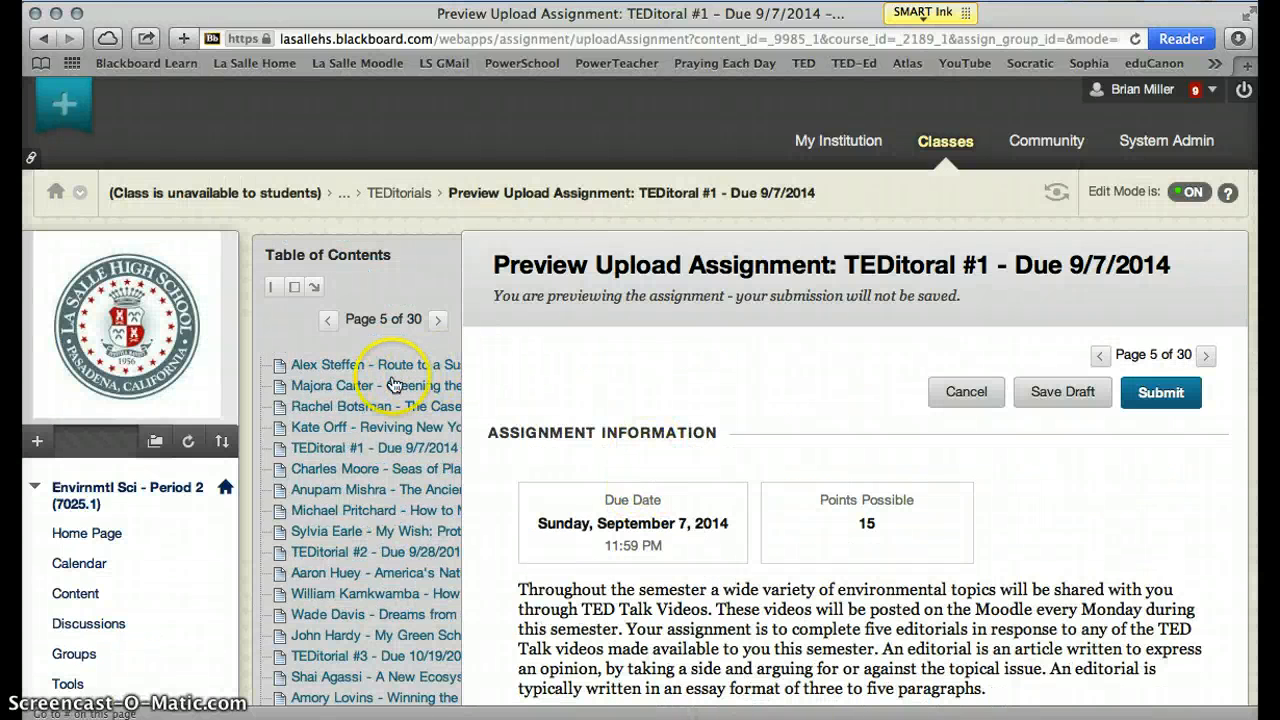
Step: Go back to the TEDitorials module and look through its full sequence of TED Talk links and TEDitorial assignments
left_click(44, 40)
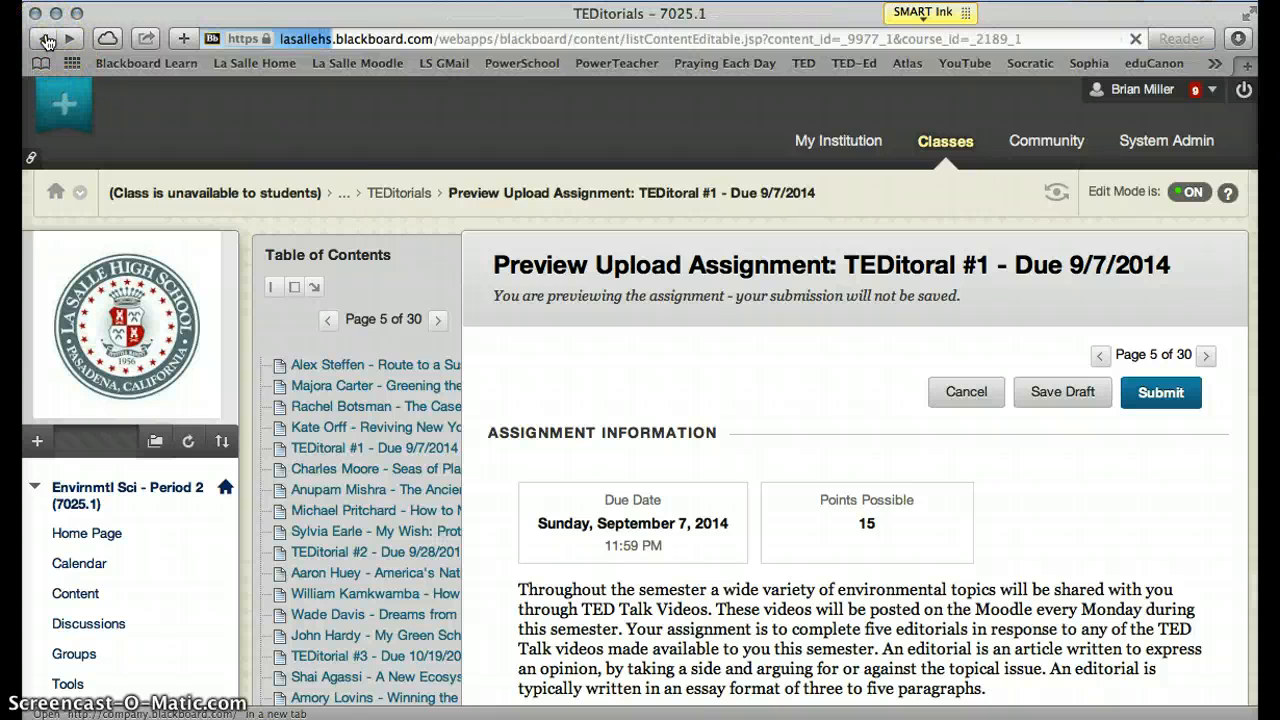
scroll(335, 340, "down", 5)
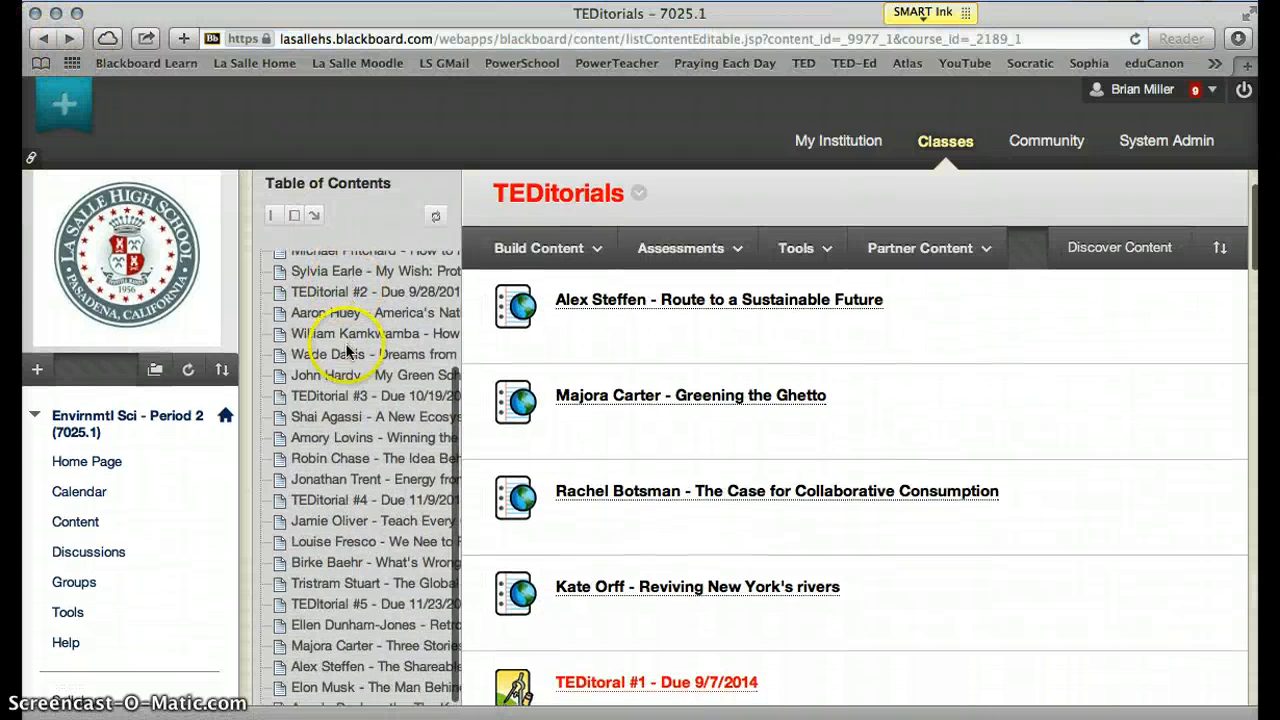
scroll(600, 391, "down", 5)
scroll(684, 386, "down", 8)
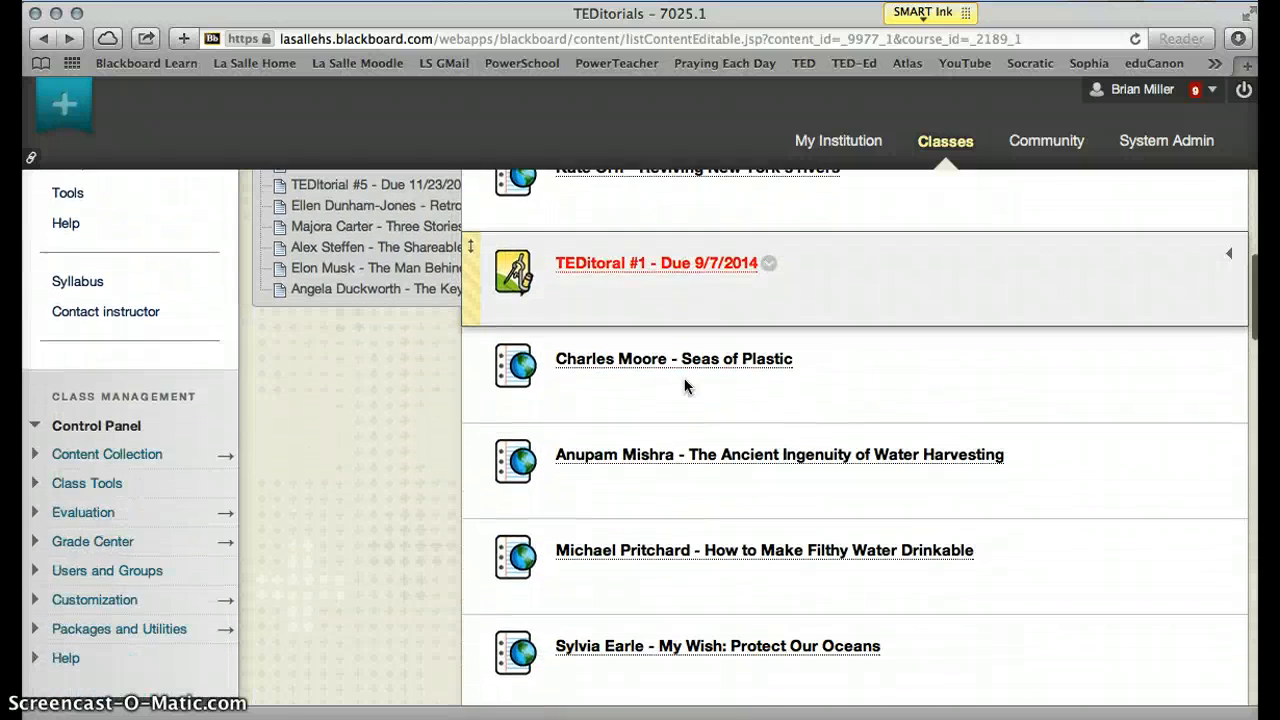
scroll(685, 382, "down", 4)
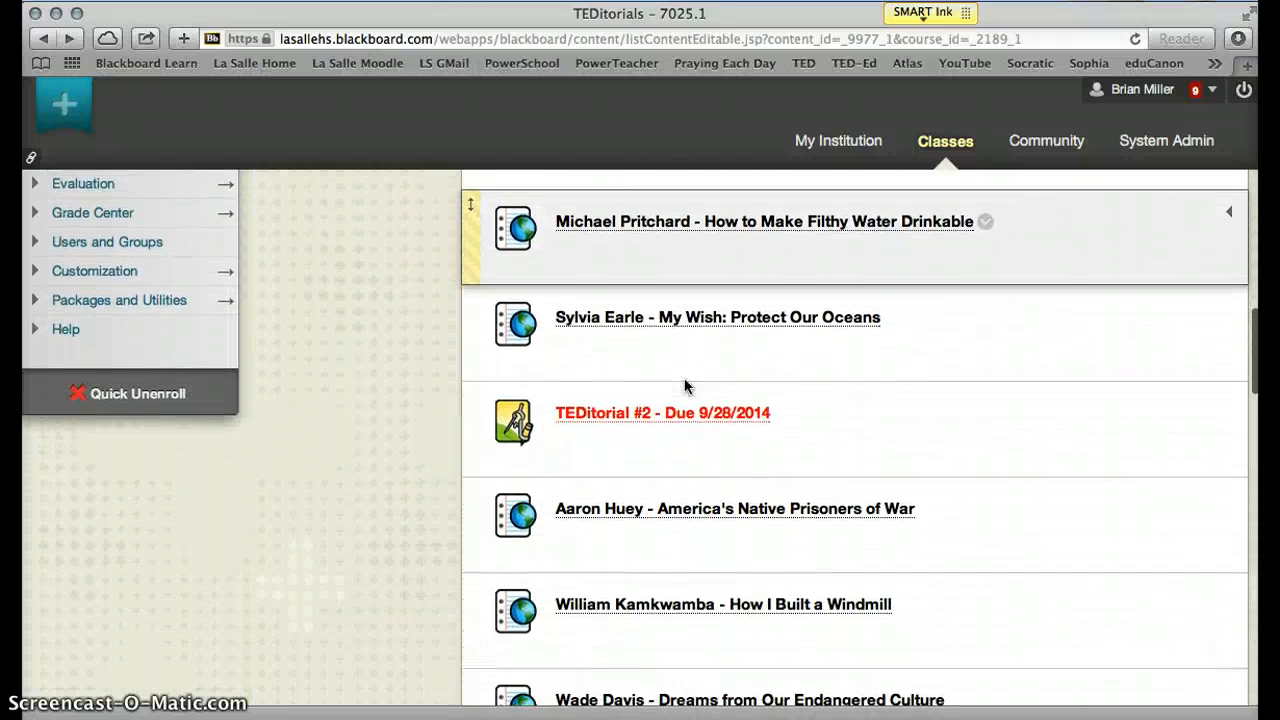
scroll(685, 384, "down", 6)
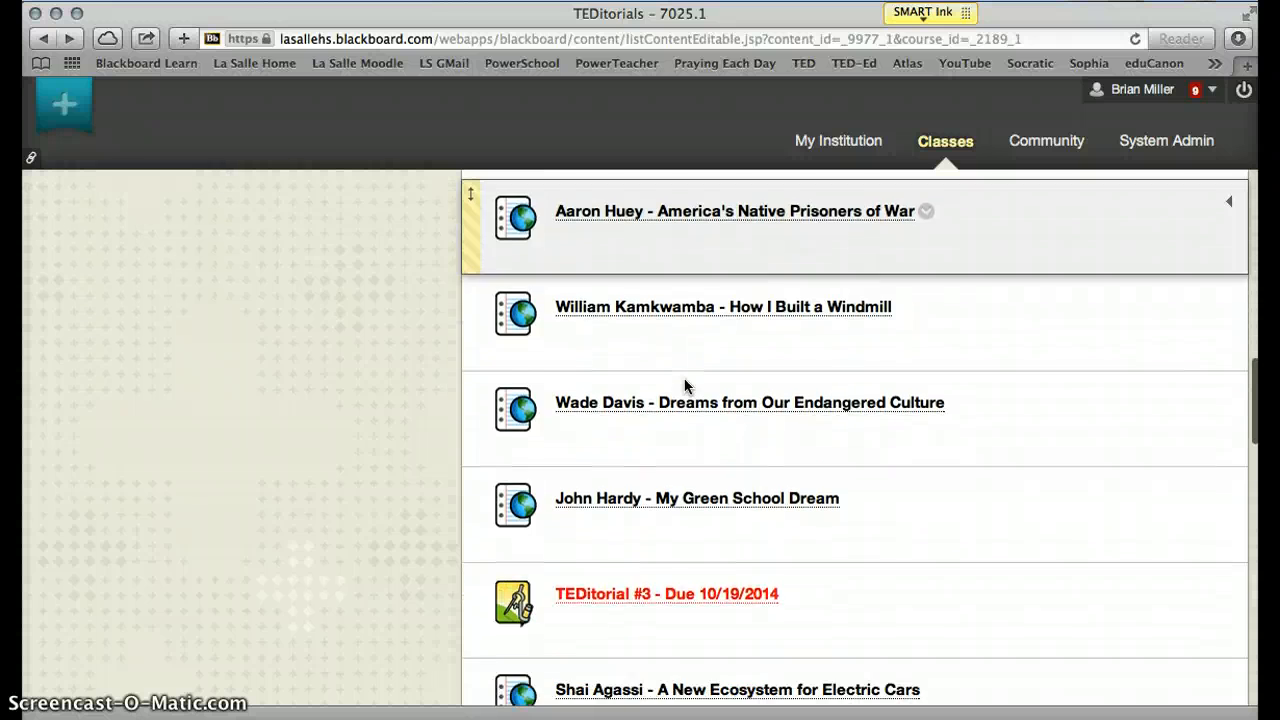
scroll(685, 386, "down", 9)
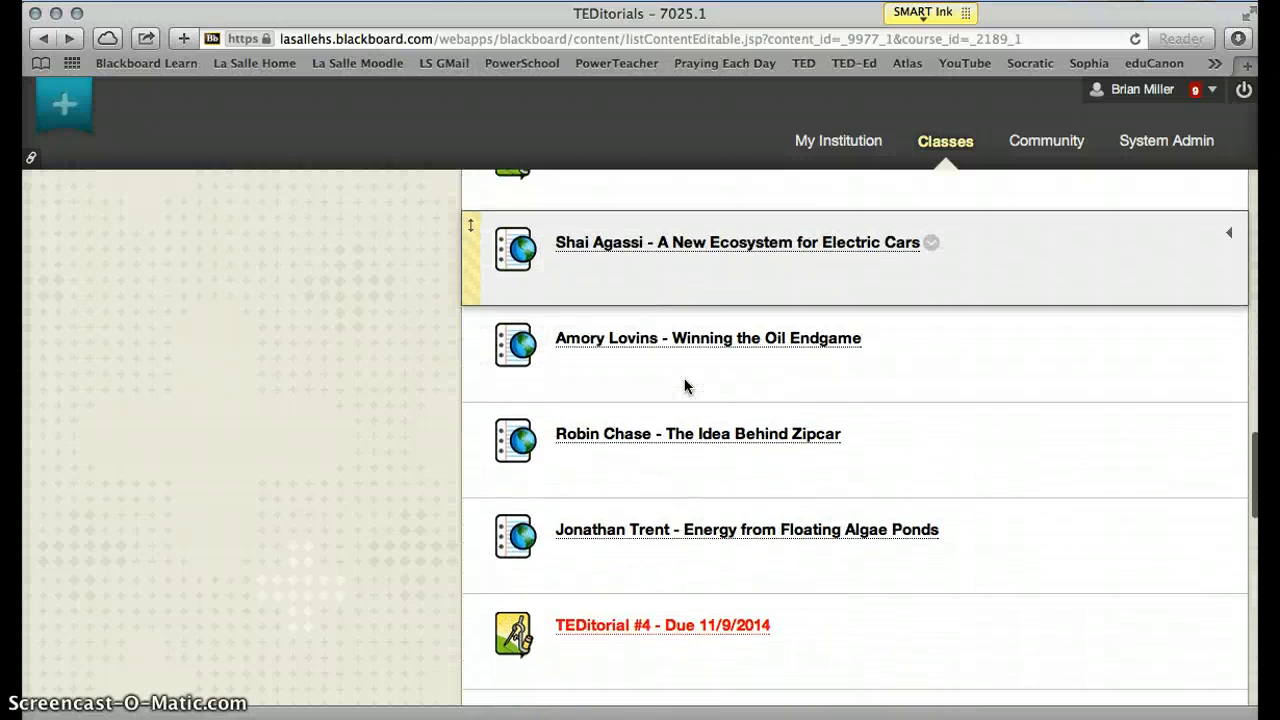
scroll(685, 385, "down", 8)
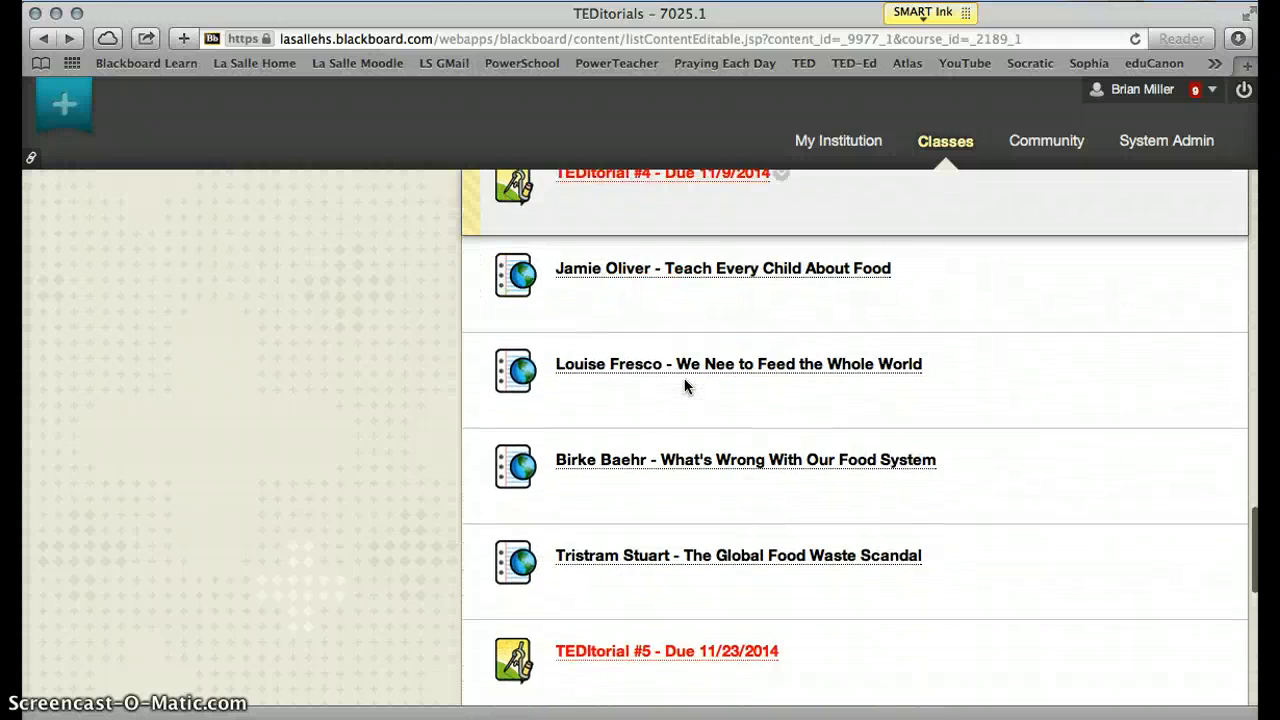
scroll(685, 386, "down", 7)
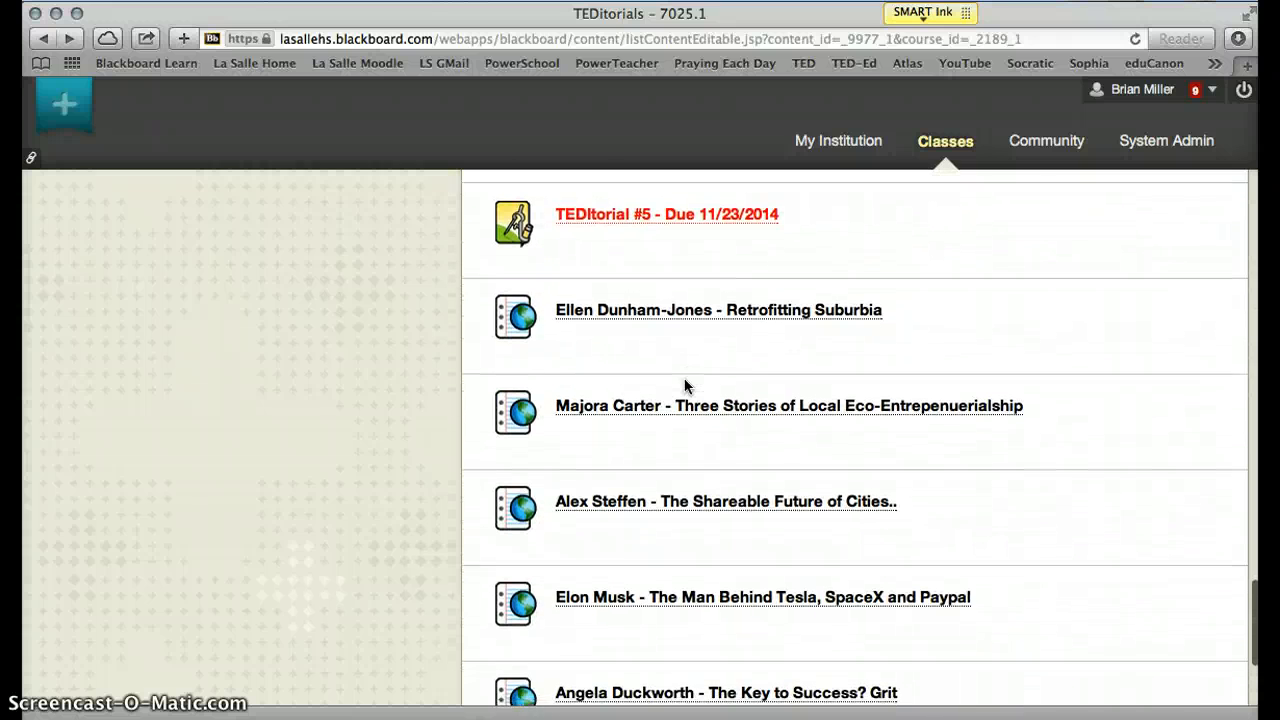
scroll(684, 386, "up", 20)
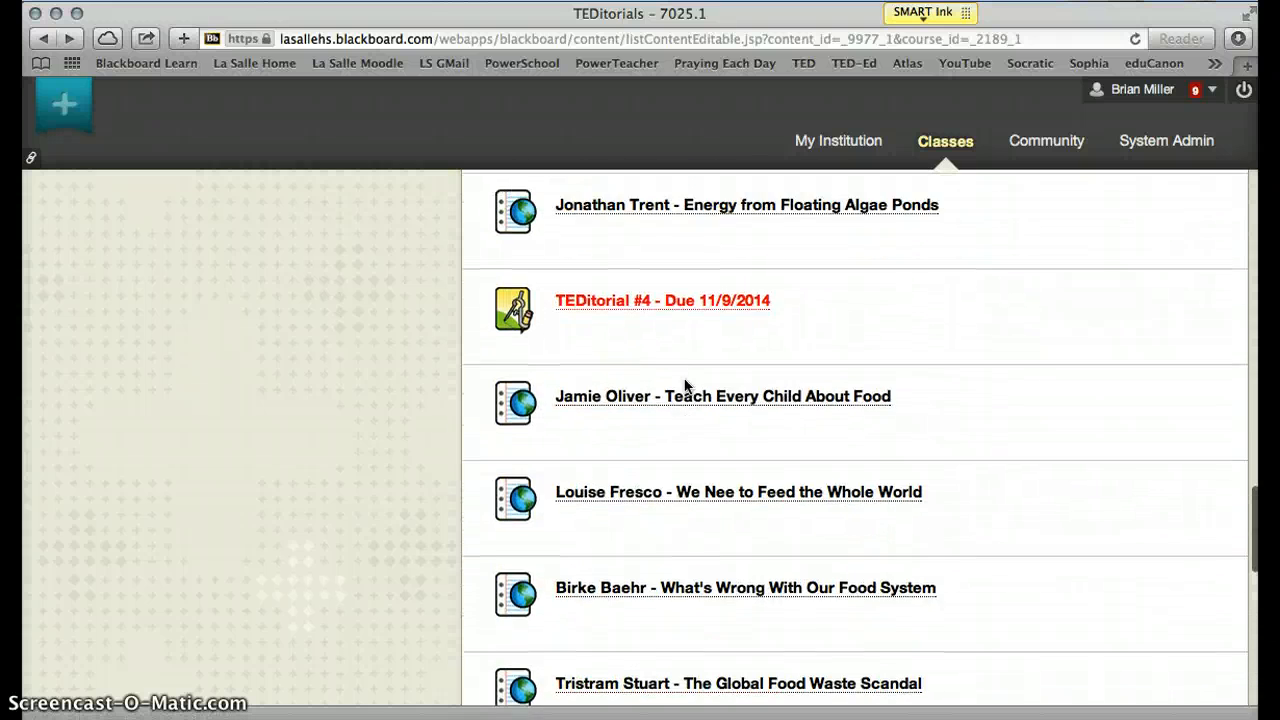
scroll(684, 386, "up", 20)
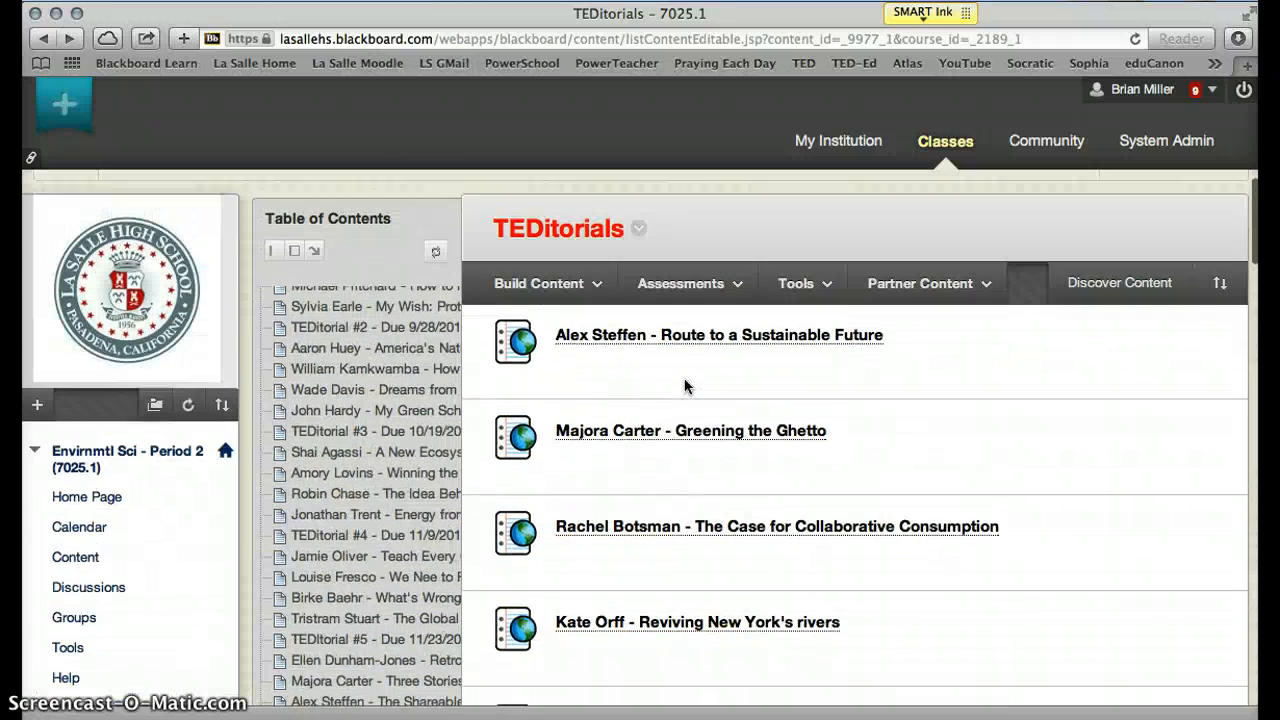